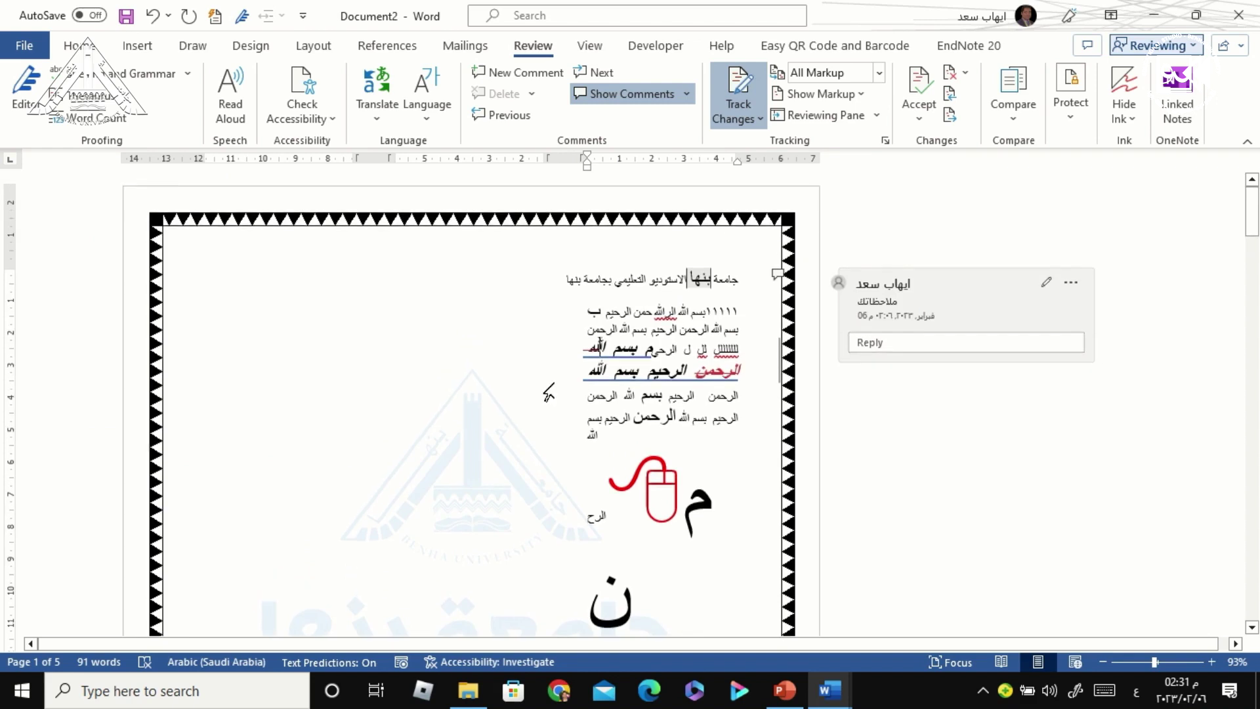
Step: Turn on the status bar's Section indicator, now reading Section 4, and check the 91-word count
scroll(578, 394, "down", 10)
scroll(565, 388, "down", 10)
scroll(558, 387, "down", 10)
scroll(394, 387, "down", 3)
scroll(267, 380, "up", 4)
scroll(263, 426, "down", 2)
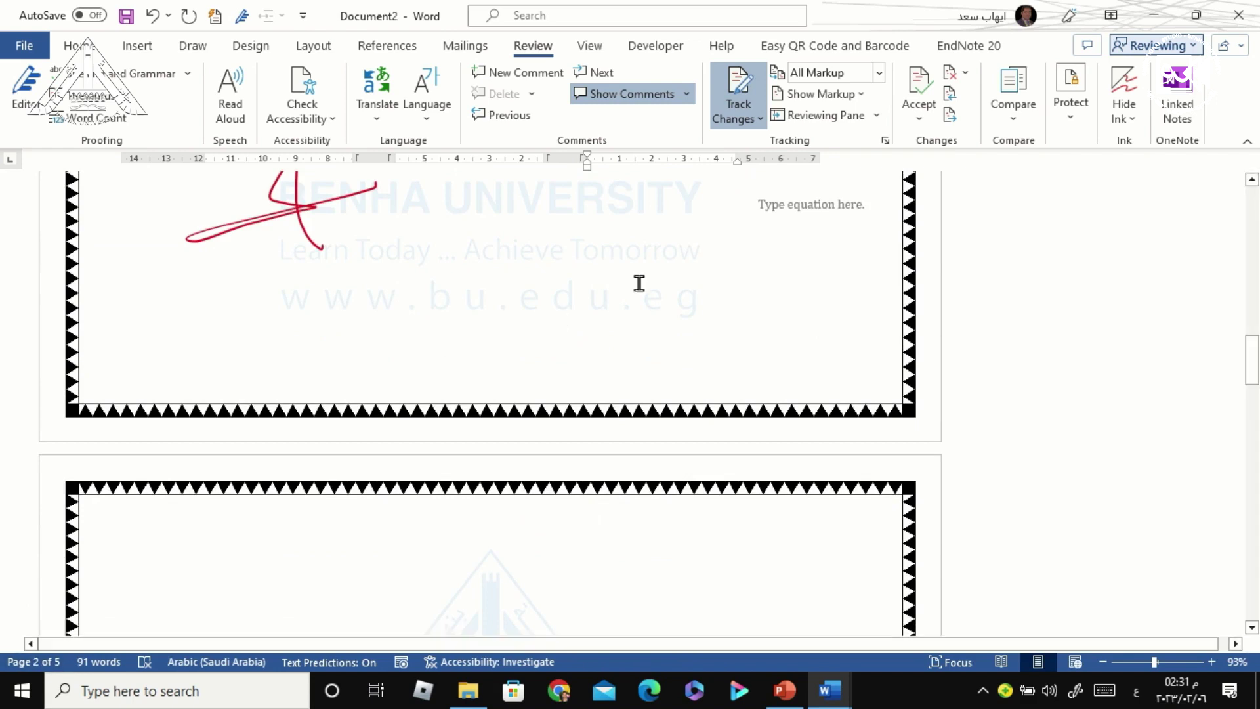
scroll(630, 295, "up", 5)
scroll(622, 308, "up", 10)
scroll(621, 302, "up", 10)
scroll(621, 302, "up", 4)
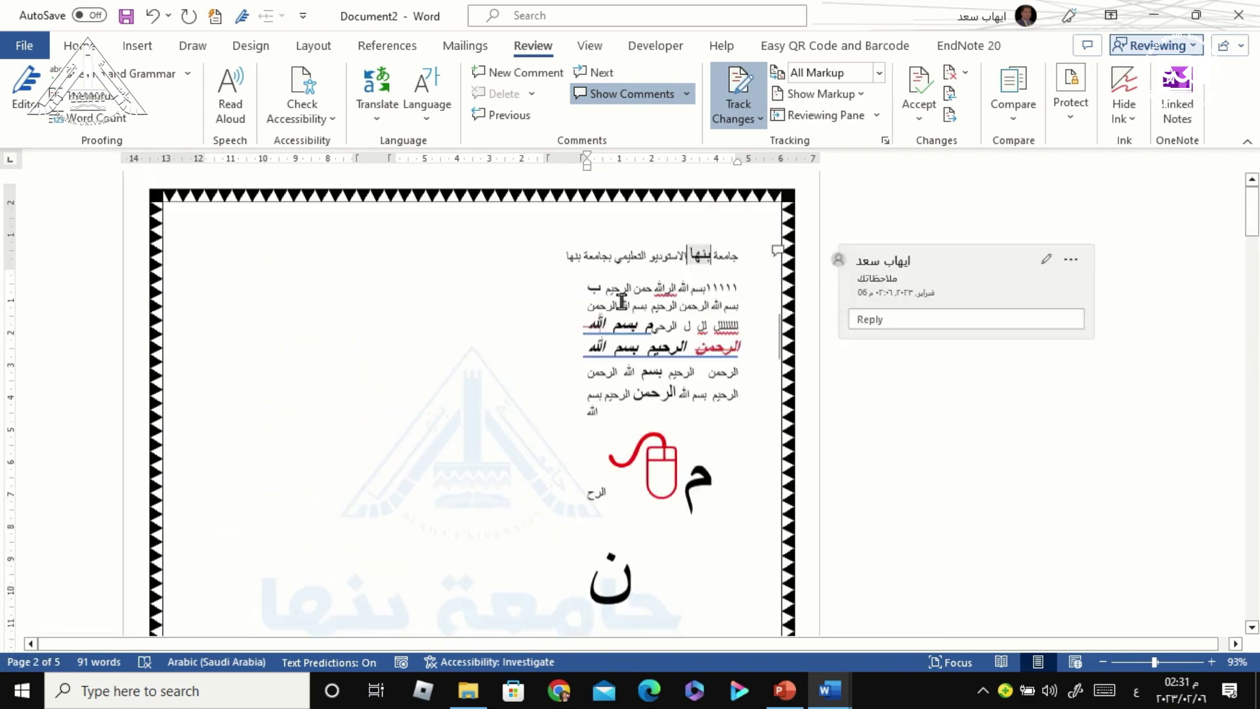
scroll(621, 302, "down", 5)
scroll(622, 308, "down", 6)
scroll(617, 307, "down", 5)
scroll(604, 312, "down", 6)
scroll(596, 316, "up", 5)
scroll(584, 321, "up", 5)
scroll(578, 325, "down", 5)
scroll(571, 325, "down", 4)
scroll(565, 331, "down", 3)
scroll(559, 338, "down", 1)
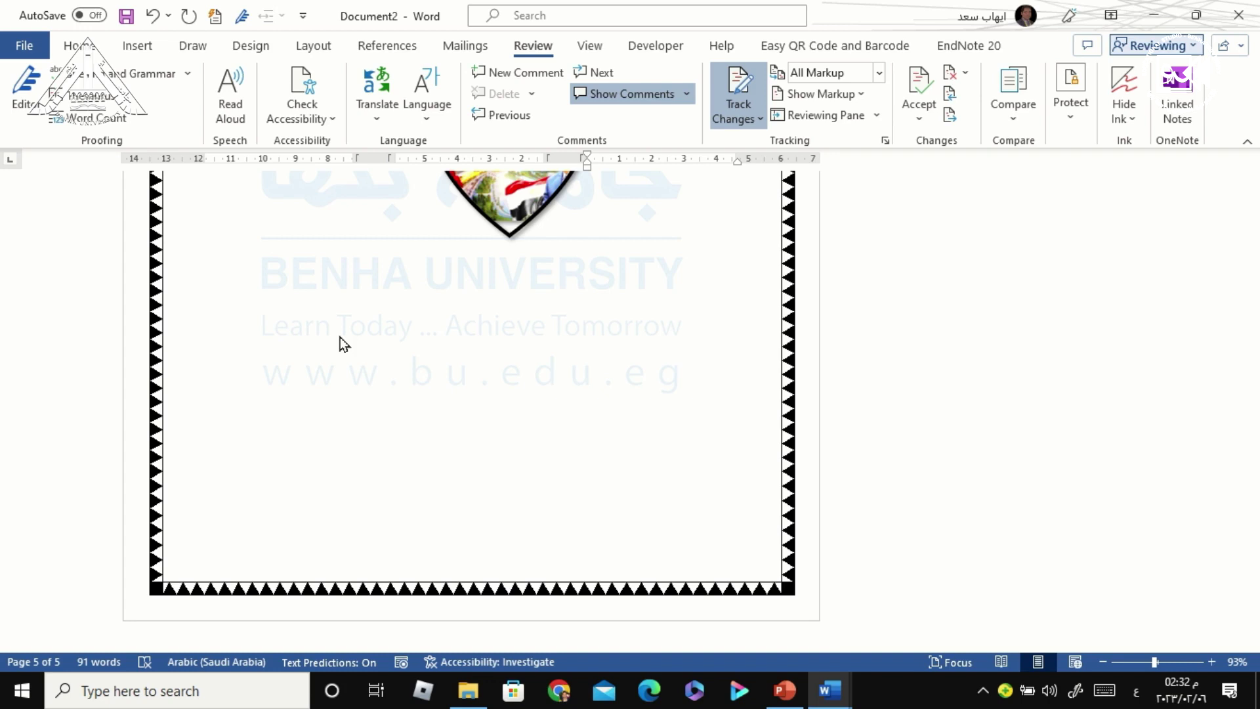
right_click(197, 663)
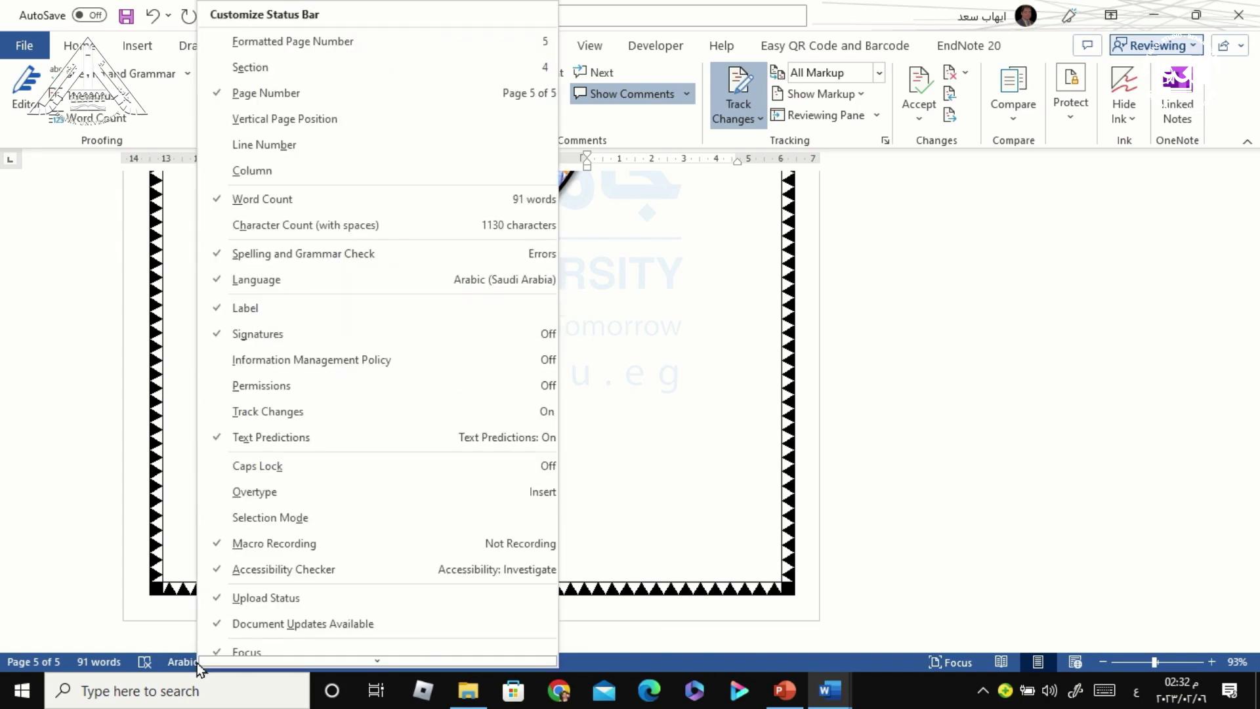
left_click(249, 67)
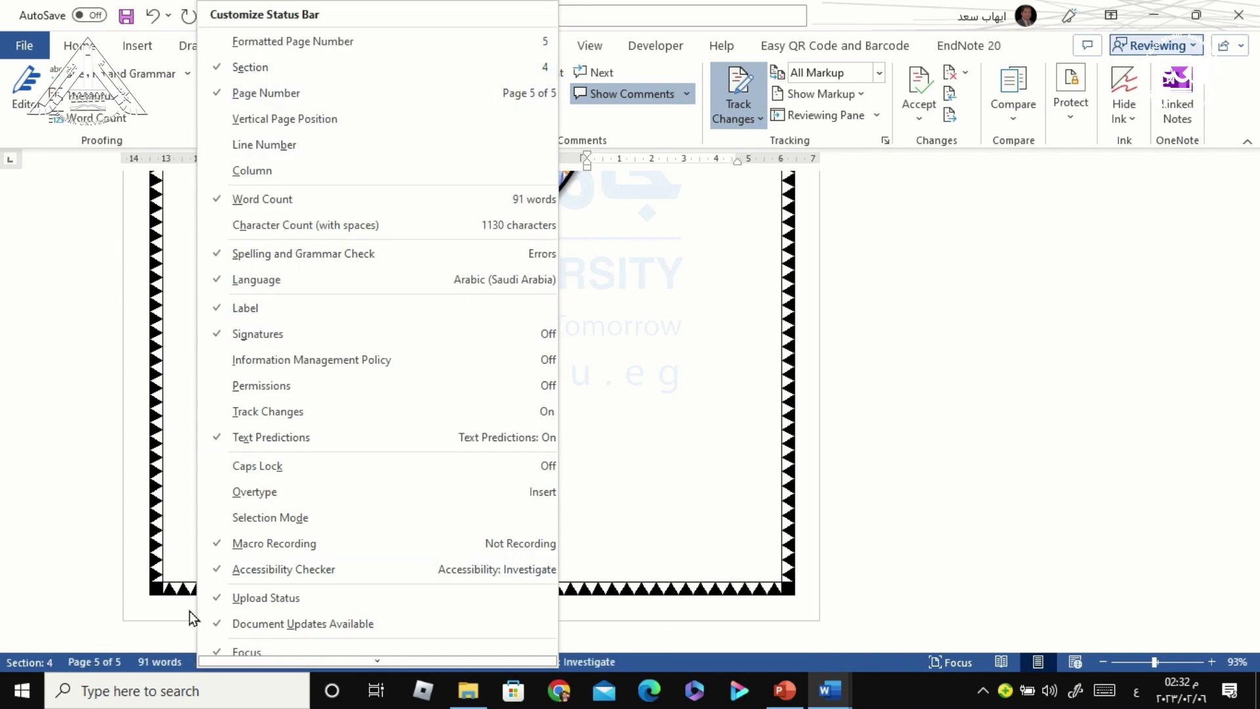
left_click(160, 663)
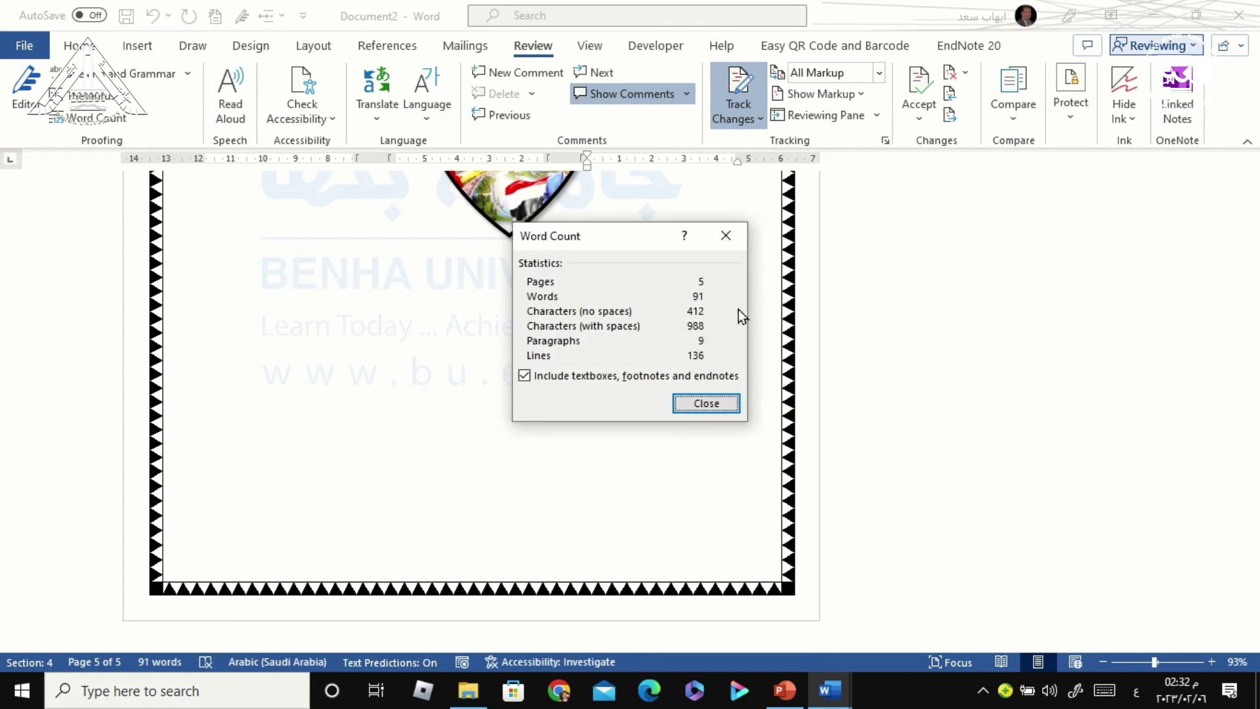
key("Escape")
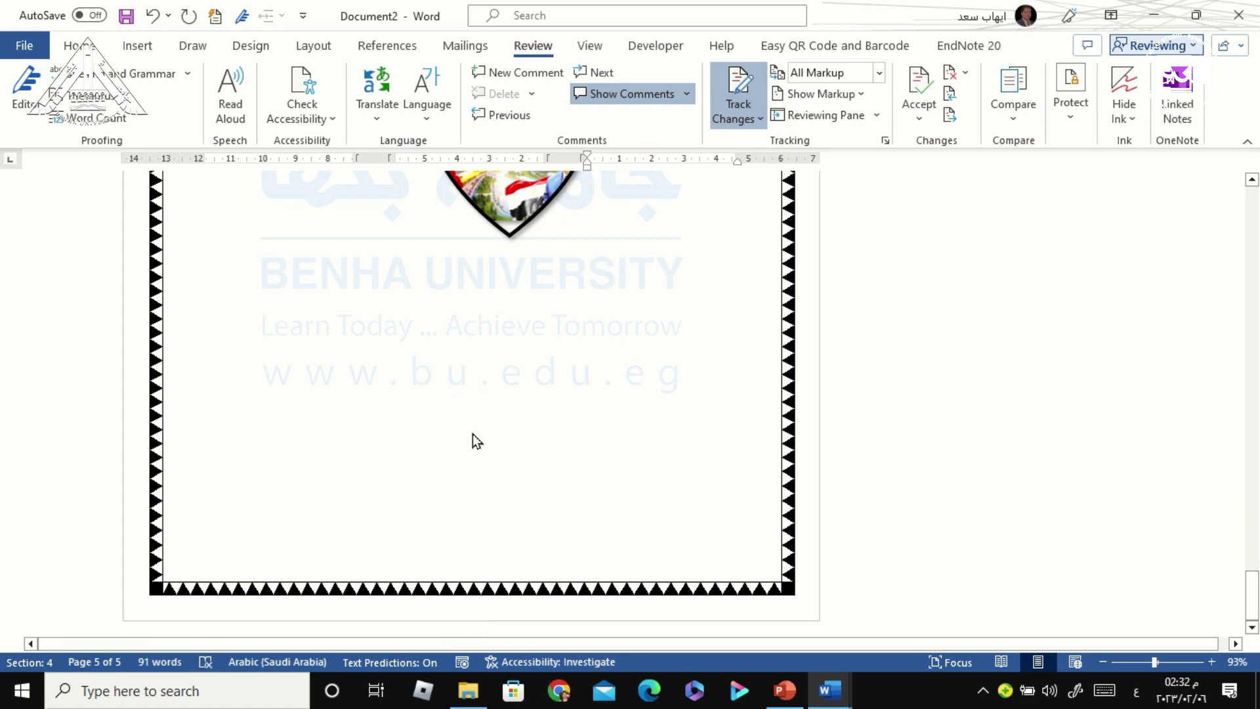
scroll(470, 435, "up", 2)
scroll(469, 435, "down", 2)
scroll(416, 441, "up", 3)
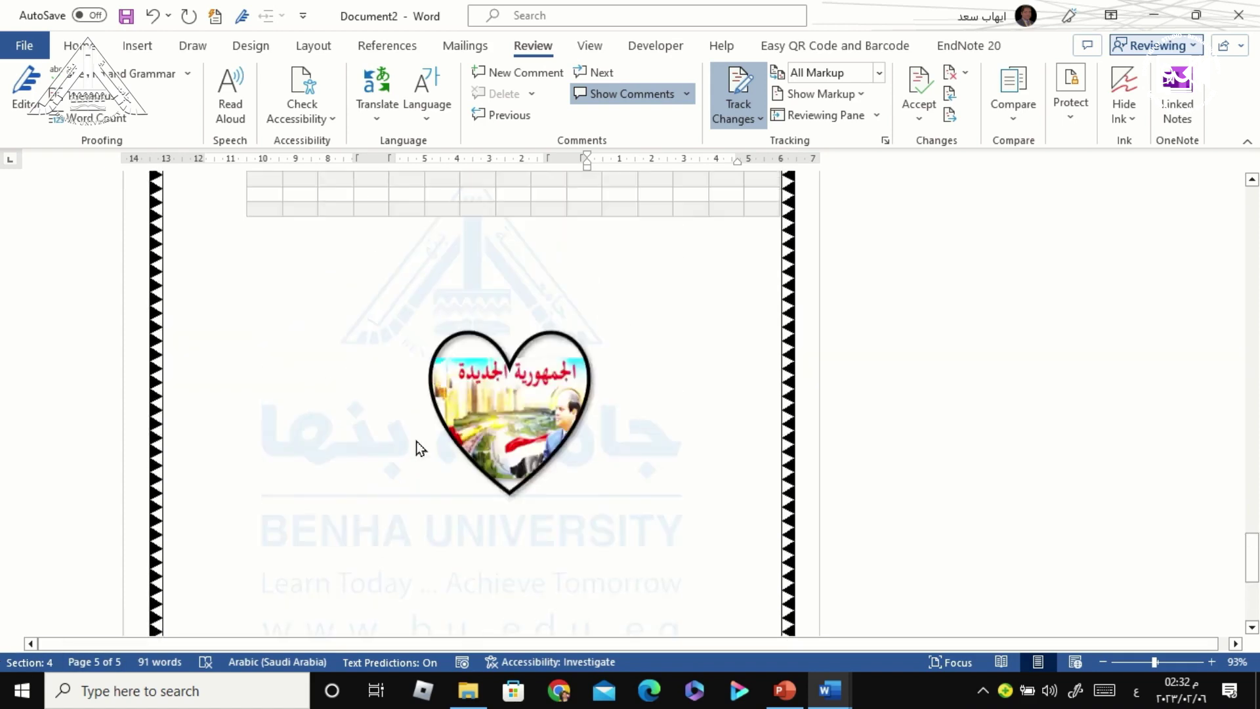
scroll(416, 441, "down", 6)
scroll(415, 440, "down", 3)
scroll(415, 441, "down", 5)
scroll(415, 441, "up", 8)
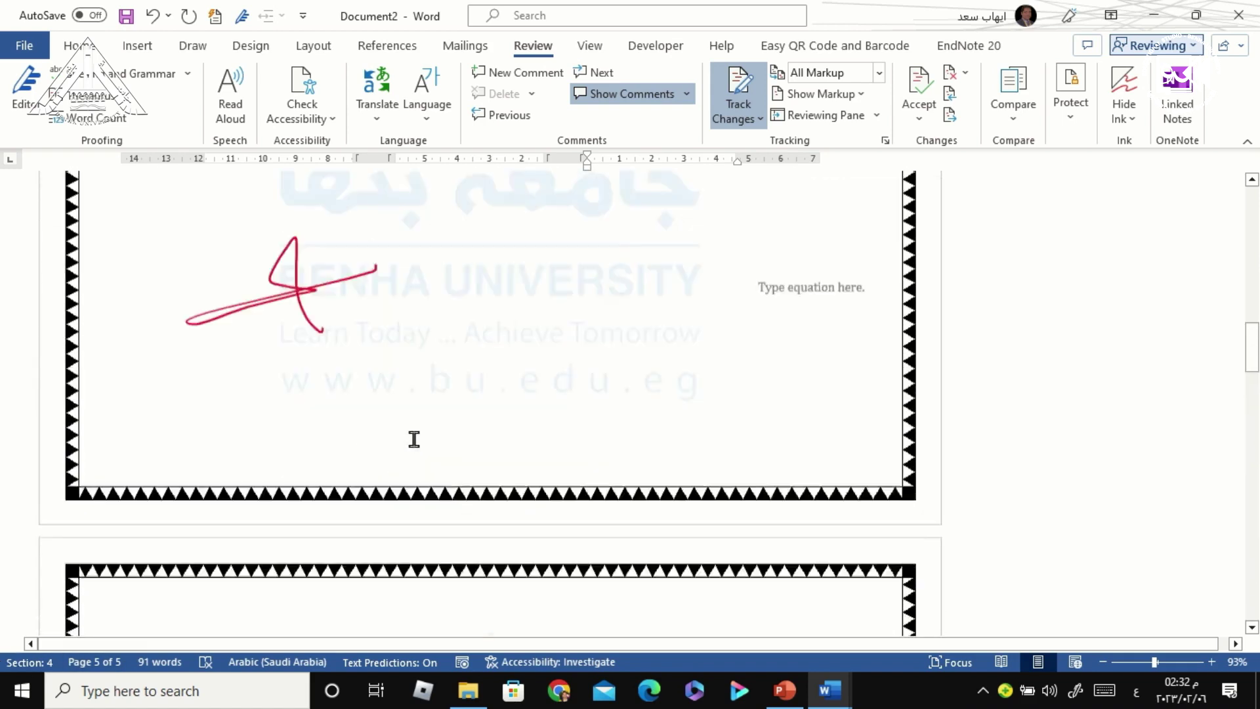
scroll(415, 440, "up", 6)
scroll(414, 439, "up", 3)
scroll(415, 439, "up", 3)
scroll(412, 443, "up", 5)
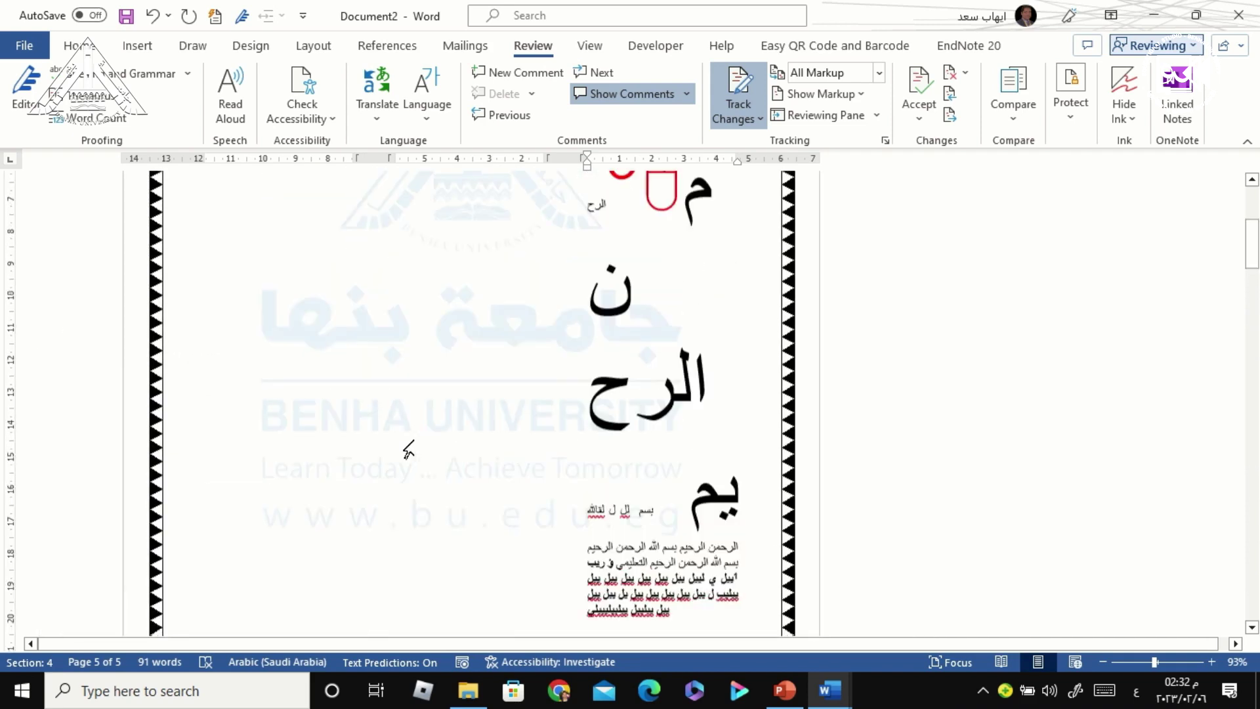
scroll(408, 450, "up", 1)
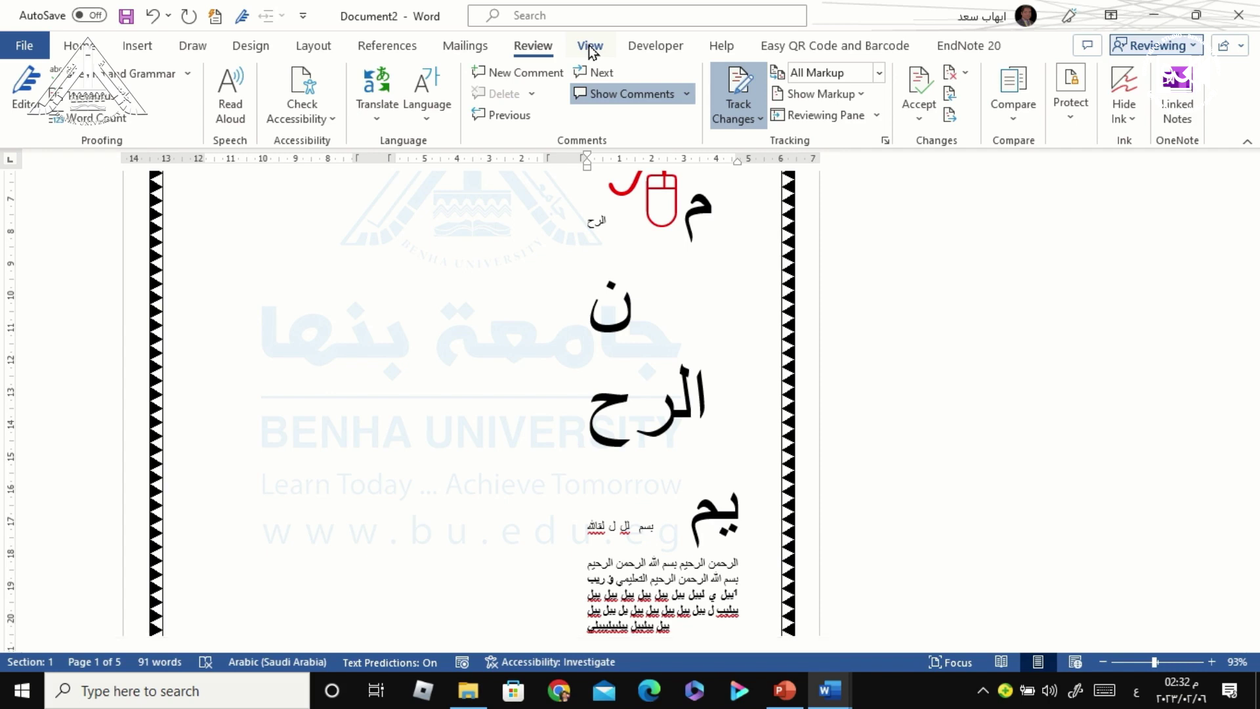
Step: Switch Document2 to Outline view and look through its Continuous and Next Page section breaks
left_click(590, 46)
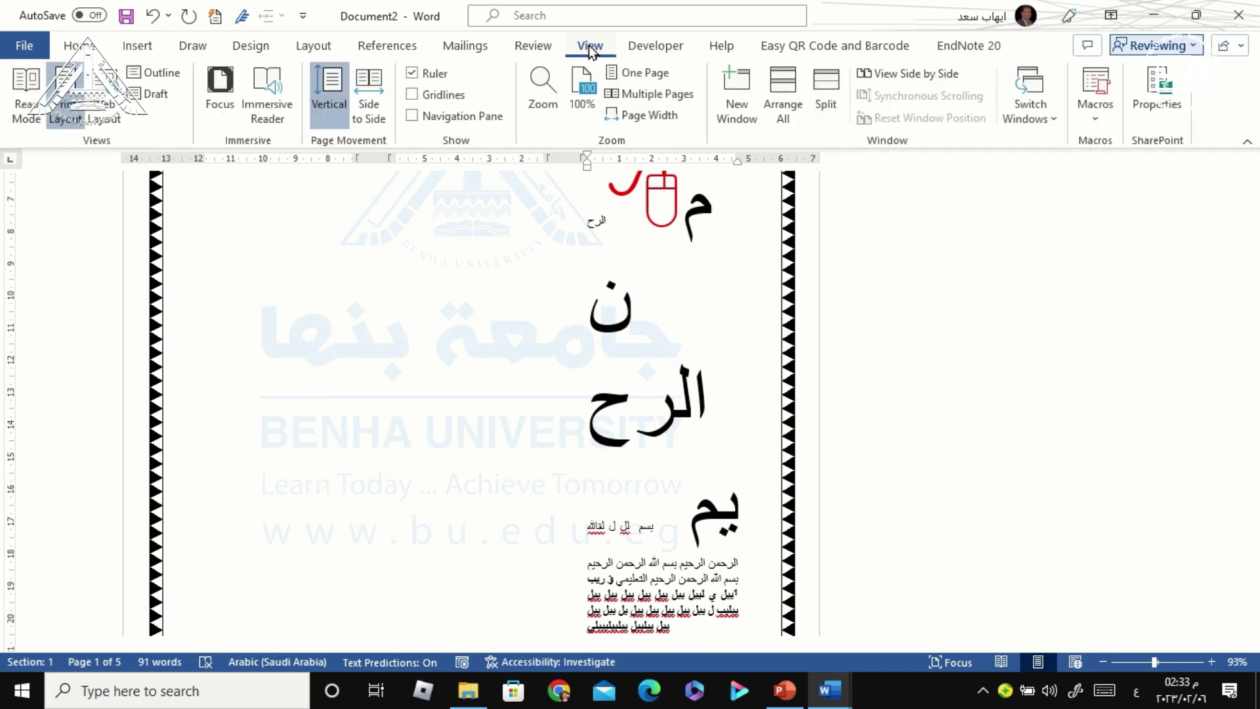
left_click(160, 74)
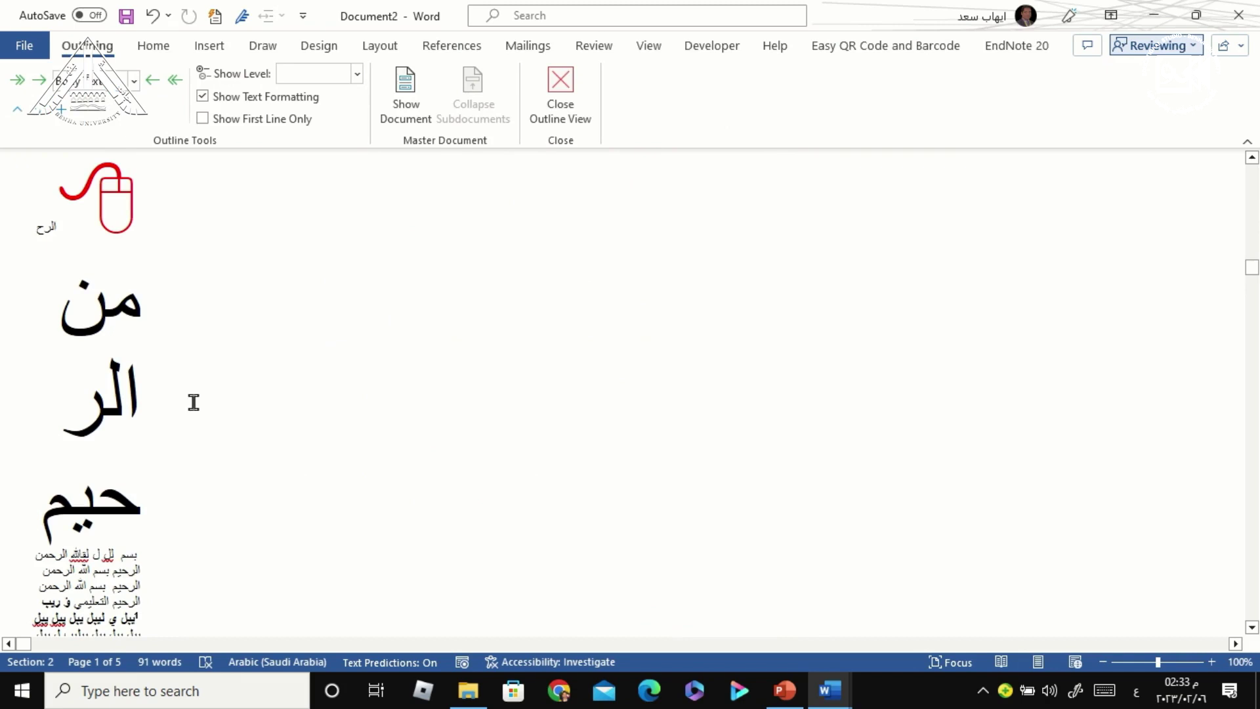
scroll(194, 402, "down", 7)
scroll(194, 402, "up", 1)
scroll(194, 394, "up", 2)
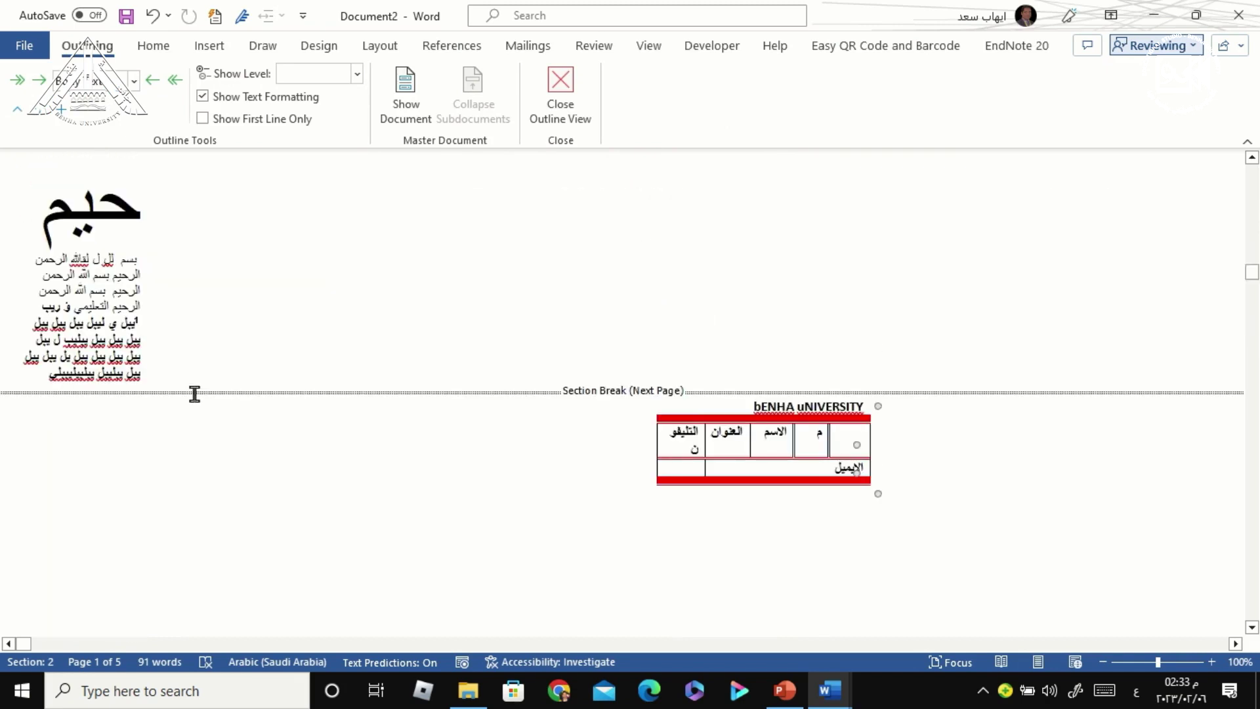
scroll(194, 394, "up", 6)
scroll(194, 393, "up", 2)
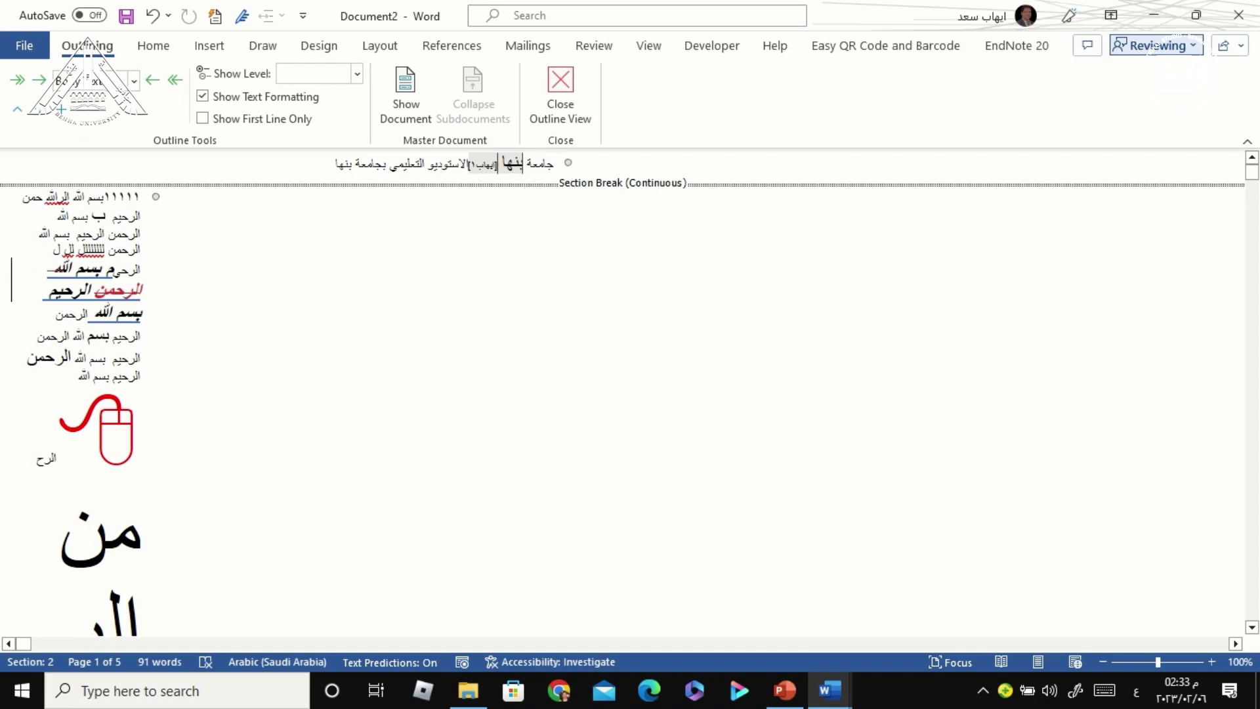
scroll(143, 275, "down", 5)
scroll(346, 315, "down", 3)
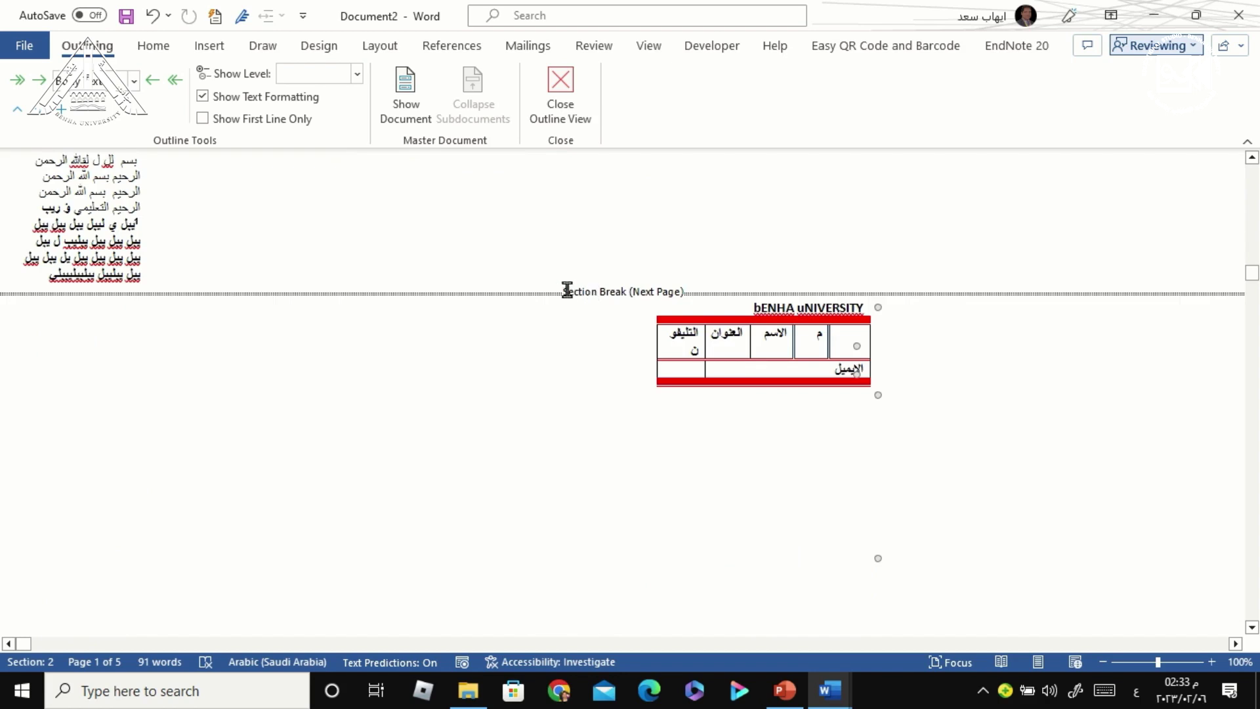
scroll(636, 315, "down", 3)
scroll(783, 304, "down", 5)
scroll(775, 310, "down", 5)
scroll(774, 310, "down", 3)
scroll(552, 416, "down", 3)
scroll(554, 428, "down", 3)
scroll(545, 427, "down", 3)
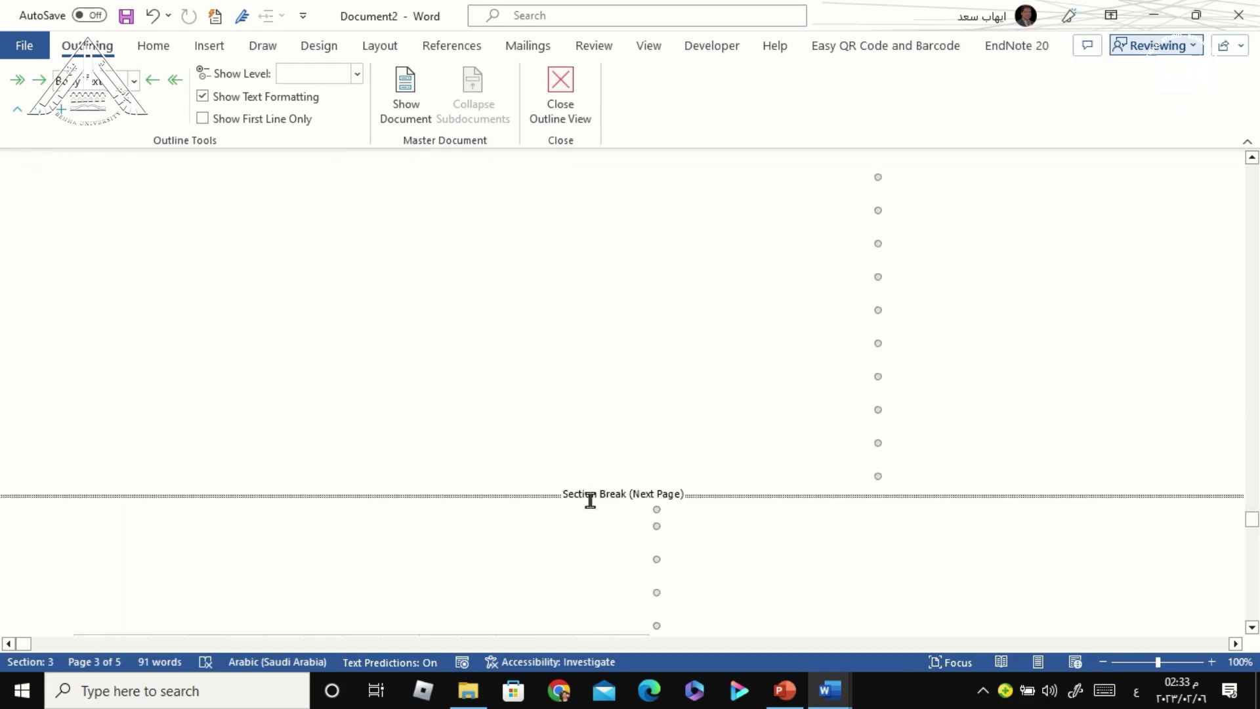
scroll(589, 499, "down", 3)
scroll(587, 497, "down", 3)
scroll(594, 493, "down", 3)
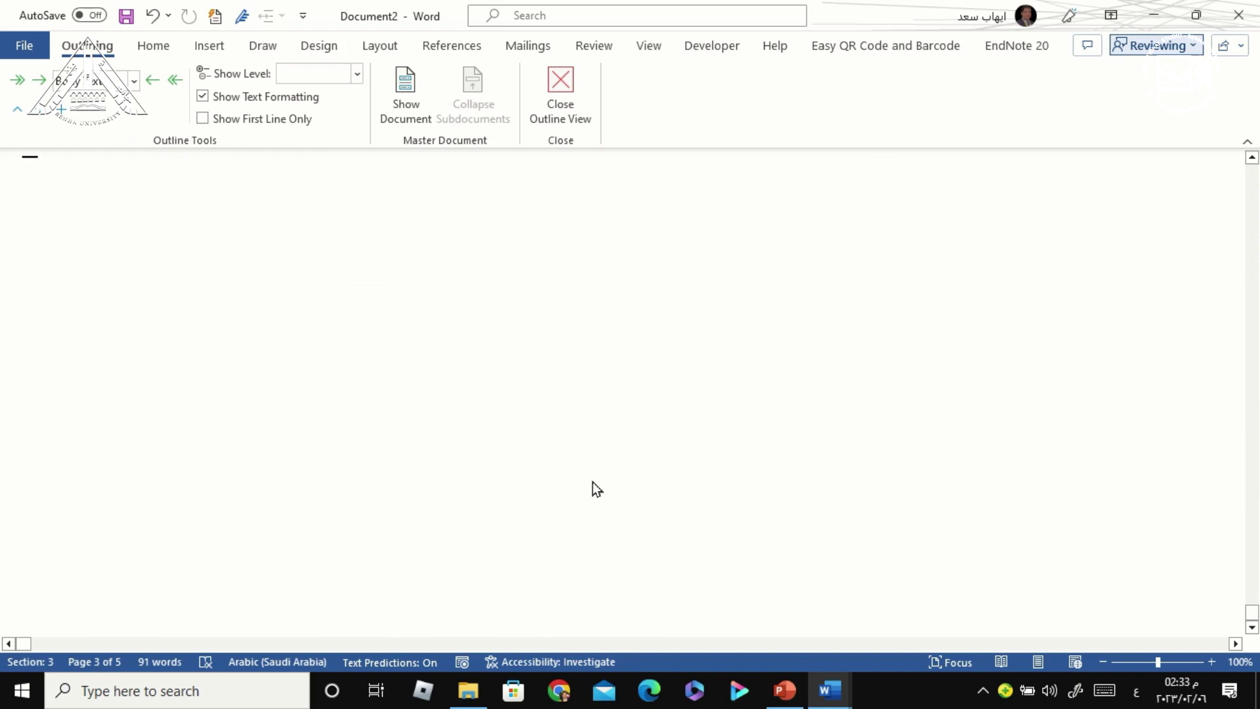
scroll(595, 475, "up", 3)
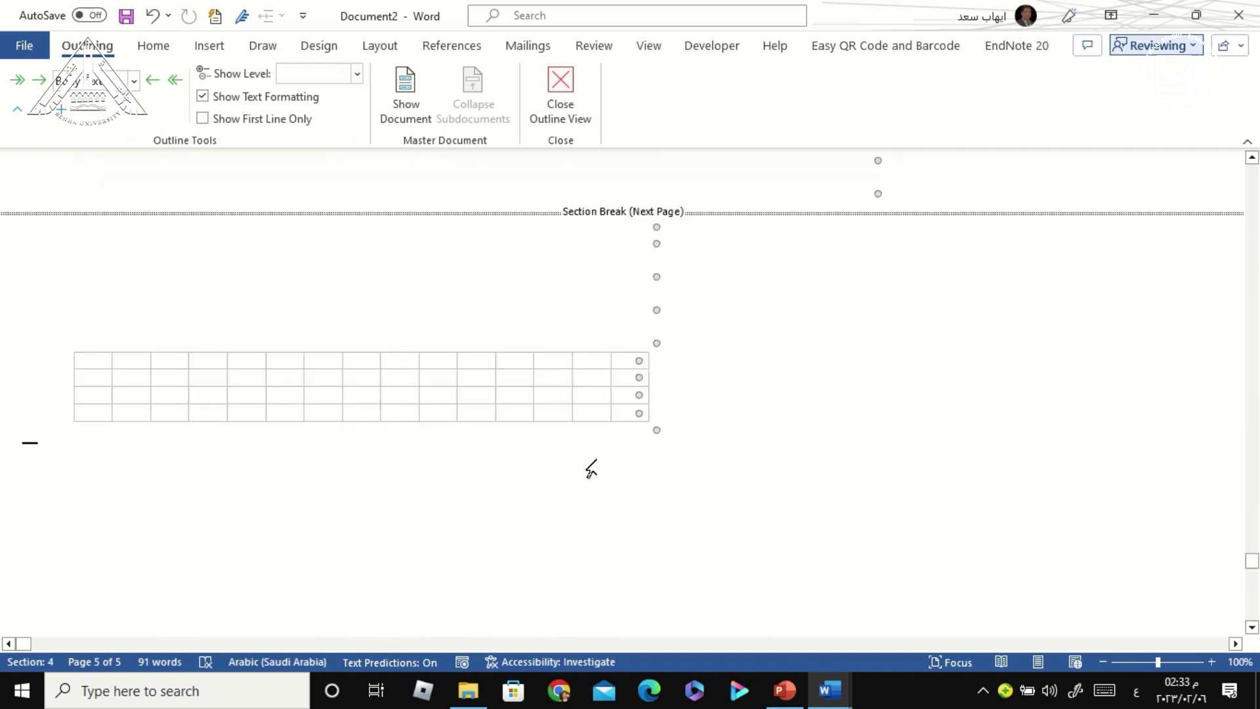
scroll(593, 466, "up", 3)
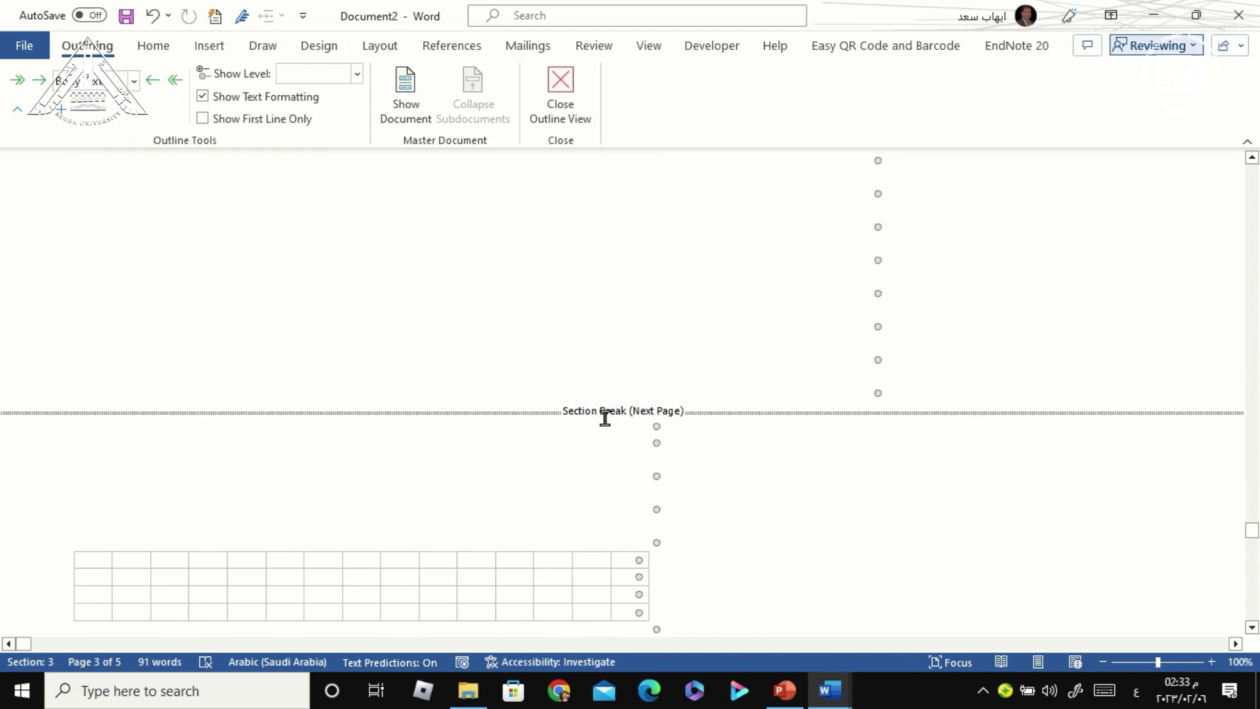
scroll(604, 420, "up", 5)
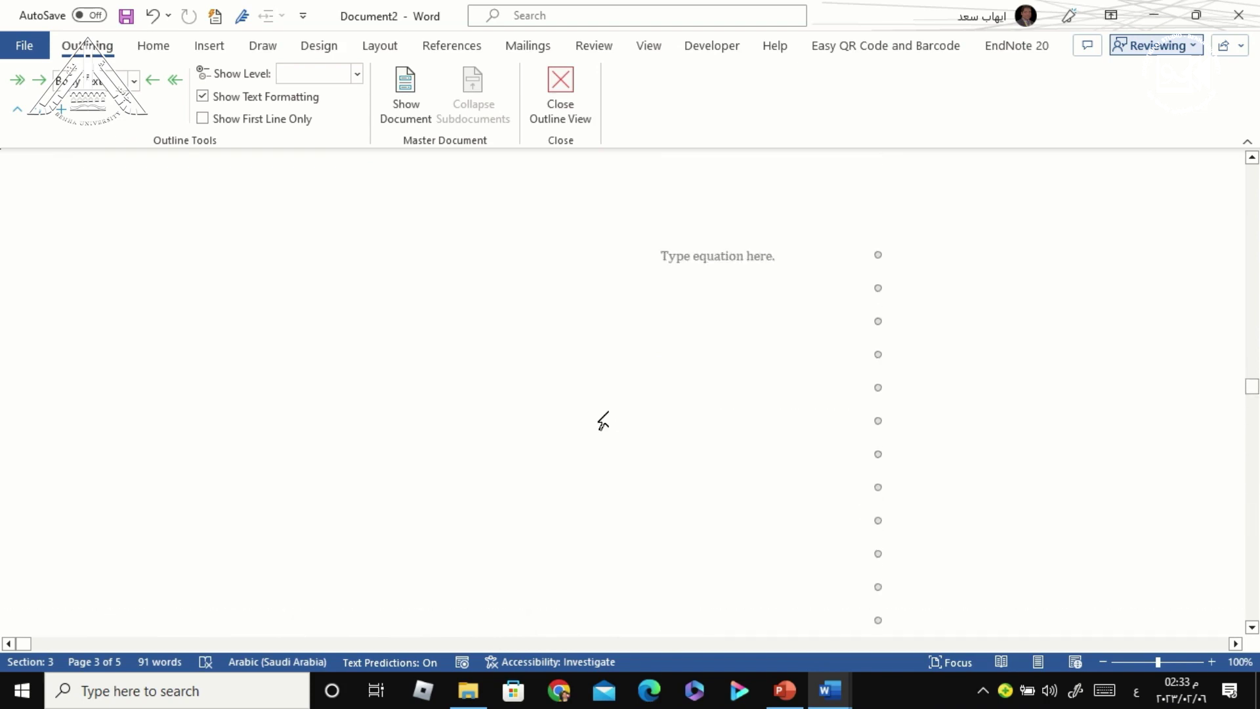
scroll(633, 399, "up", 5)
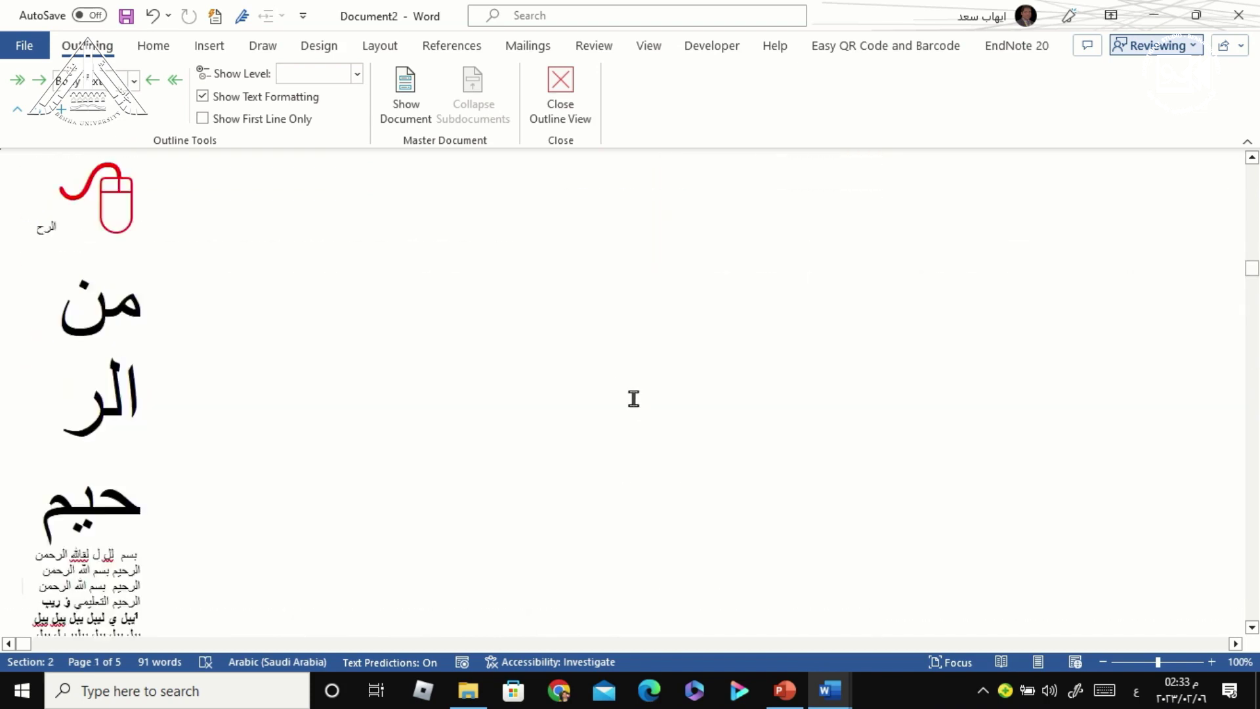
scroll(633, 399, "up", 5)
scroll(627, 263, "down", 2)
scroll(608, 309, "down", 5)
scroll(608, 318, "down", 3)
scroll(608, 319, "down", 5)
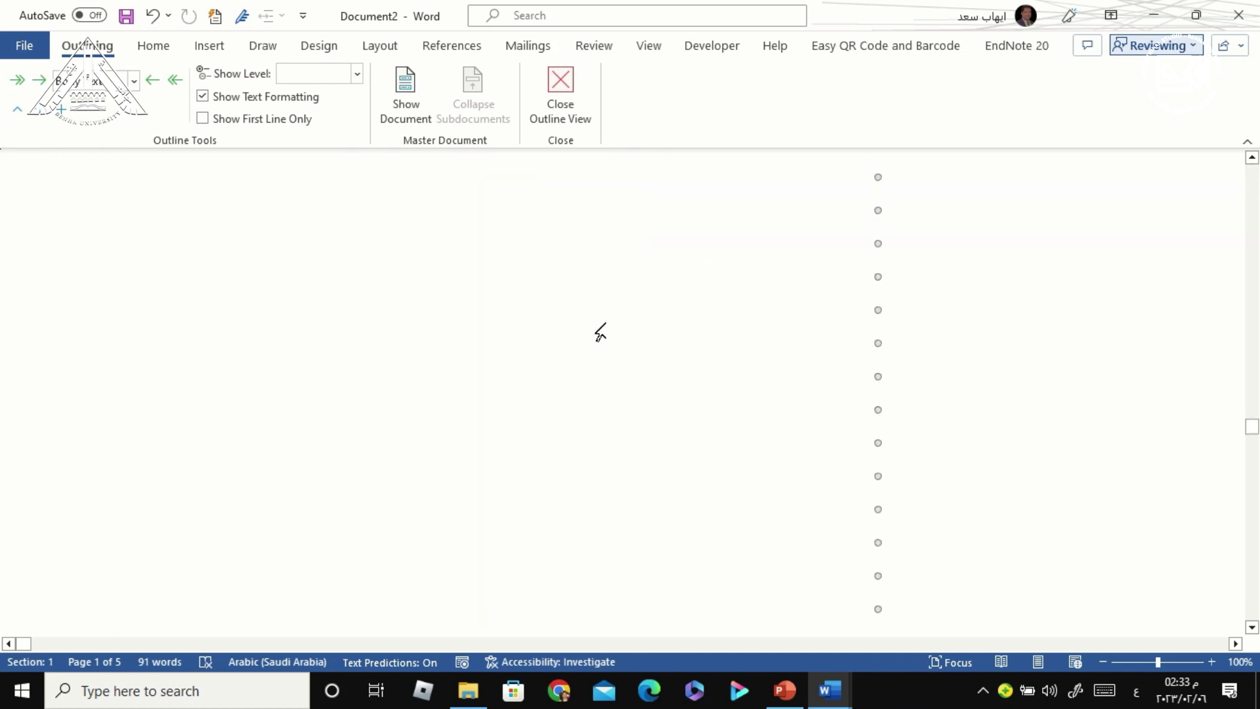
scroll(604, 322, "down", 2)
scroll(599, 335, "down", 2)
scroll(605, 327, "down", 3)
scroll(579, 339, "down", 3)
scroll(584, 344, "down", 3)
scroll(591, 348, "up", 4)
scroll(614, 393, "up", 3)
scroll(676, 348, "down", 4)
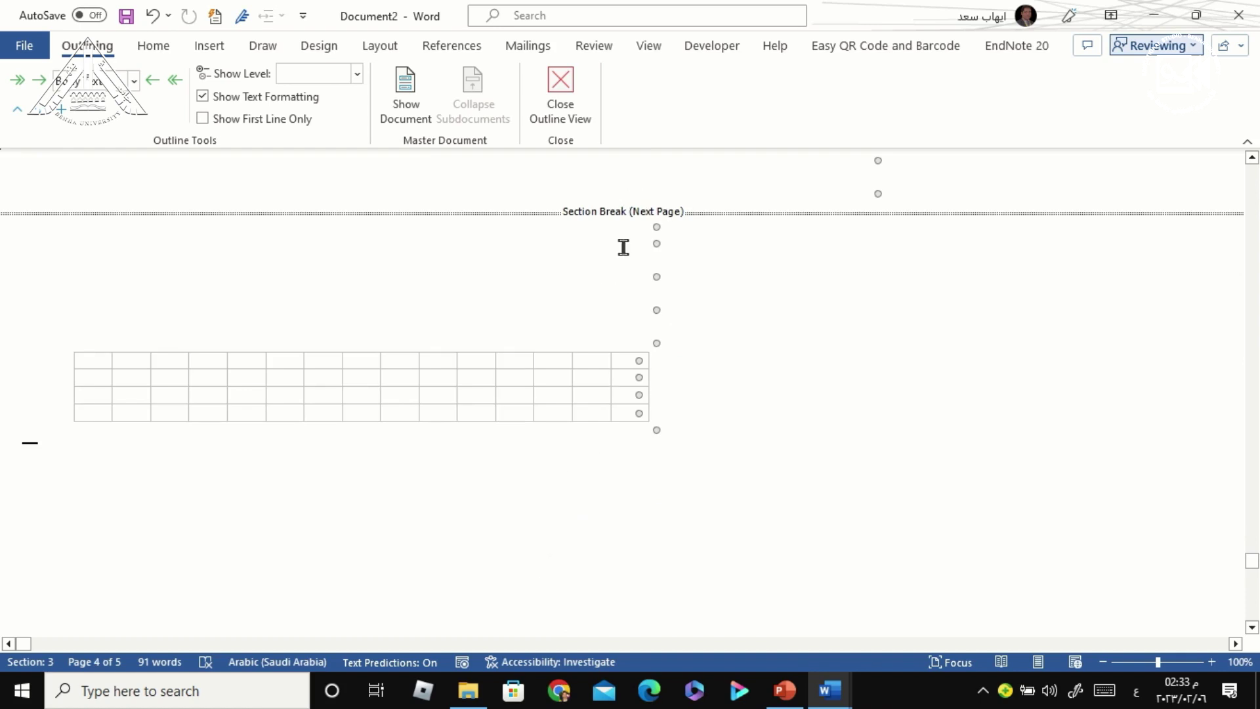
scroll(617, 328, "up", 2)
scroll(608, 407, "up", 3)
scroll(630, 401, "up", 3)
scroll(642, 397, "up", 3)
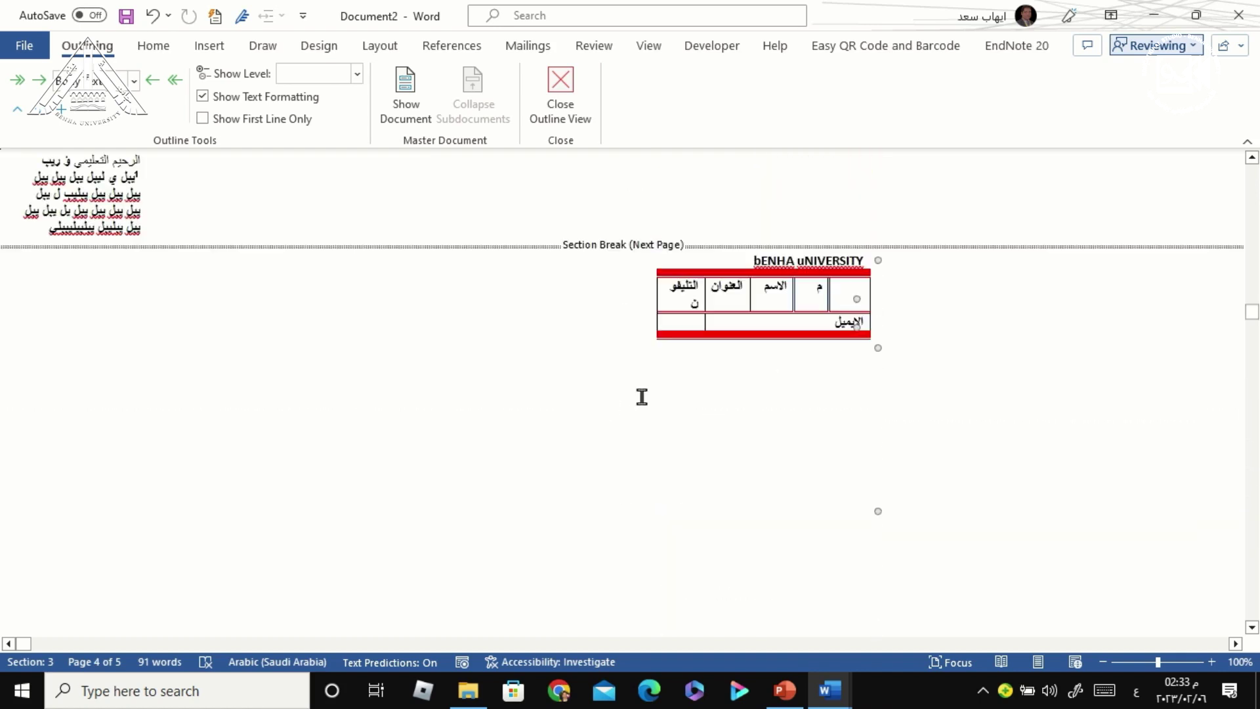
scroll(706, 472, "up", 10)
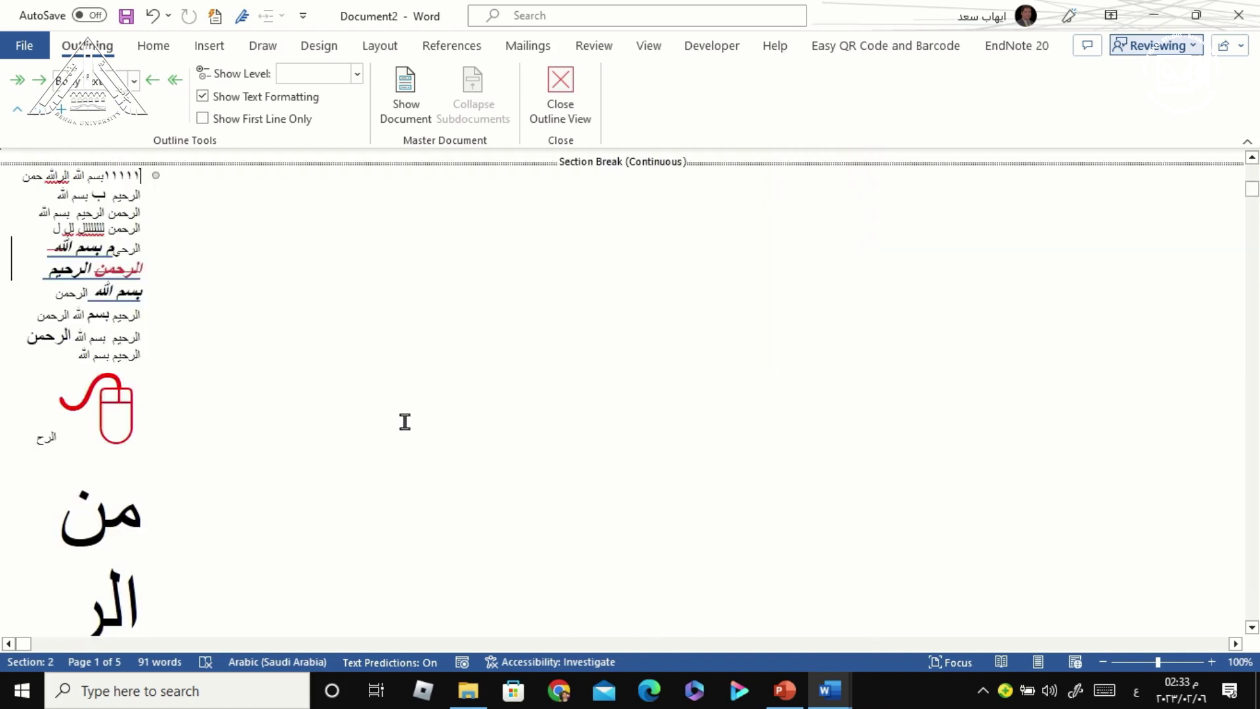
scroll(405, 422, "up", 1)
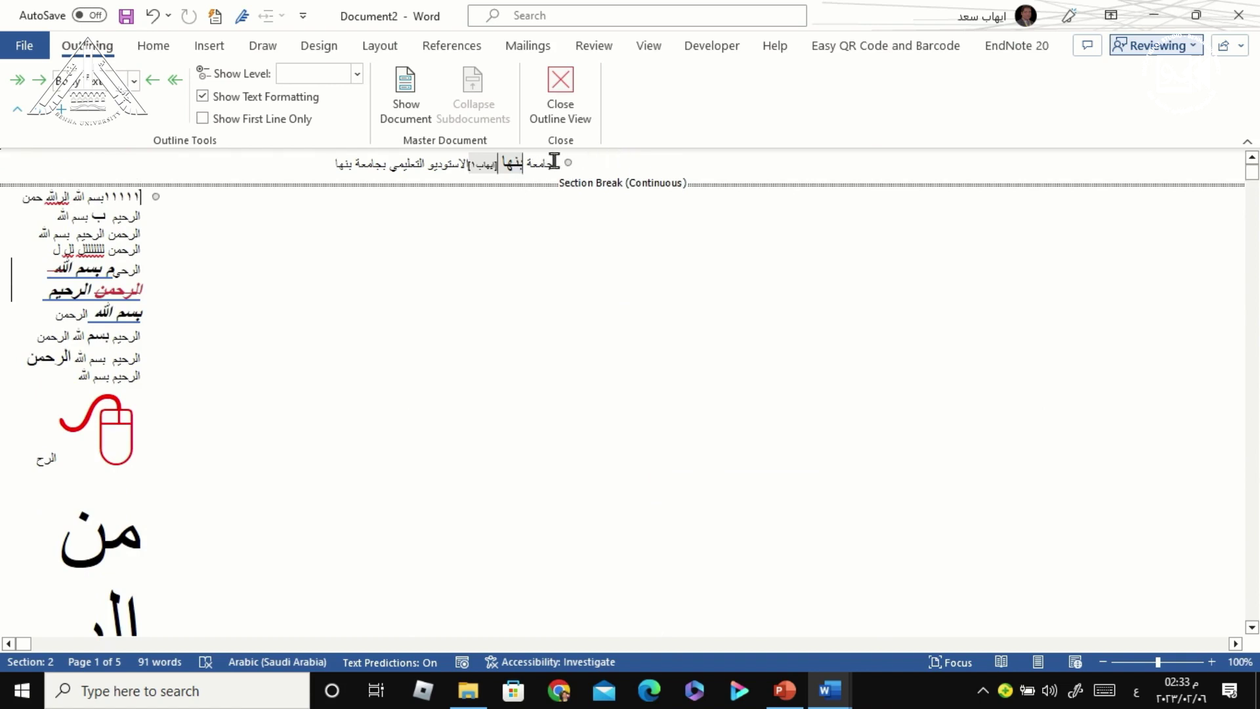
mouse_move(510, 164)
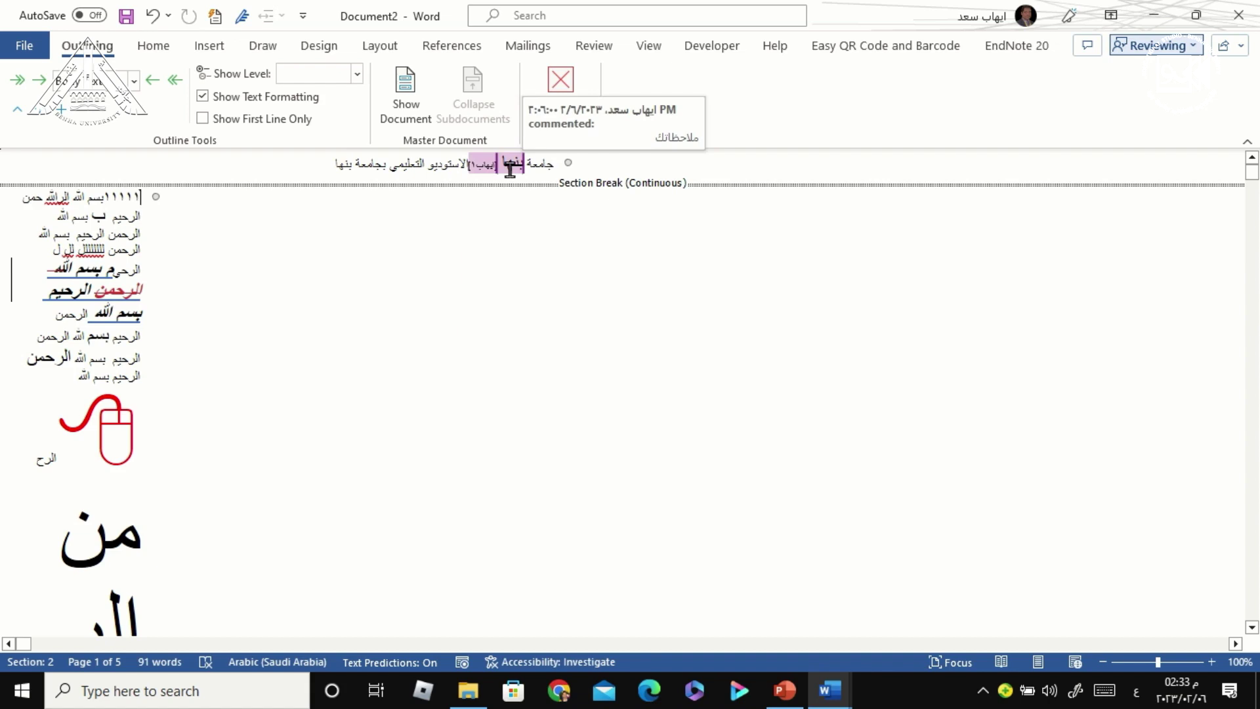
Step: Place the caret on the Section Break (Next Page) line above the table and remove it
left_click(248, 169)
mouse_move(239, 209)
left_mouse_down()
mouse_move(143, 703)
mouse_move(431, 620)
mouse_move(331, 702)
mouse_move(365, 323)
left_mouse_up()
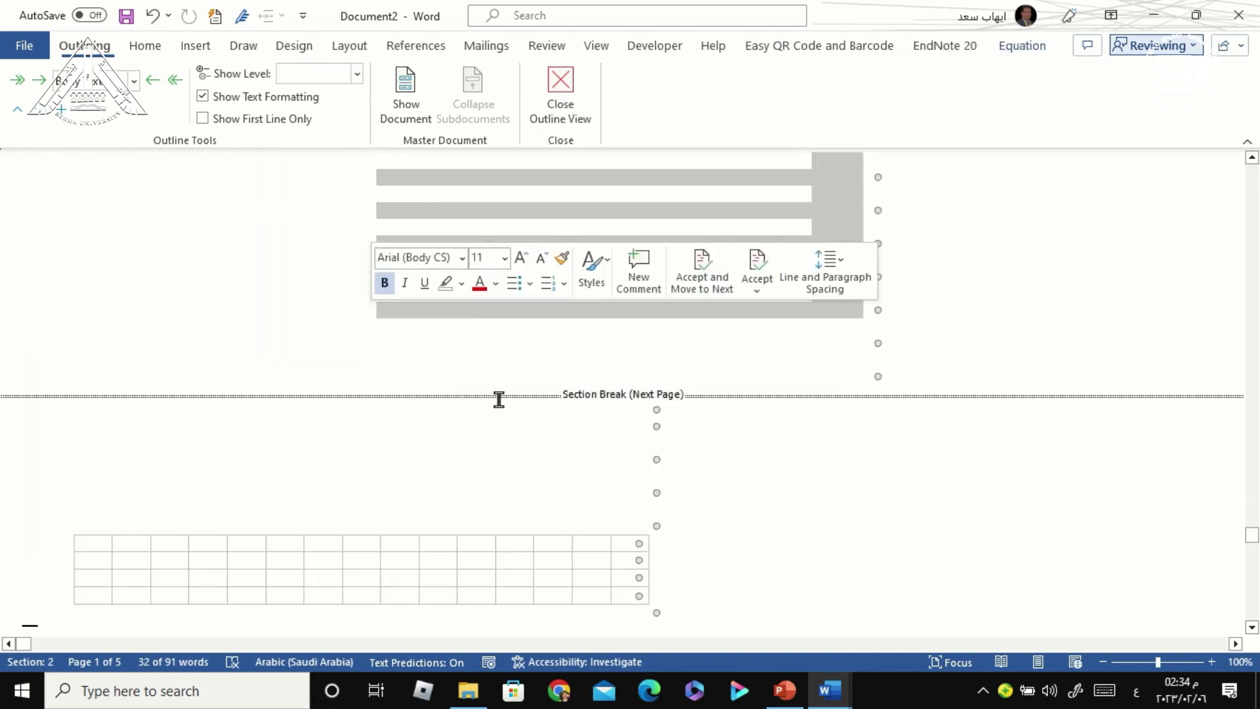
mouse_move(464, 470)
left_mouse_down()
mouse_move(441, 636)
mouse_move(453, 620)
left_mouse_up()
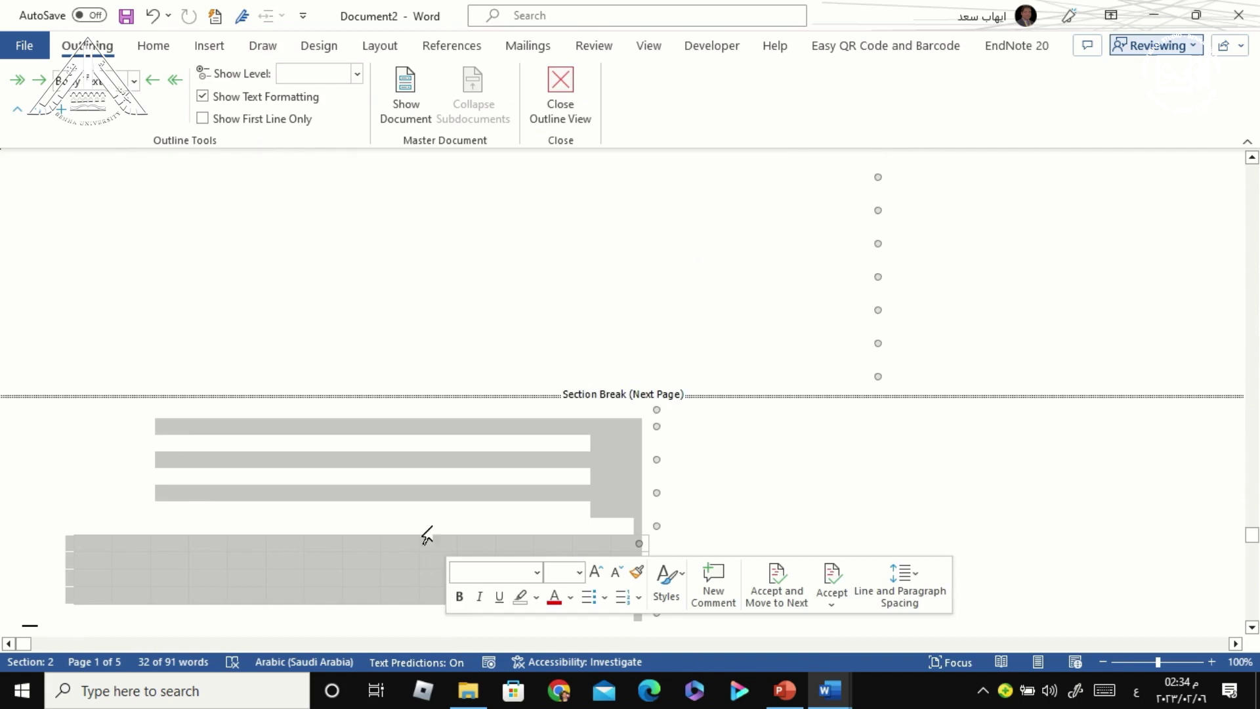
left_click(716, 314)
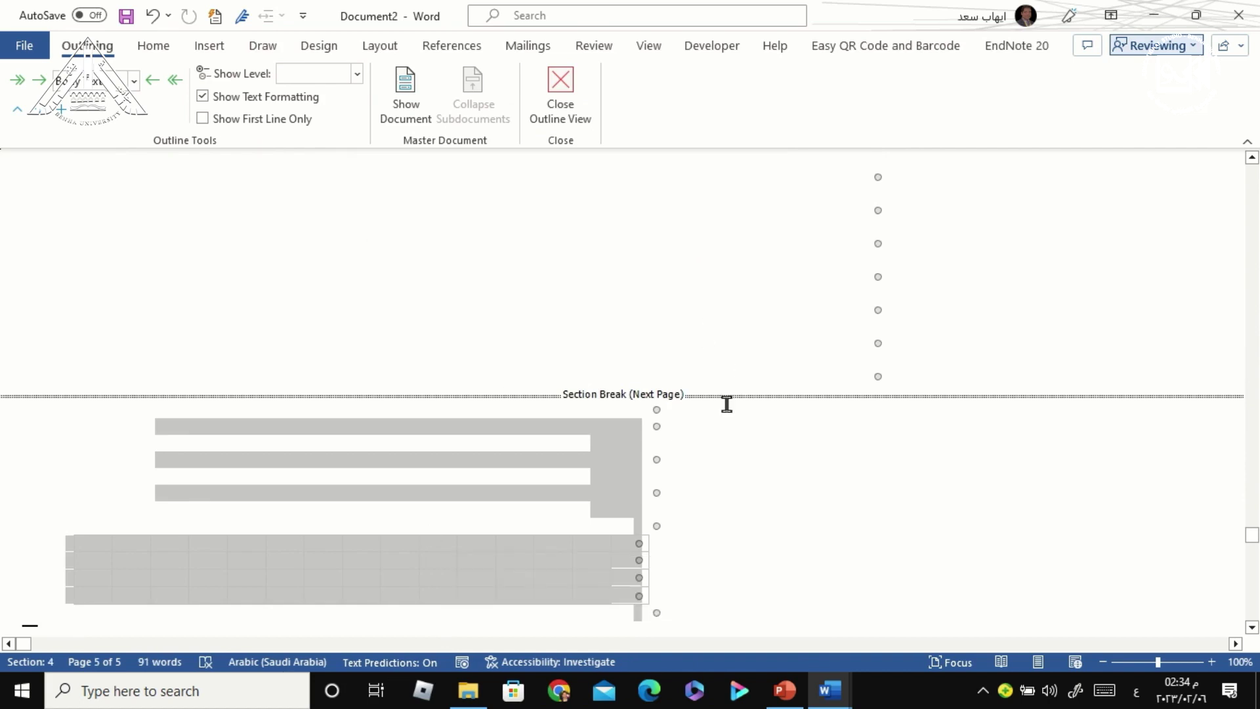
left_click(768, 390)
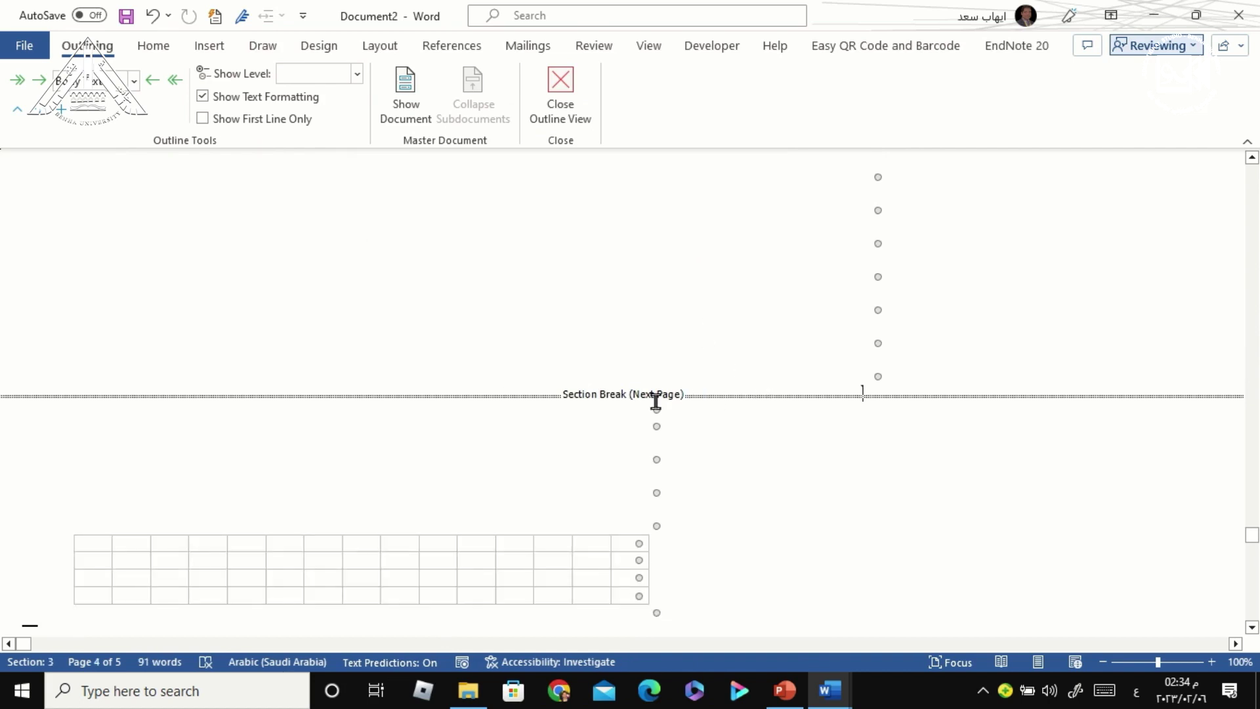
left_click(755, 391)
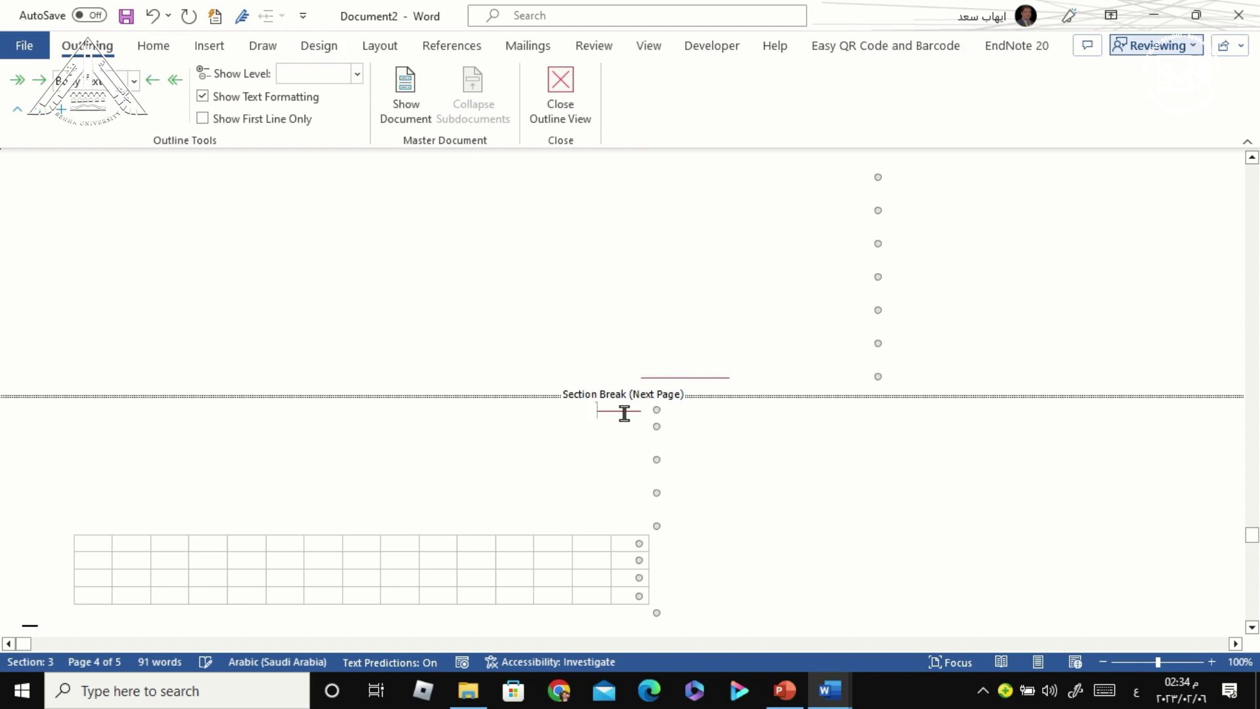
key("Return")
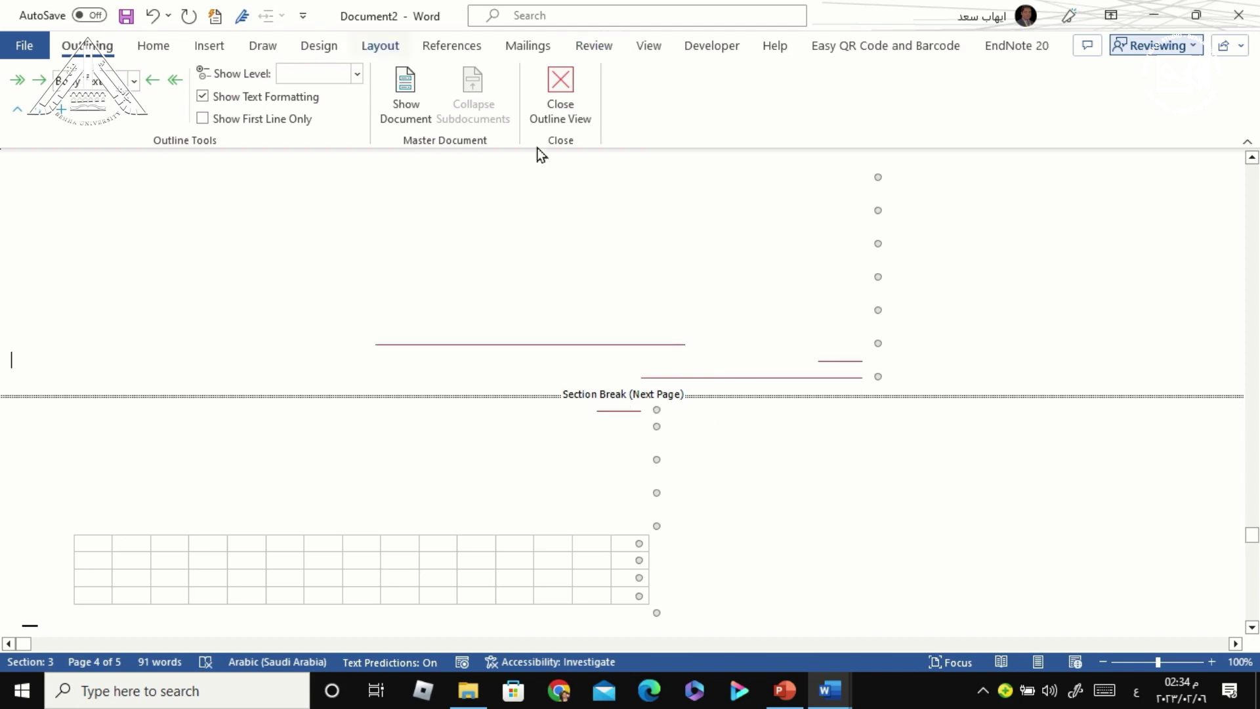
Step: Return to the page layout and review the tracked changes on the bordered, Benha-watermarked page
left_click(560, 105)
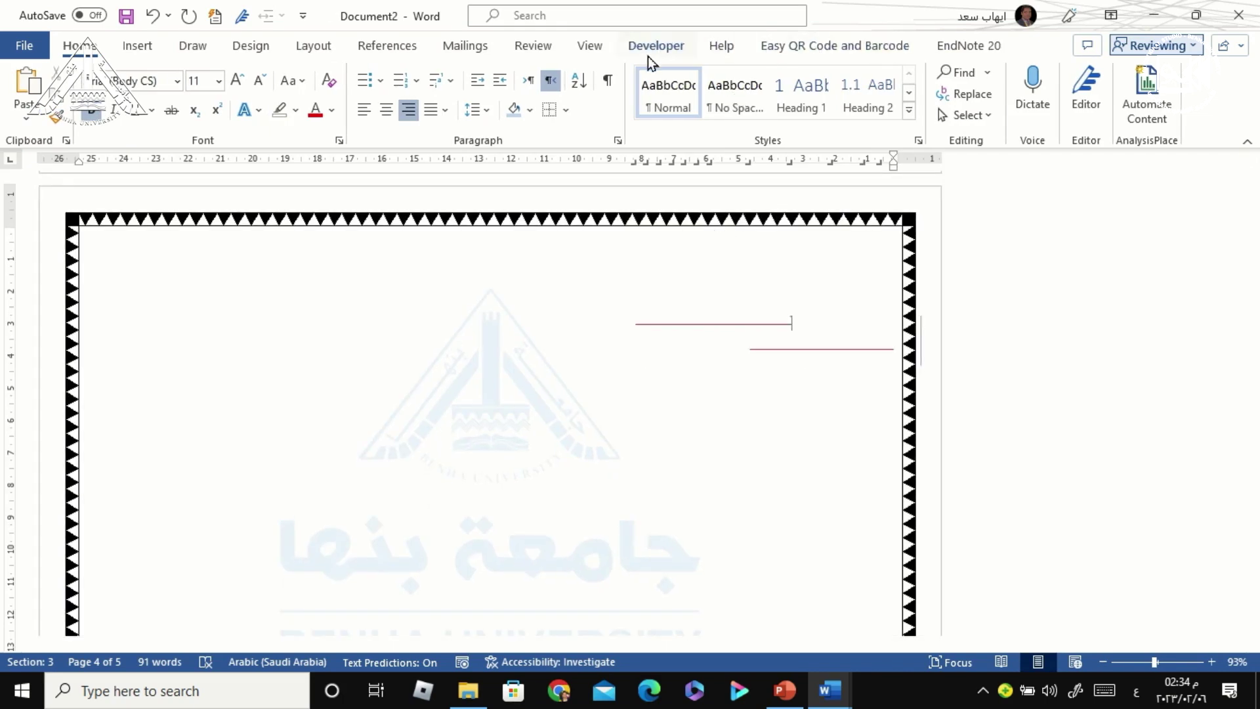
left_click(540, 48)
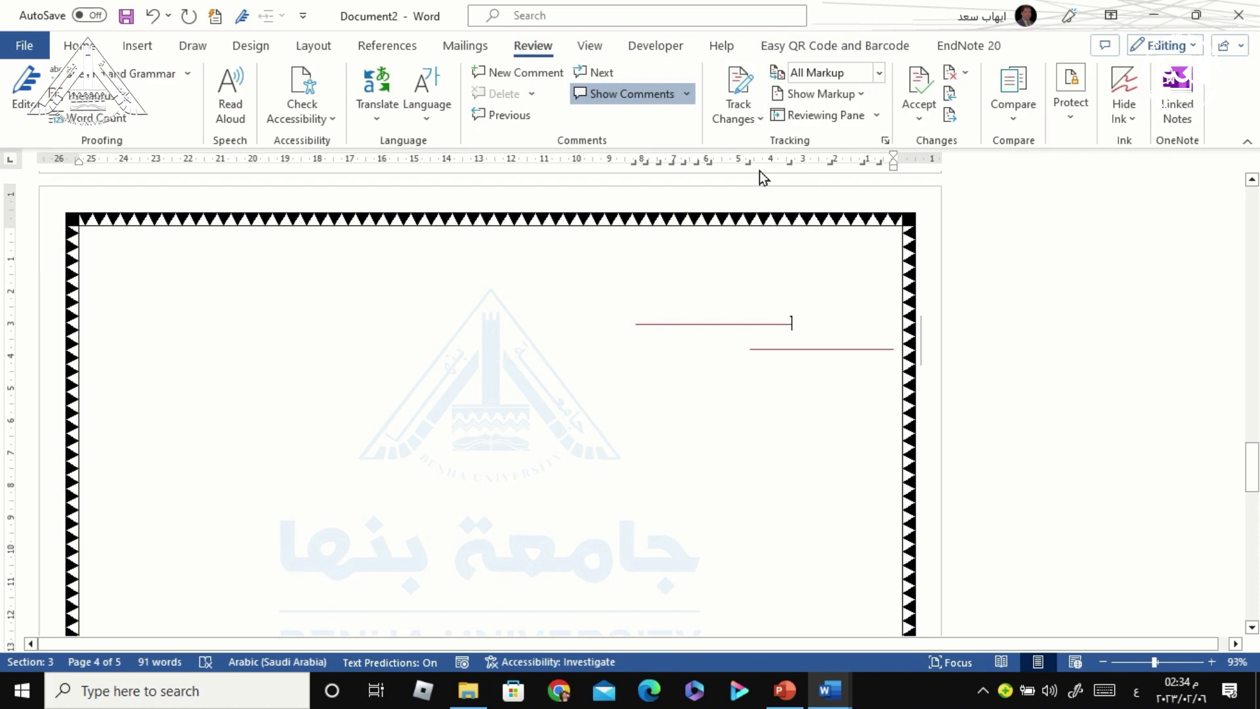
left_click_drag(731, 354, 934, 296)
left_click(948, 262)
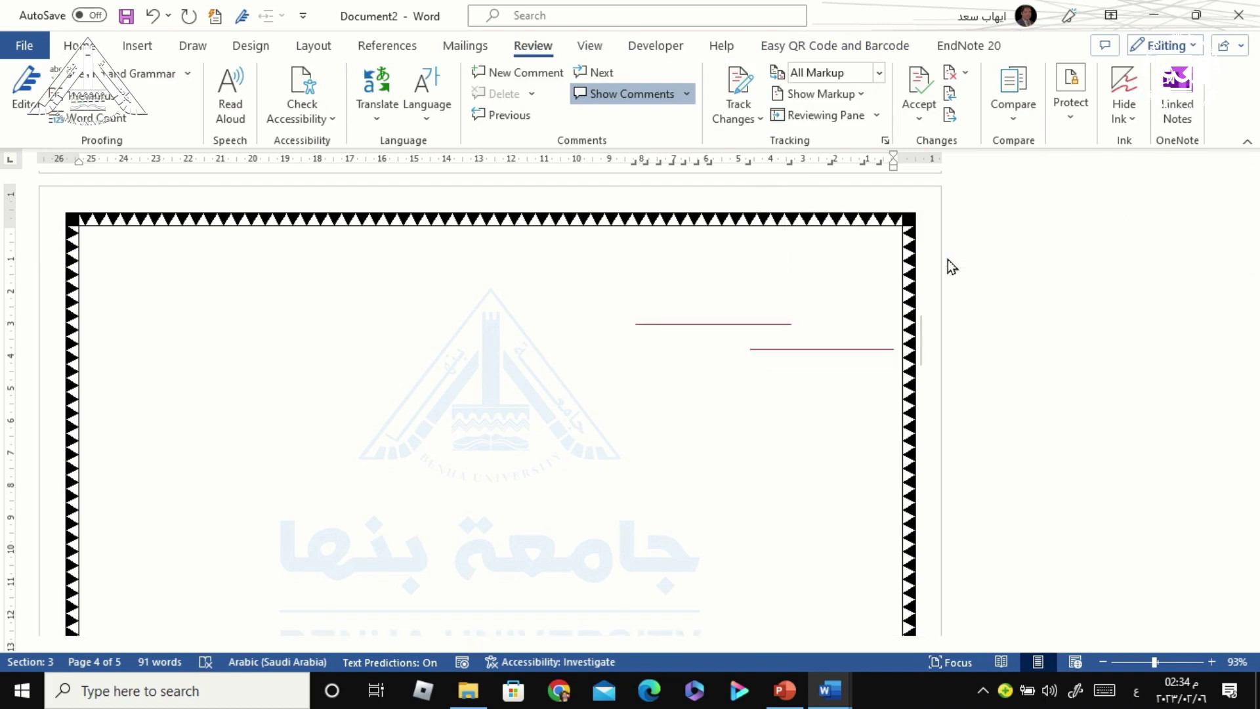
scroll(946, 258, "down", 10)
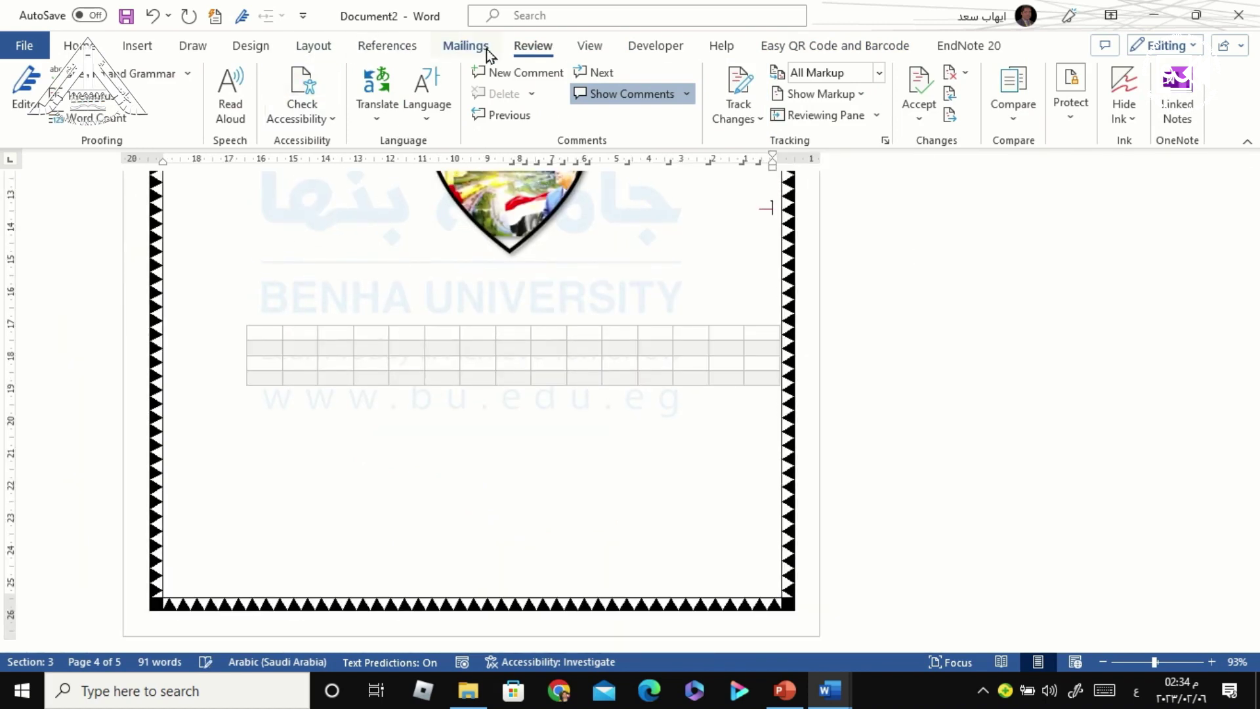
left_click(591, 47)
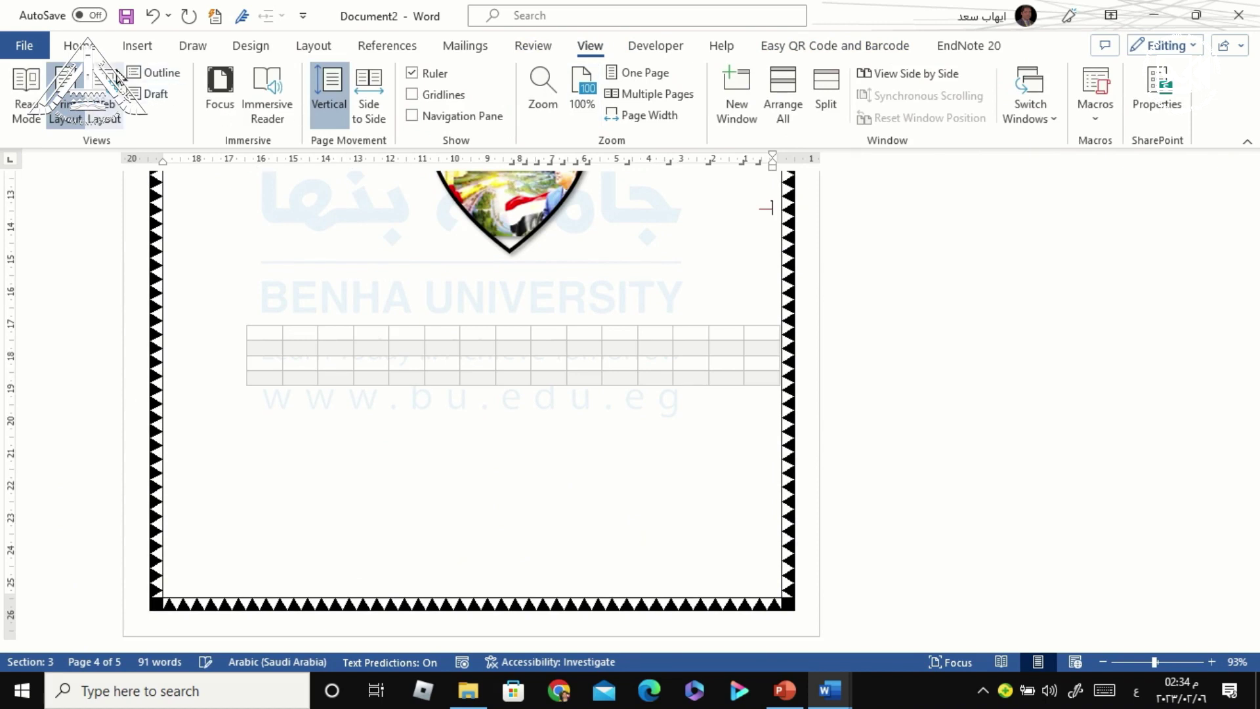
Step: Switch back to Outline view and locate the Section Break (Next Page)
left_click(141, 73)
scroll(473, 446, "up", 3)
scroll(499, 414, "up", 3)
scroll(492, 417, "up", 3)
scroll(493, 423, "up", 3)
scroll(492, 422, "up", 3)
scroll(499, 415, "up", 5)
scroll(499, 415, "up", 5)
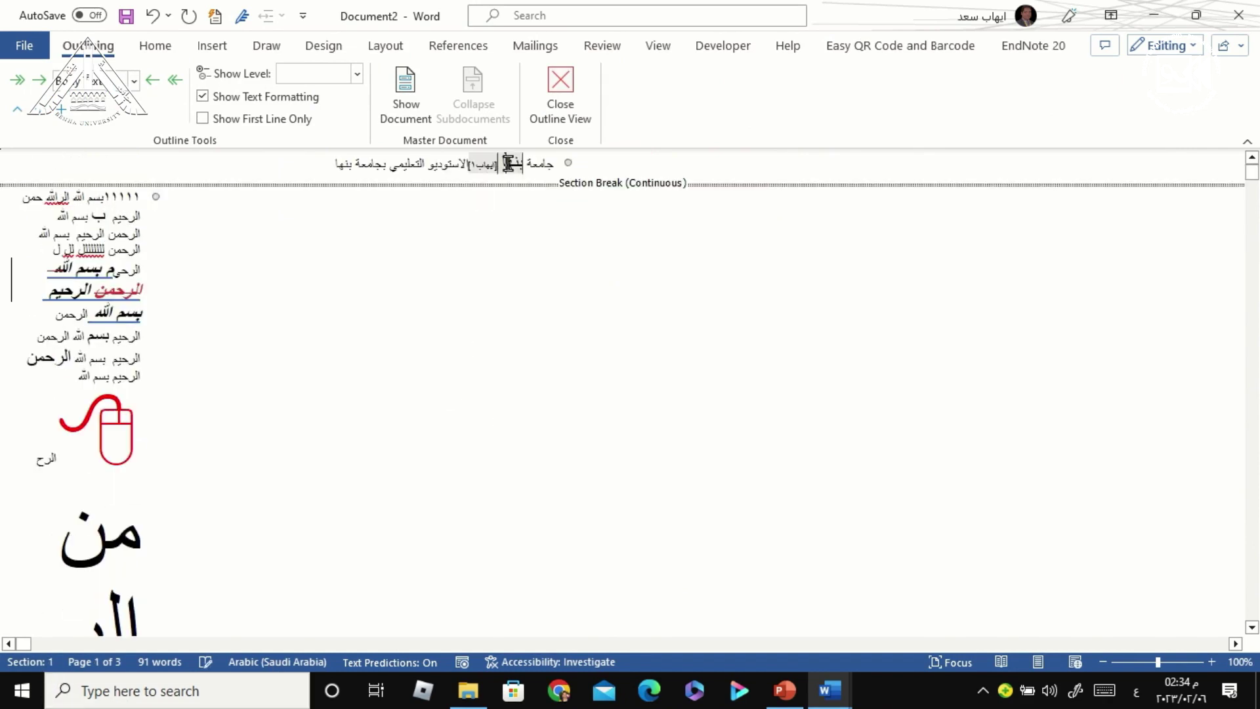
scroll(442, 355, "down", 5)
scroll(437, 368, "down", 5)
scroll(444, 358, "down", 5)
scroll(444, 359, "down", 5)
scroll(446, 364, "down", 5)
scroll(451, 374, "down", 10)
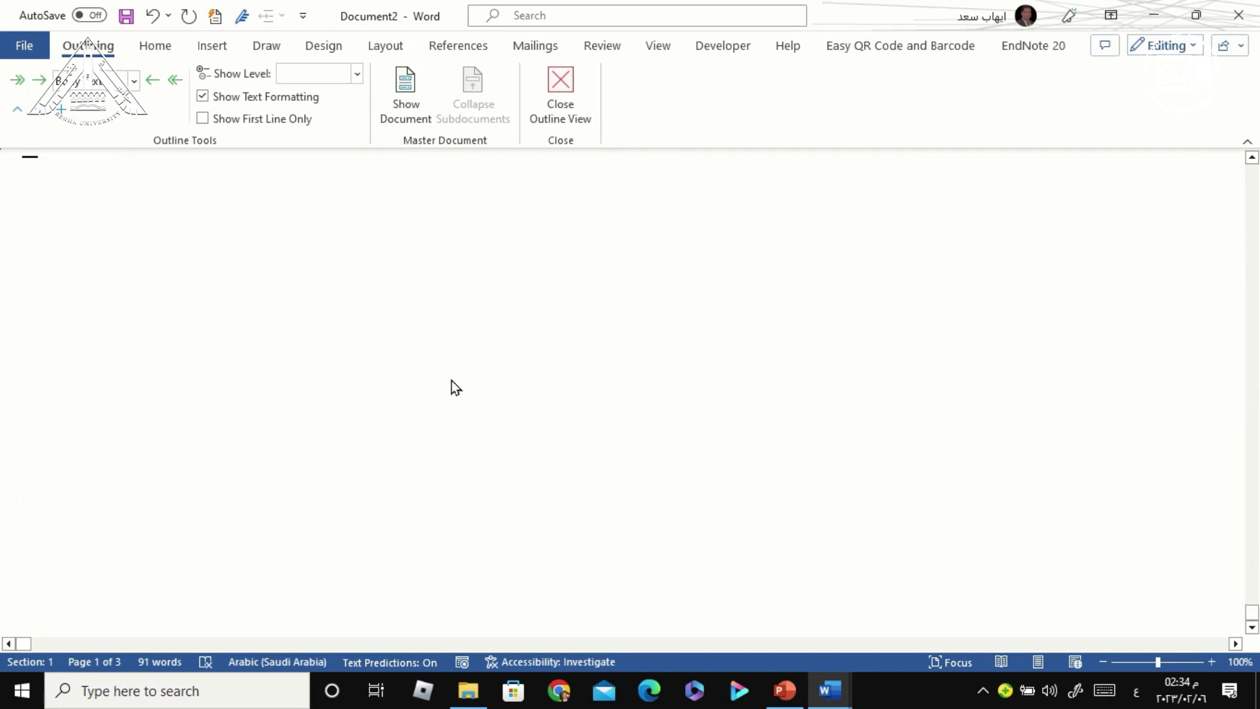
scroll(456, 371, "up", 5)
scroll(458, 372, "up", 5)
scroll(458, 373, "up", 5)
scroll(458, 372, "up", 5)
scroll(459, 372, "up", 5)
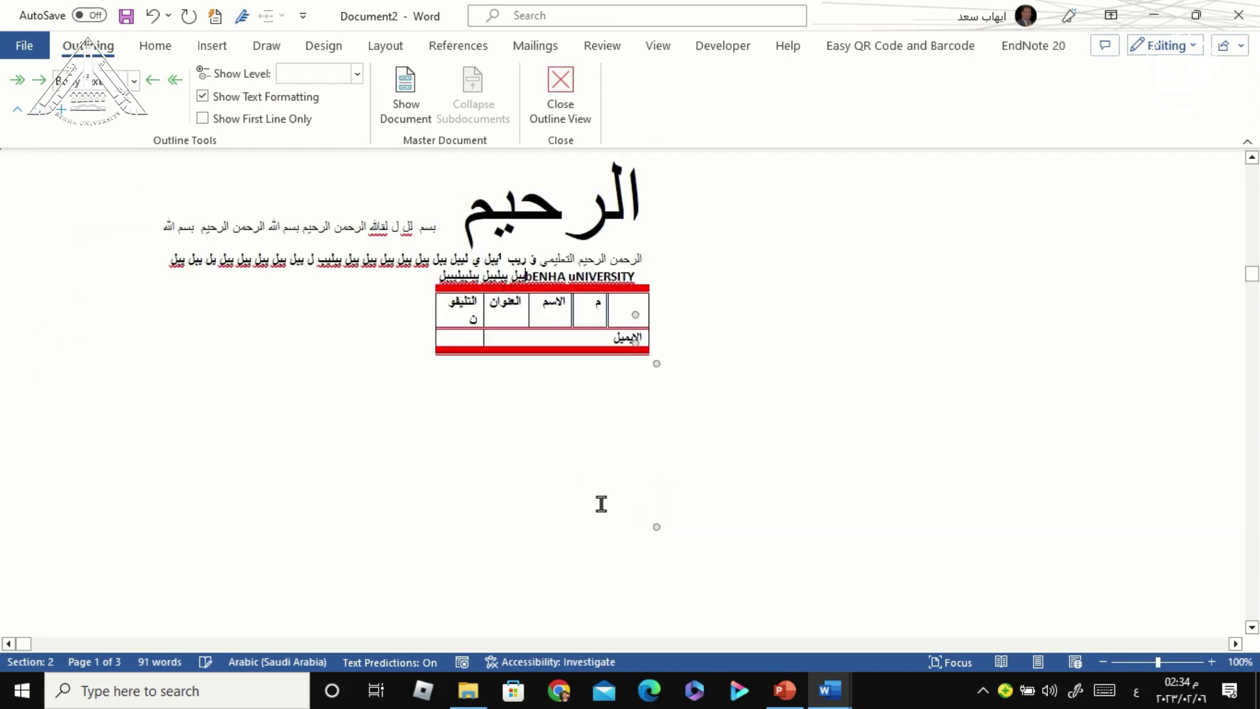
scroll(578, 421, "up", 2)
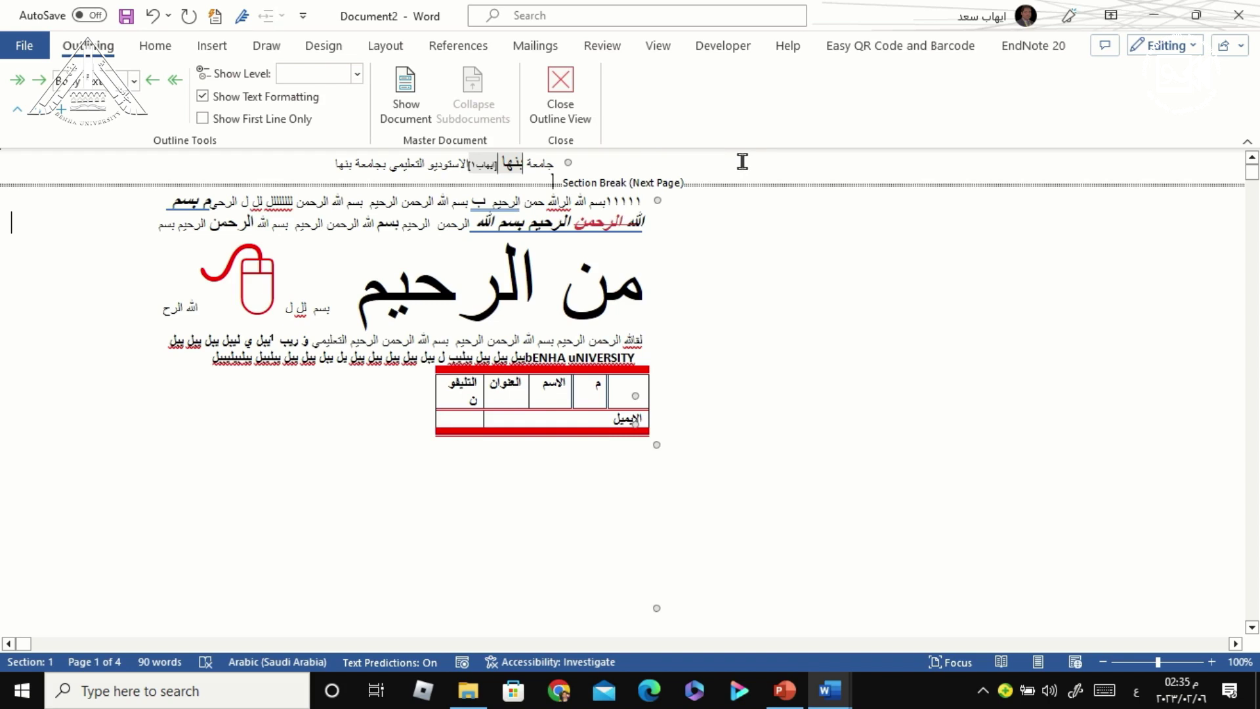
Step: Delete the Next Page break so the document shrinks to 3 pages and 90 words
key("Delete")
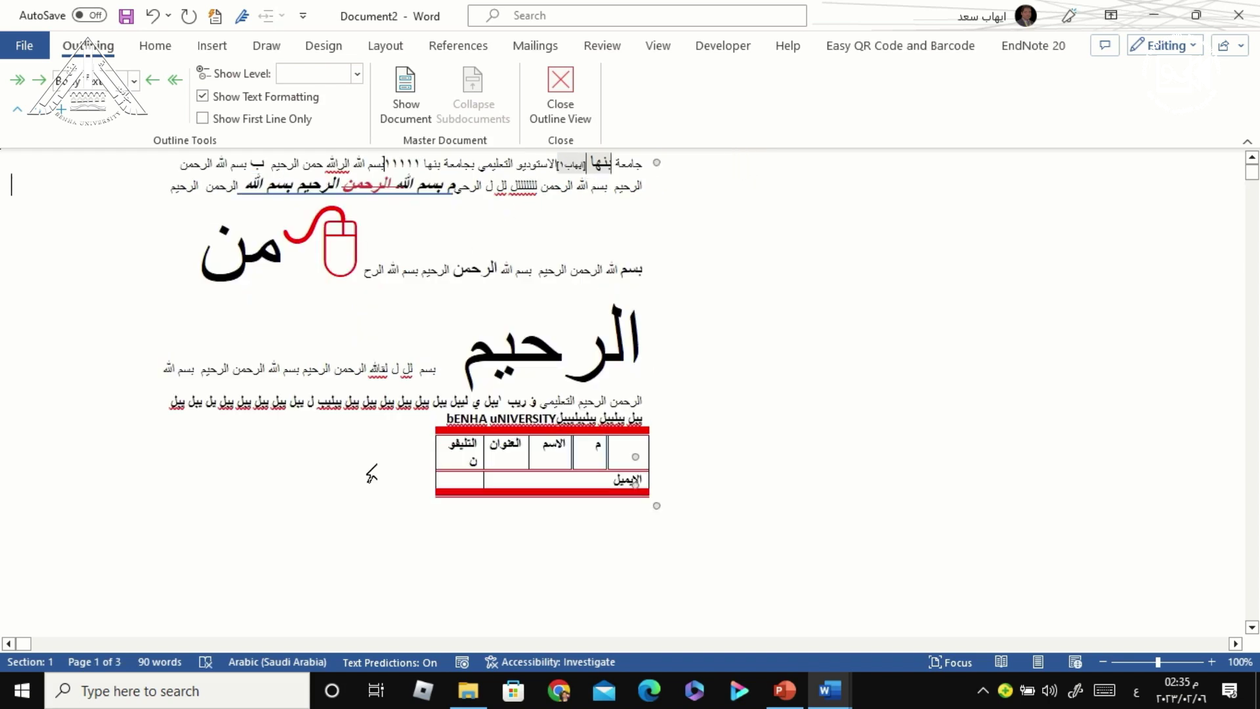
scroll(264, 600, "down", 5)
scroll(397, 368, "down", 3)
scroll(481, 466, "down", 10)
scroll(483, 473, "down", 10)
scroll(486, 479, "down", 10)
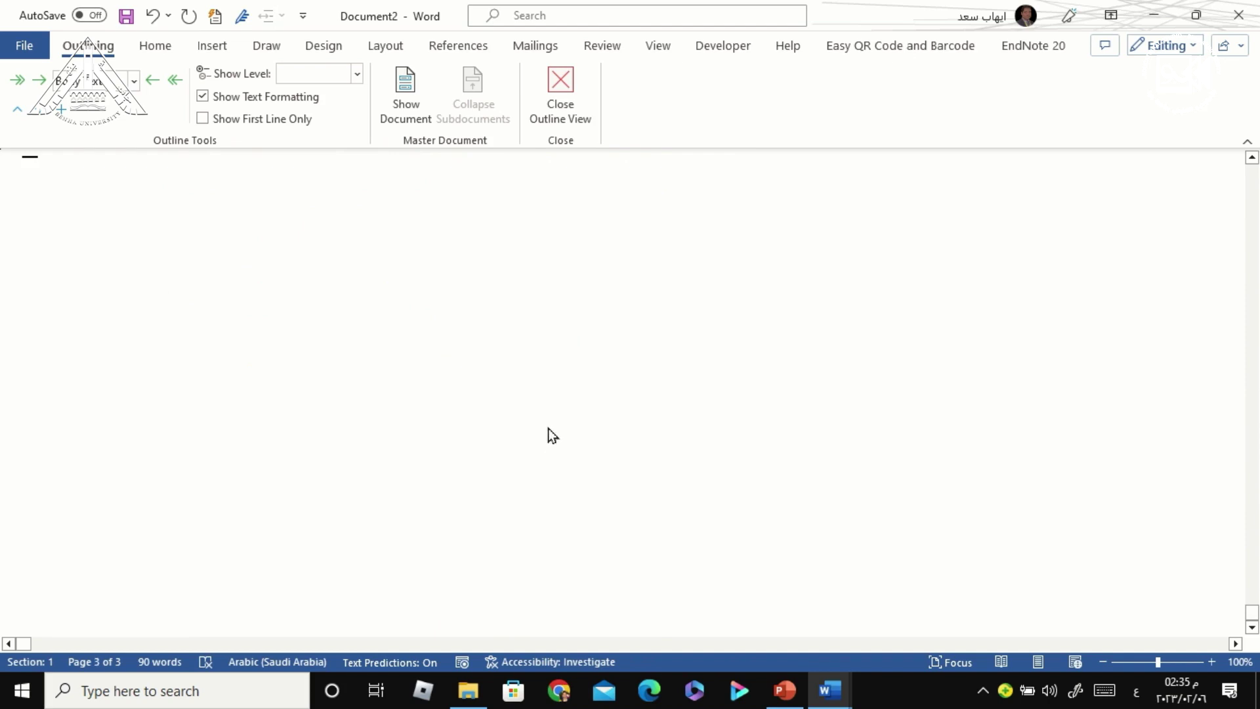
scroll(566, 412, "up", 3)
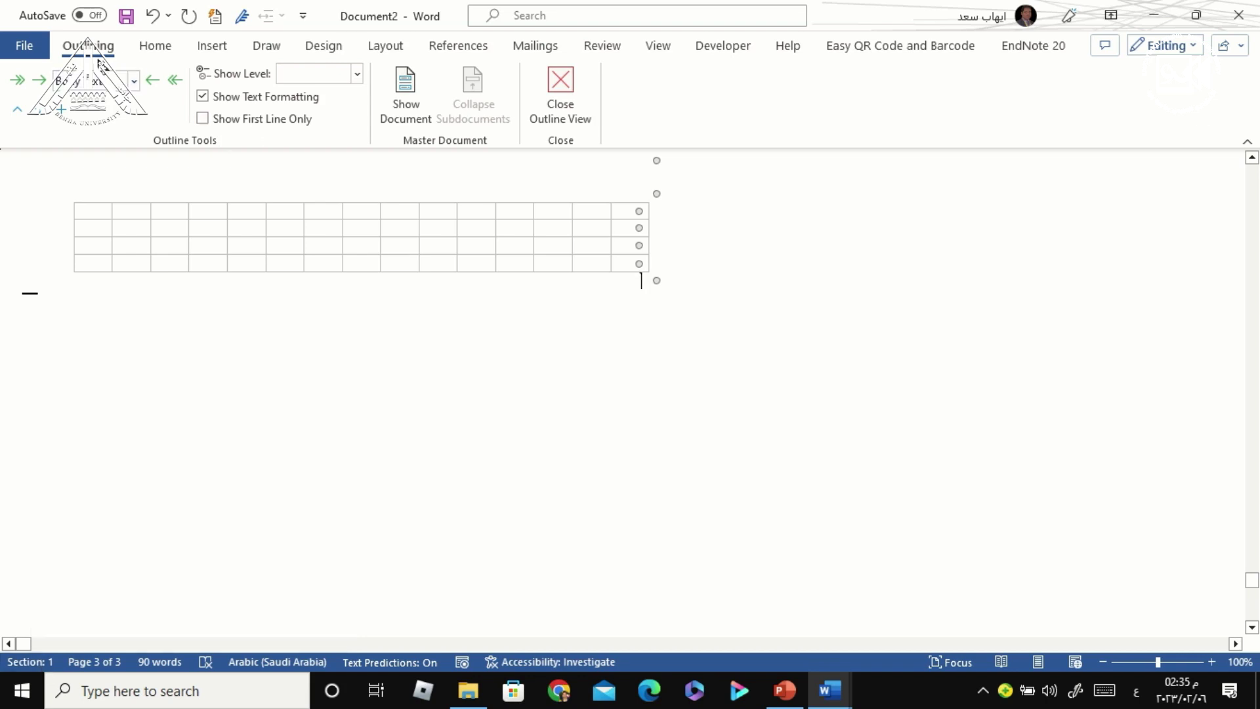
Step: Close Outline View and scroll through the 3 bordered pages to verify the merged Arabic text
left_click(581, 95)
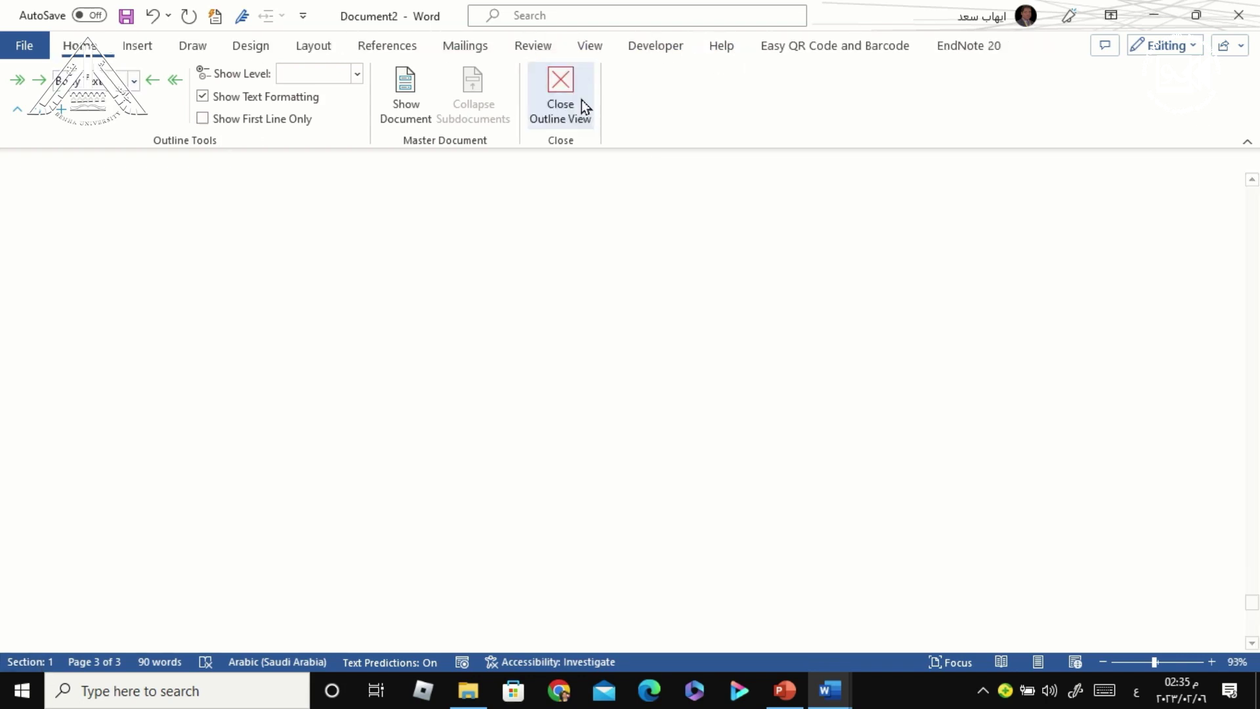
scroll(641, 408, "up", 5)
scroll(640, 394, "up", 5)
scroll(565, 394, "up", 8)
scroll(530, 394, "up", 10)
scroll(529, 394, "up", 2)
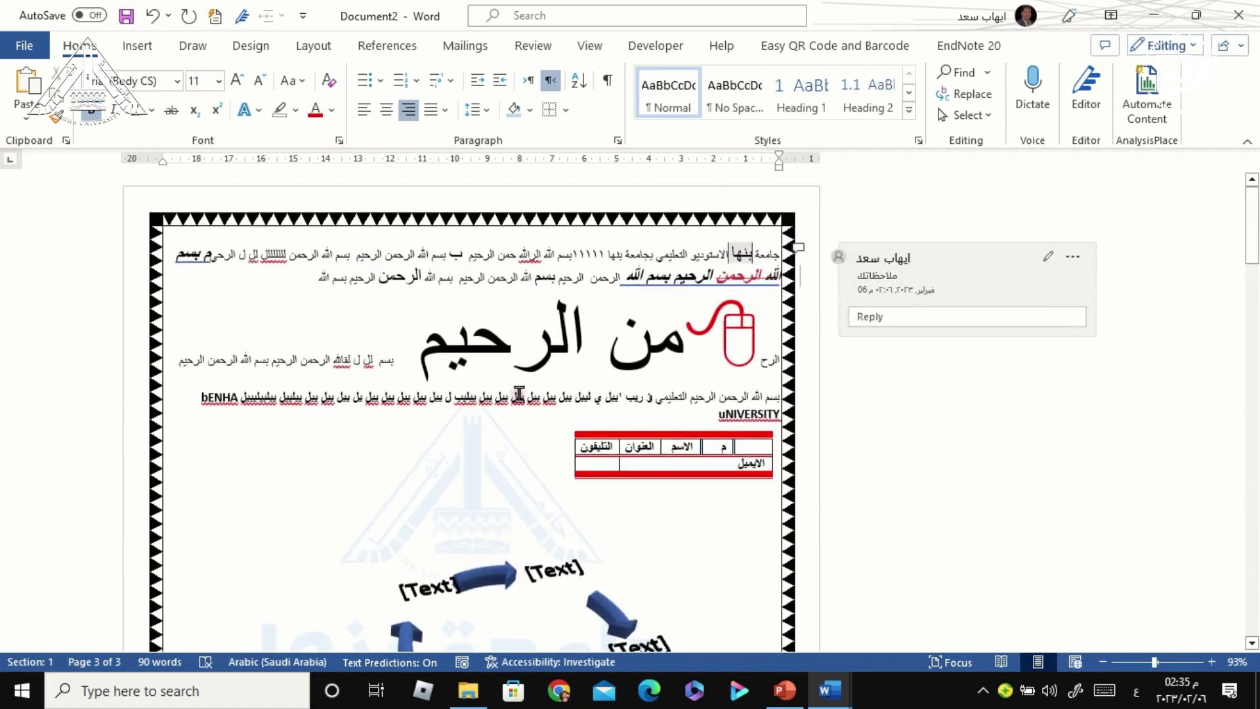
scroll(501, 369, "down", 10)
scroll(487, 392, "down", 8)
scroll(488, 391, "down", 8)
scroll(466, 431, "down", 6)
scroll(446, 460, "down", 3)
scroll(445, 480, "up", 4)
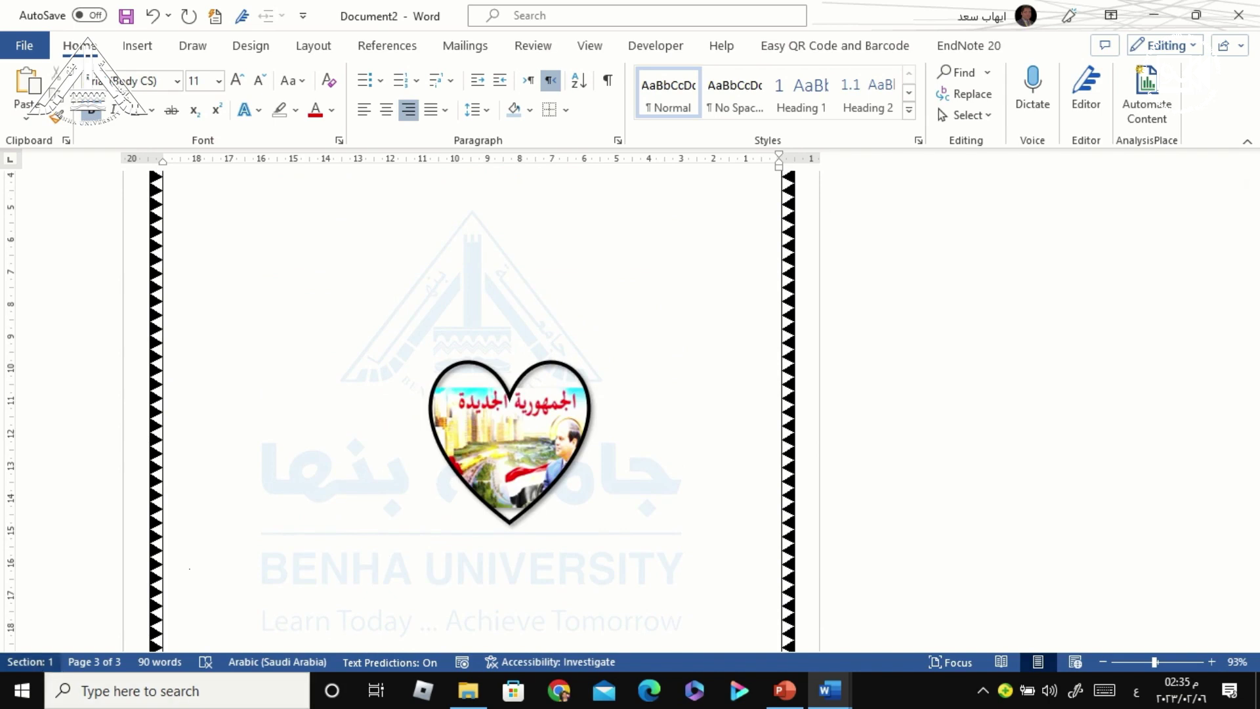
scroll(532, 498, "up", 5)
scroll(521, 496, "up", 6)
scroll(521, 497, "down", 6)
scroll(522, 497, "down", 4)
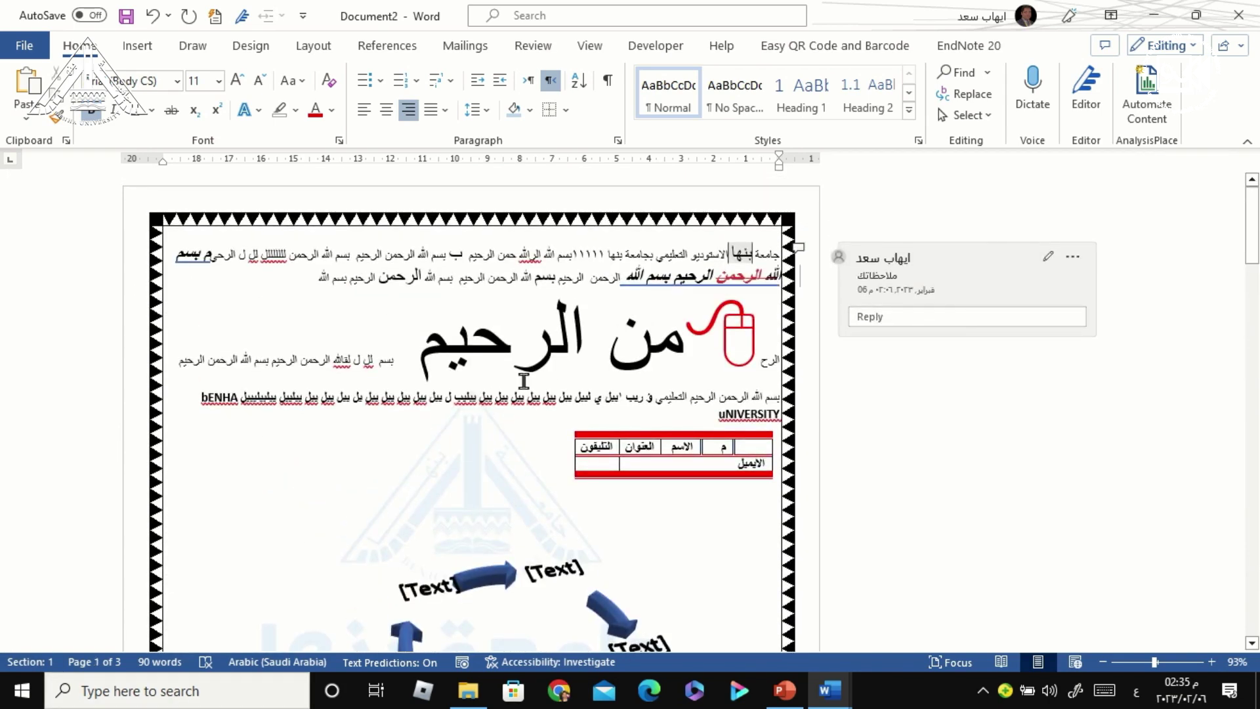
scroll(524, 381, "down", 5)
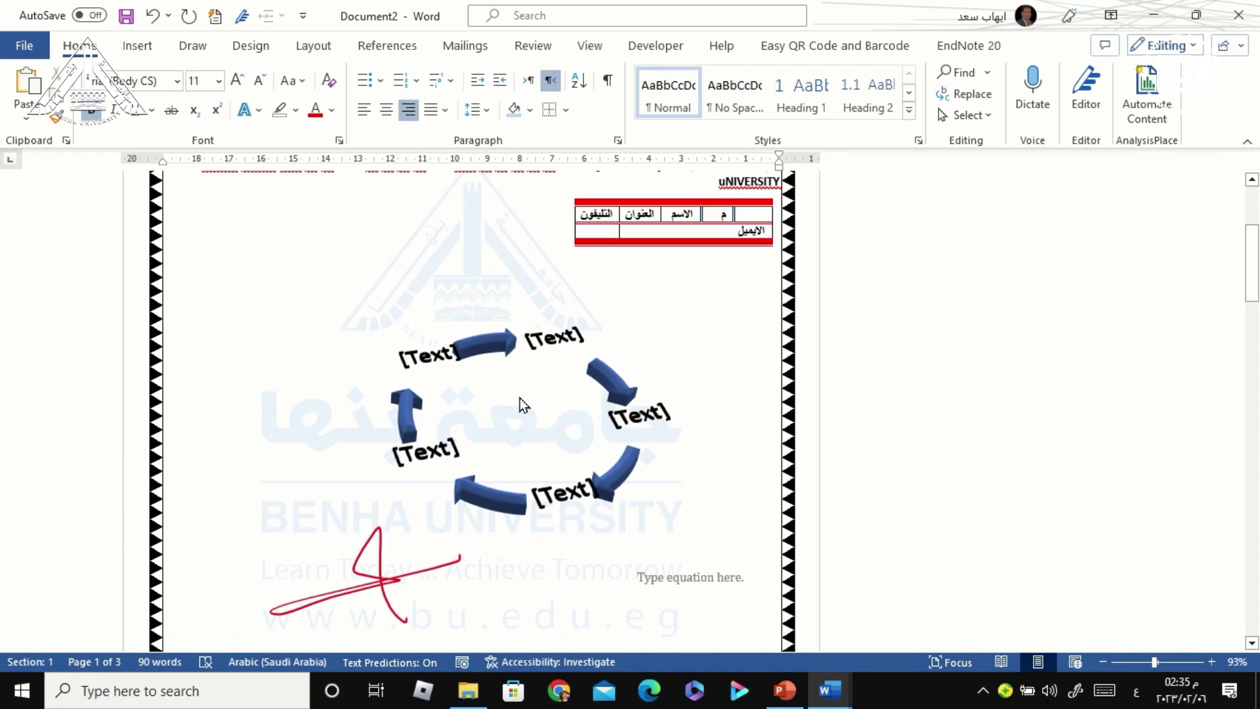
scroll(520, 398, "up", 5)
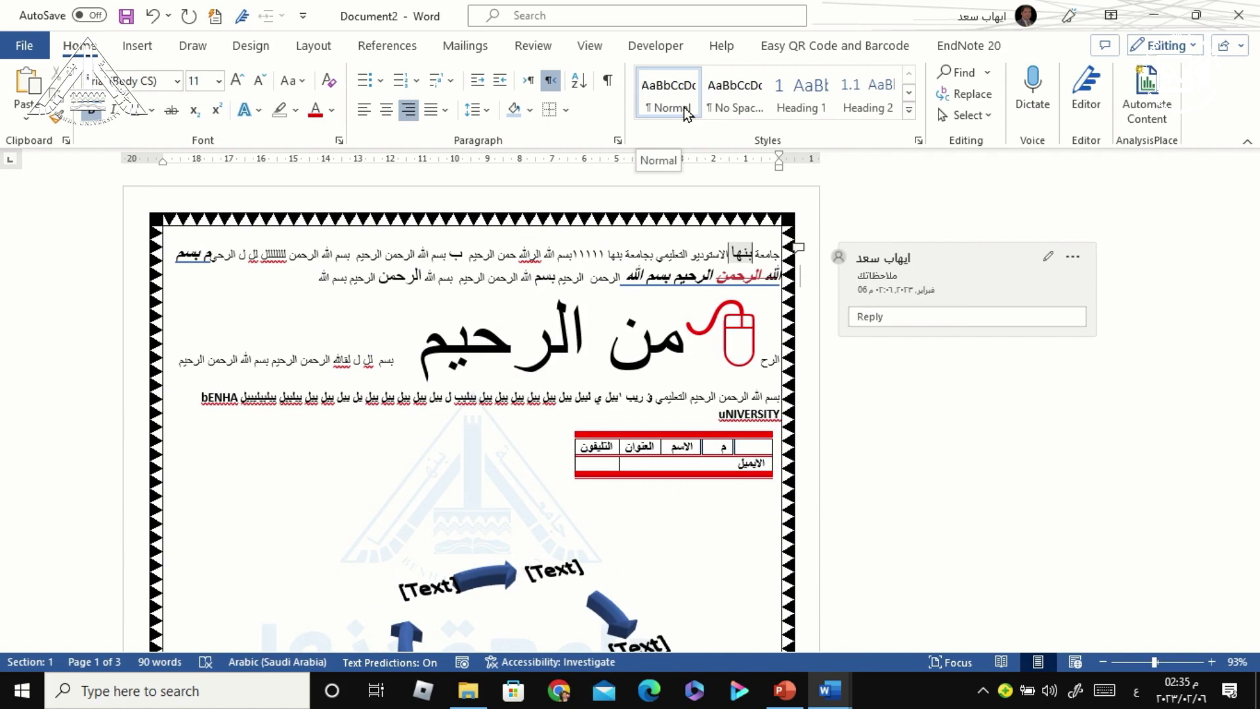
Step: Add a page header and type the title جامعة بنها
left_click(305, 55)
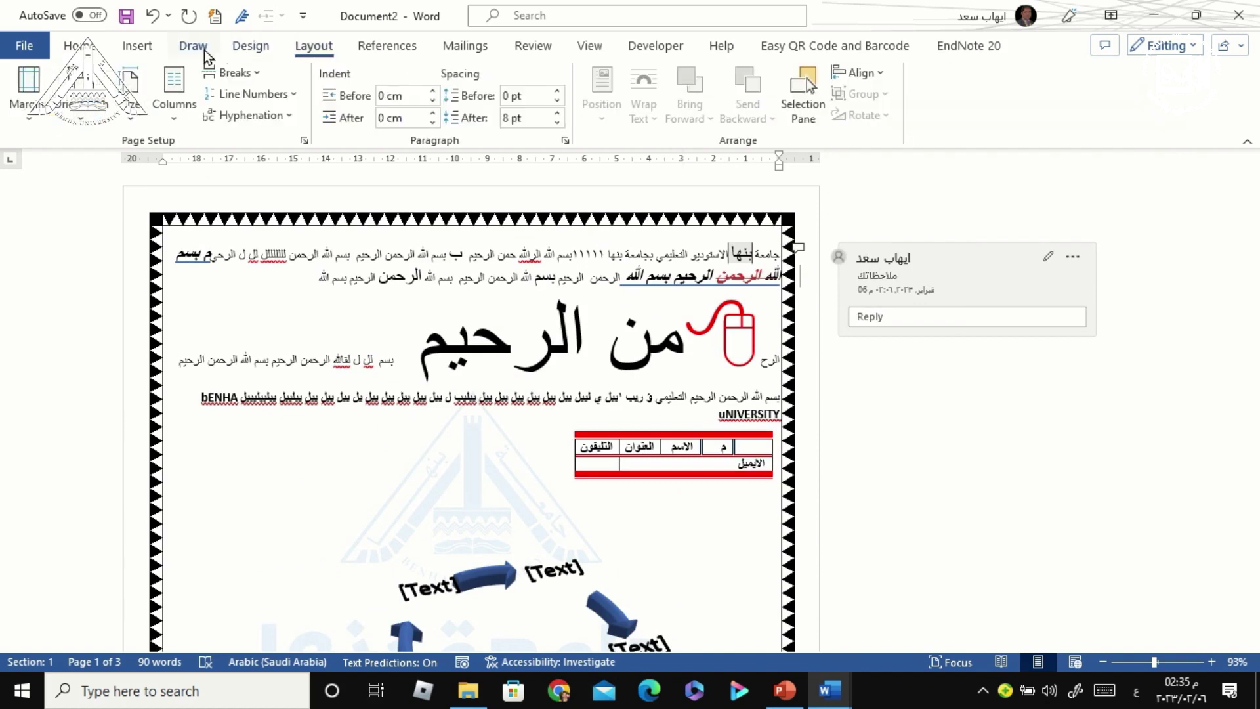
left_click(138, 45)
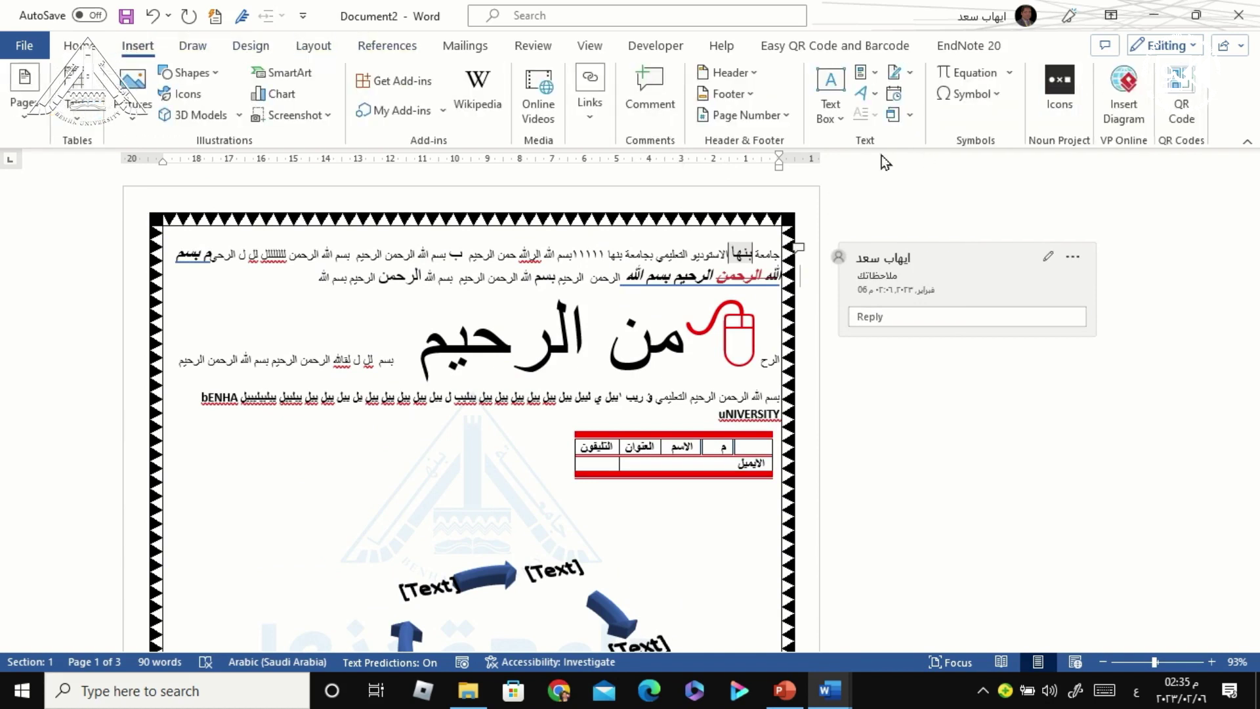
left_click(735, 72)
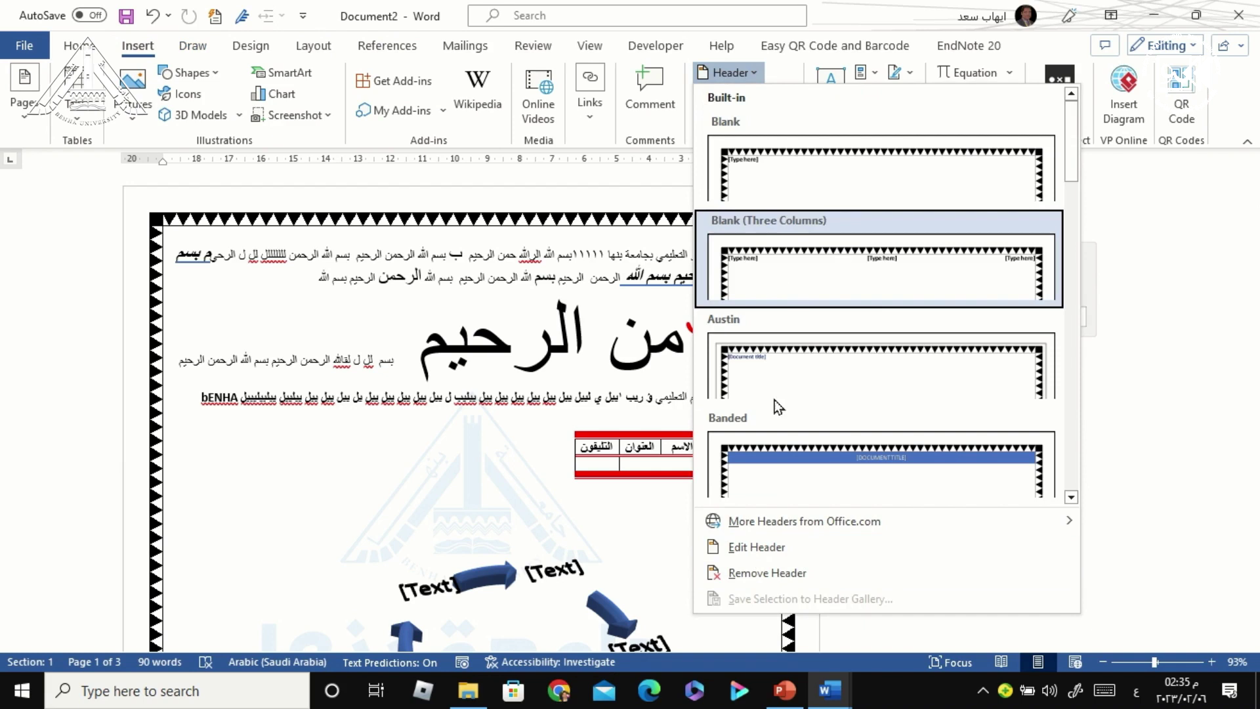
left_click(761, 550)
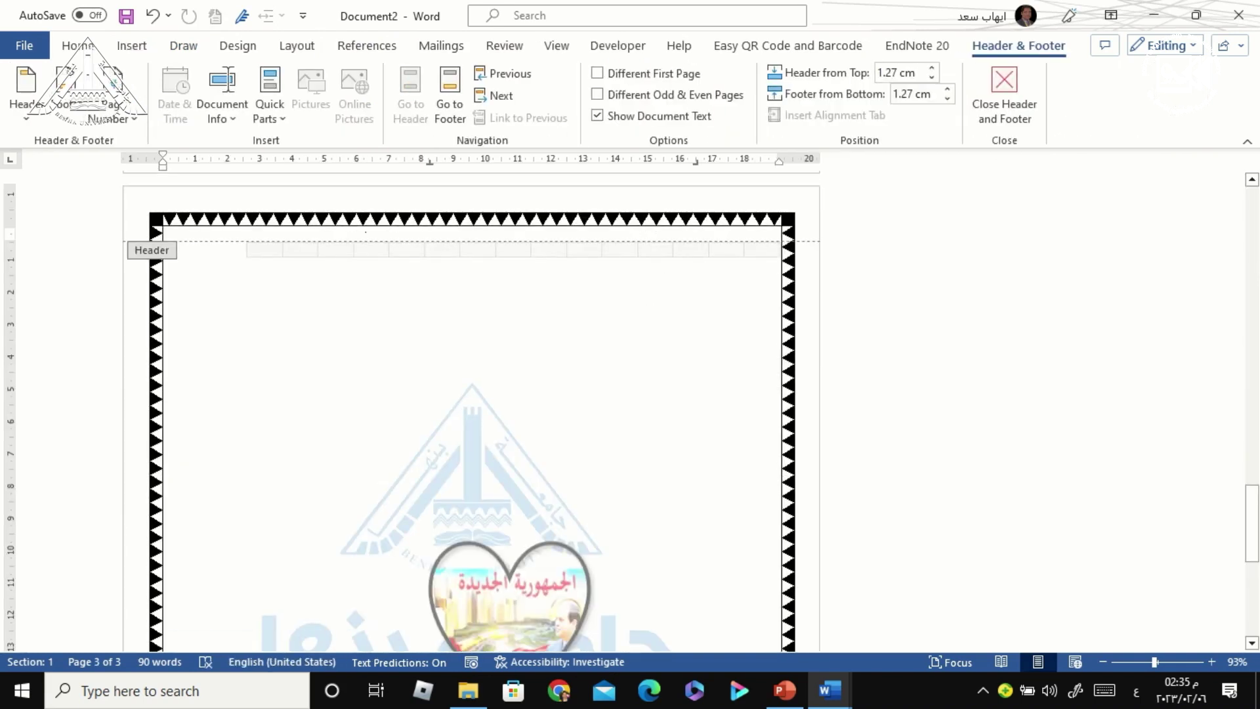
type("جامعة بنها")
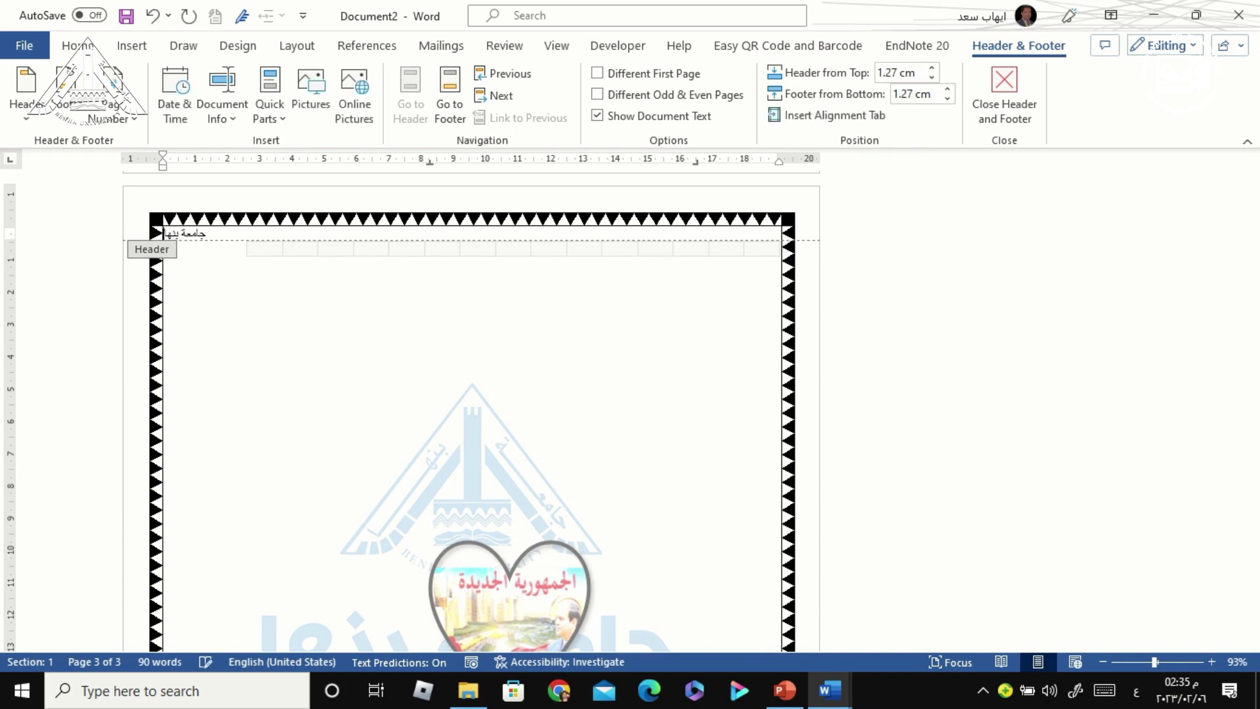
Step: Centre the header text, colour it red and enlarge it to size 20
key("ctrl+a")
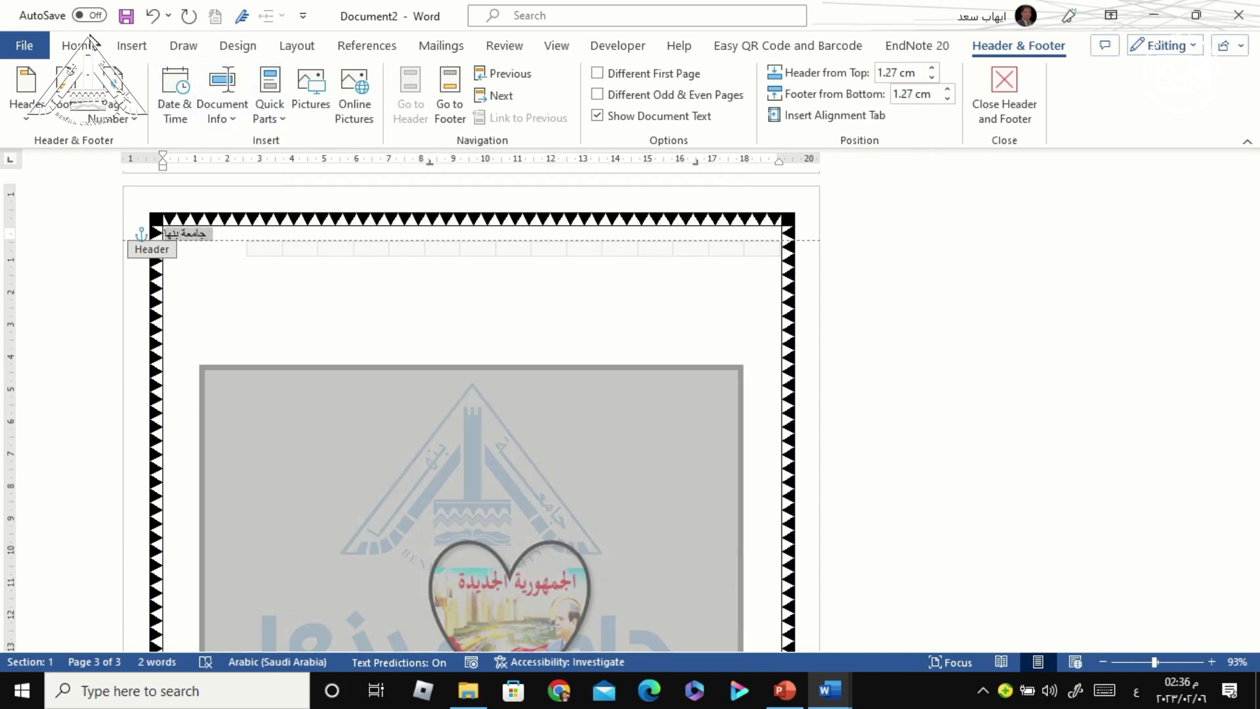
left_click(79, 45)
left_click(386, 109)
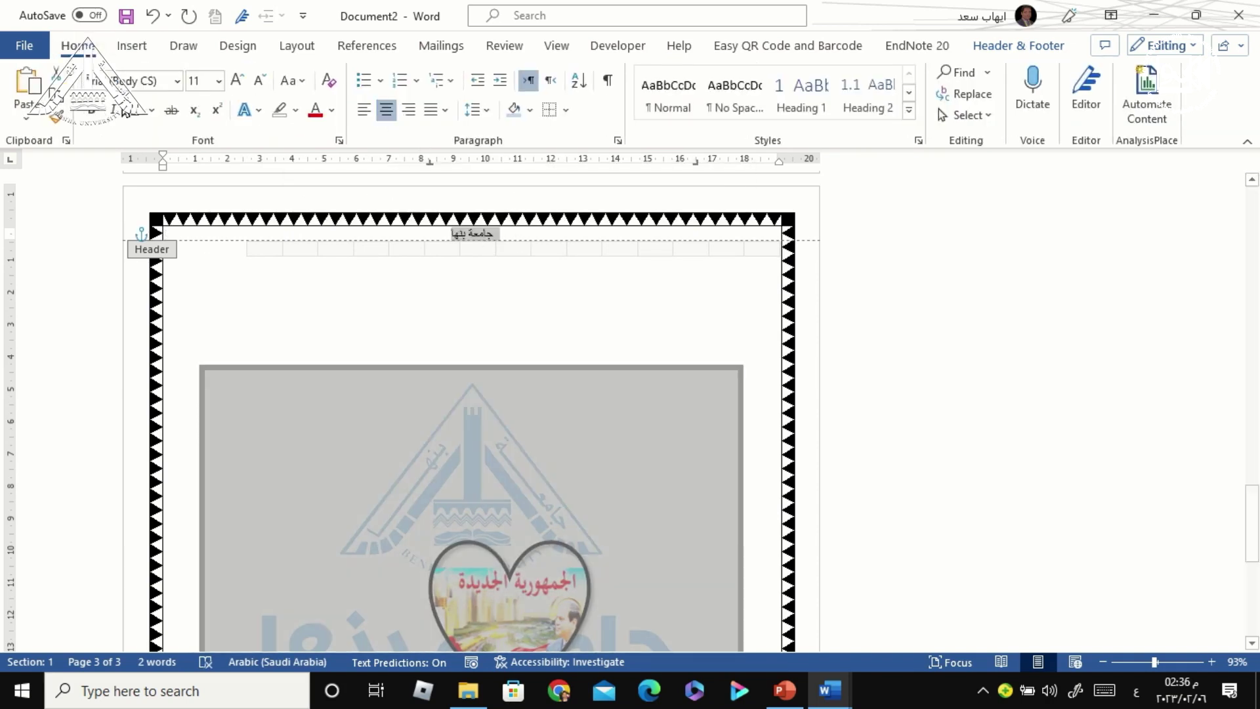
left_click(316, 110)
left_click(236, 80)
left_click(236, 80)
left_click(236, 80)
left_click(235, 80)
left_click(236, 80)
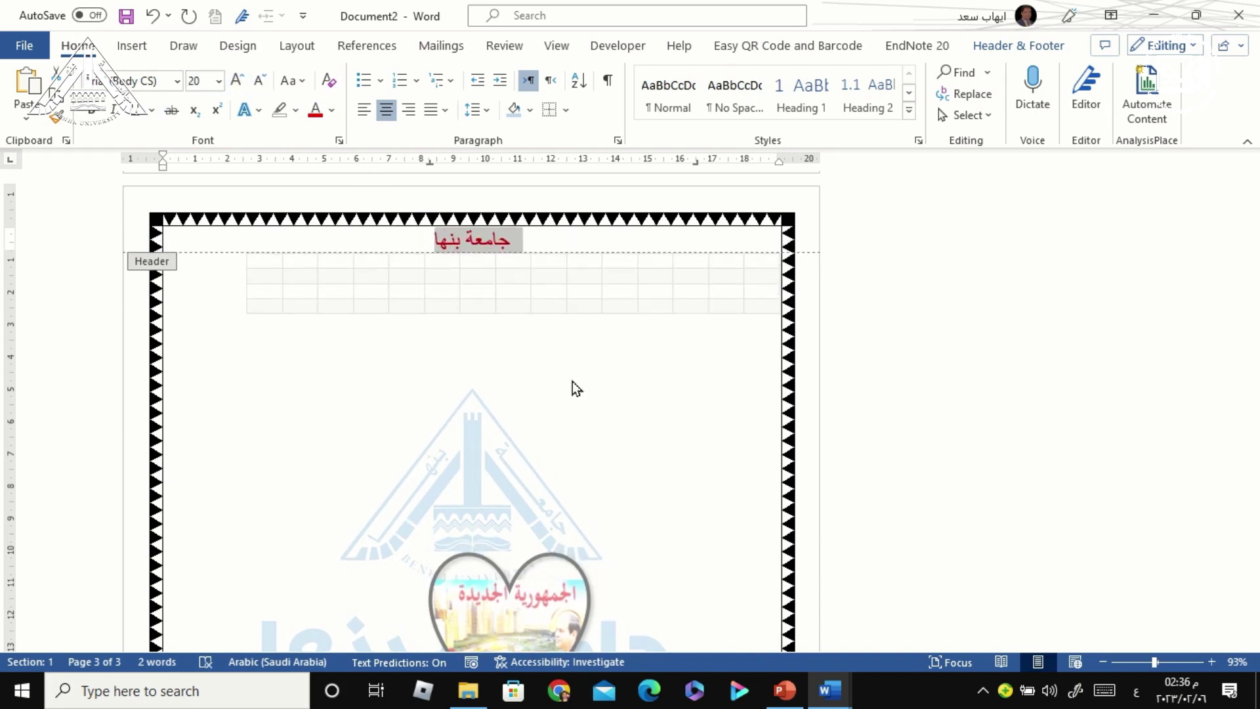
Step: Select the watermark picture on the first page
left_click(661, 472)
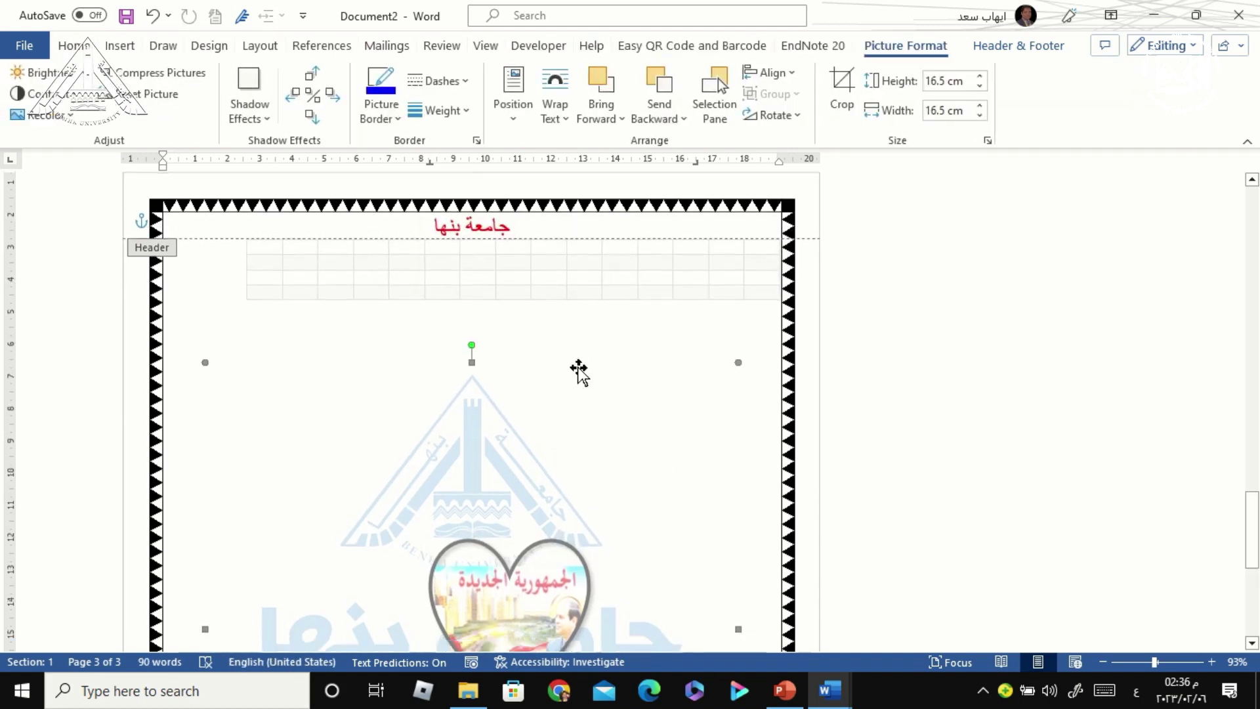
scroll(578, 371, "down", 3)
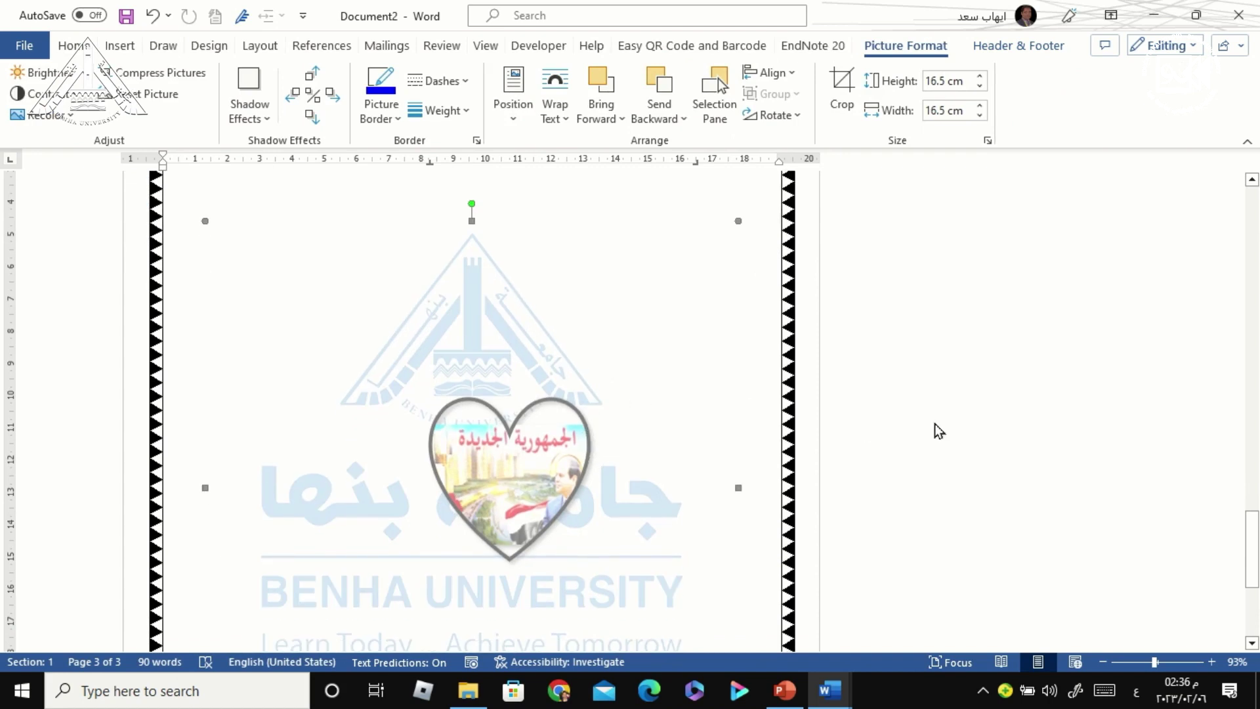
scroll(943, 423, "down", 15)
scroll(795, 417, "down", 5)
scroll(794, 417, "up", 12)
scroll(795, 417, "up", 4)
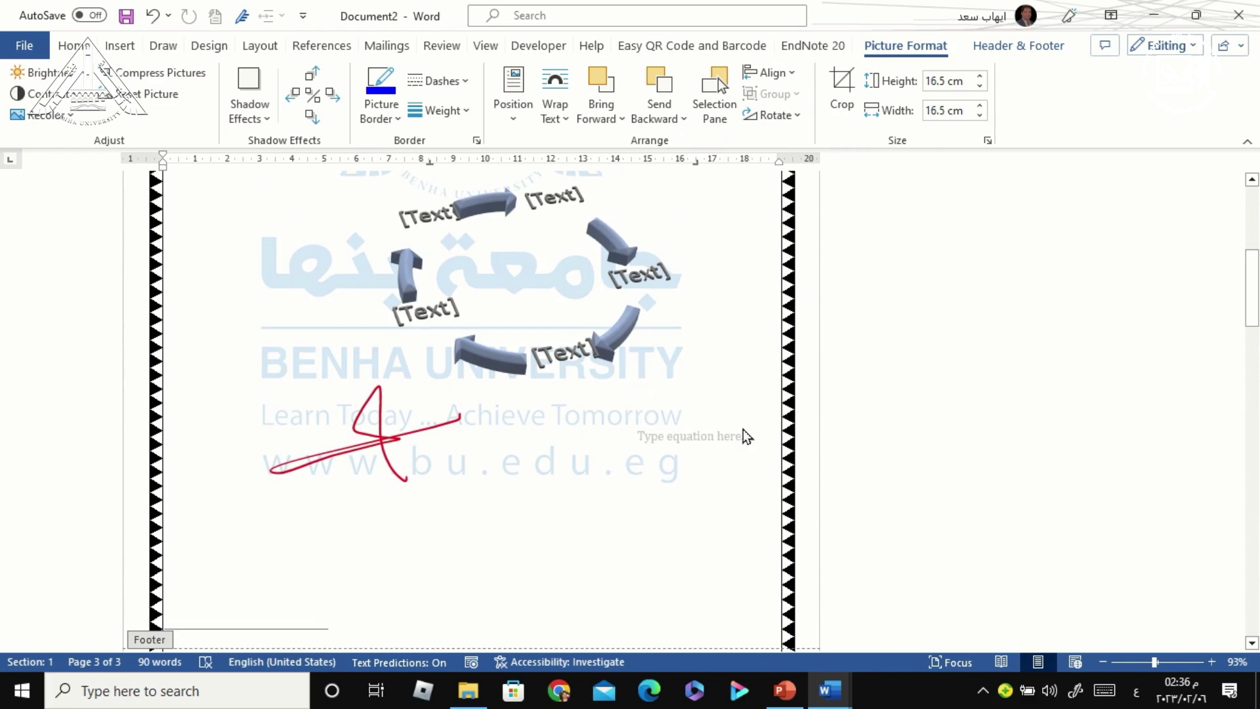
left_click(613, 322)
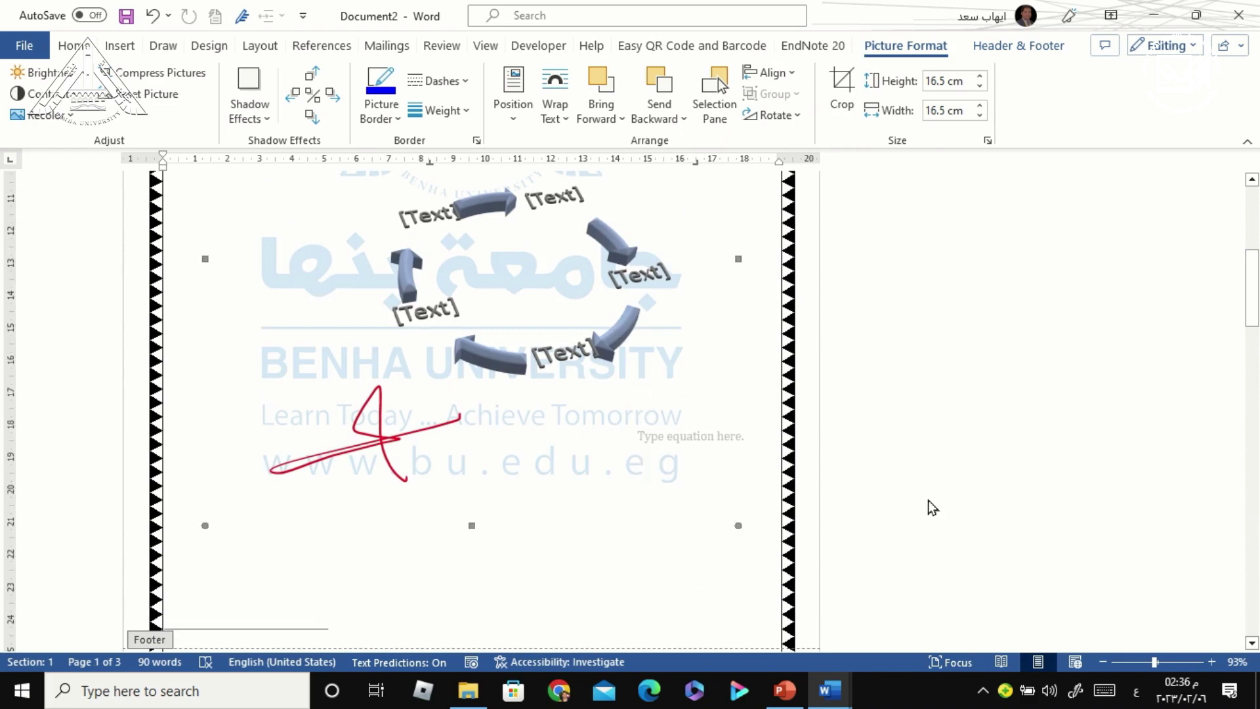
scroll(792, 389, "up", 3)
scroll(793, 389, "up", 2)
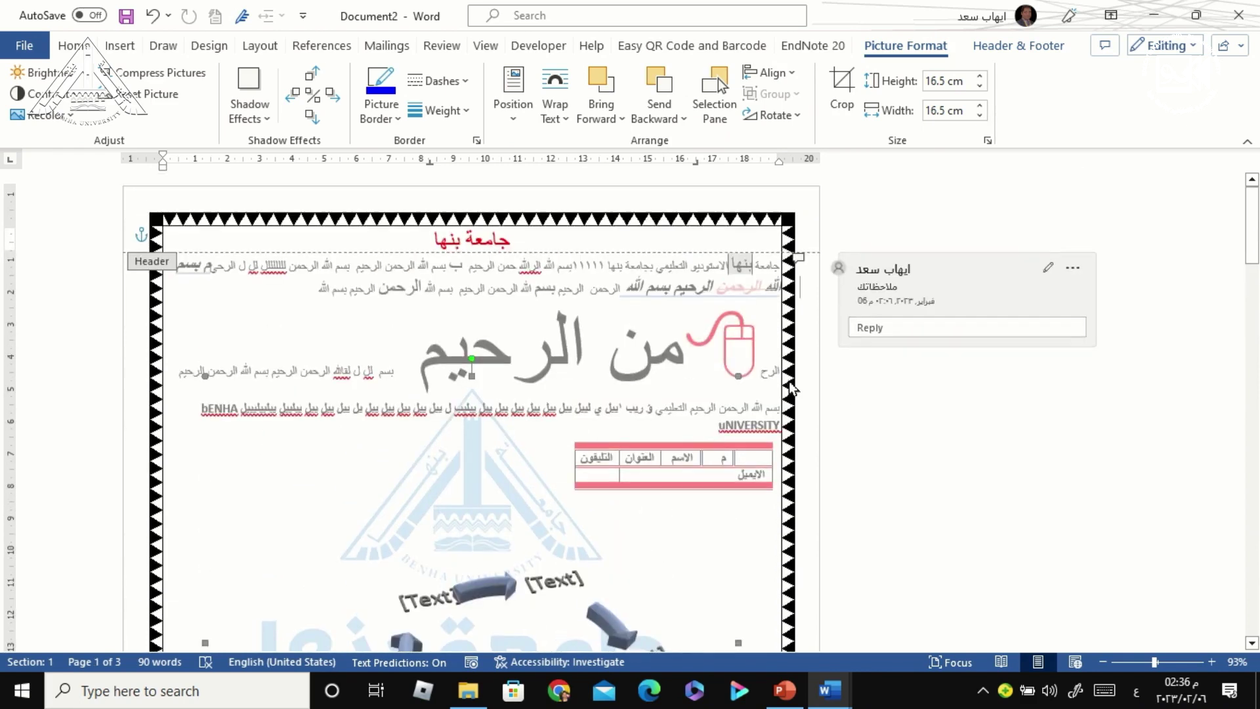
left_click(558, 235)
double_click(484, 276)
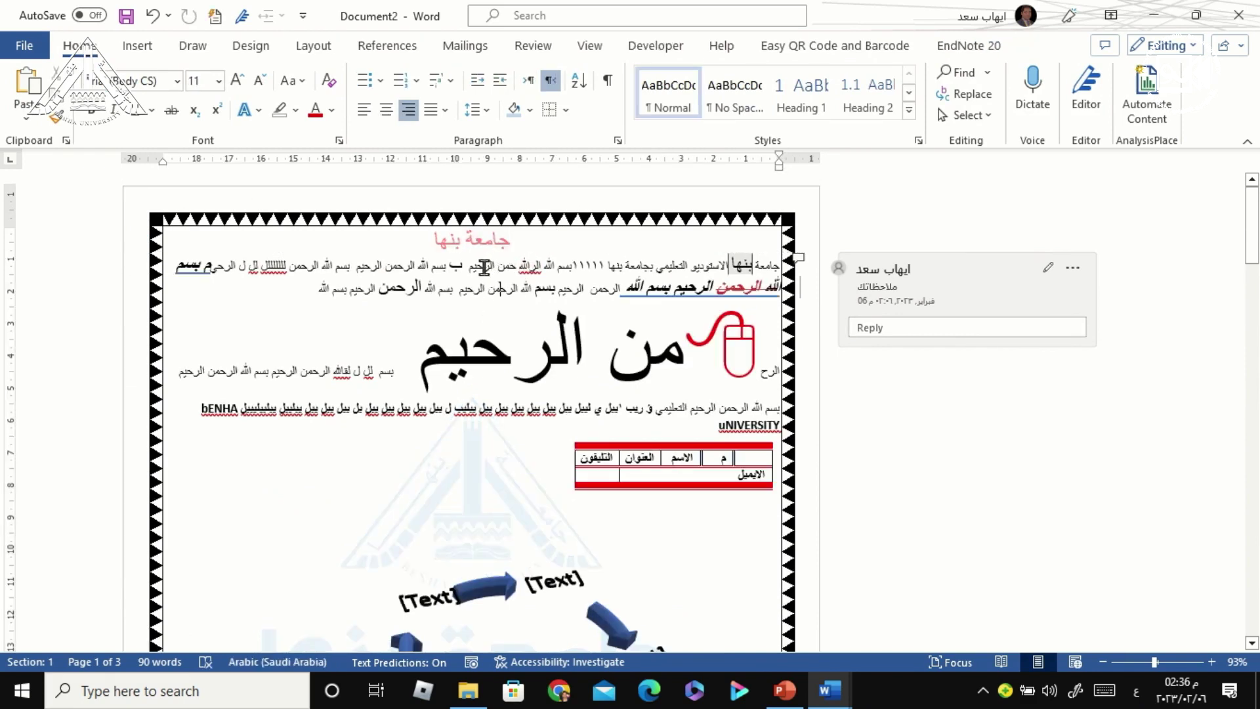
left_click(496, 265)
scroll(484, 269, "down", 4)
scroll(499, 394, "down", 5)
scroll(506, 466, "down", 5)
scroll(519, 368, "down", 1)
scroll(522, 338, "down", 5)
scroll(509, 355, "down", 4)
scroll(518, 383, "down", 2)
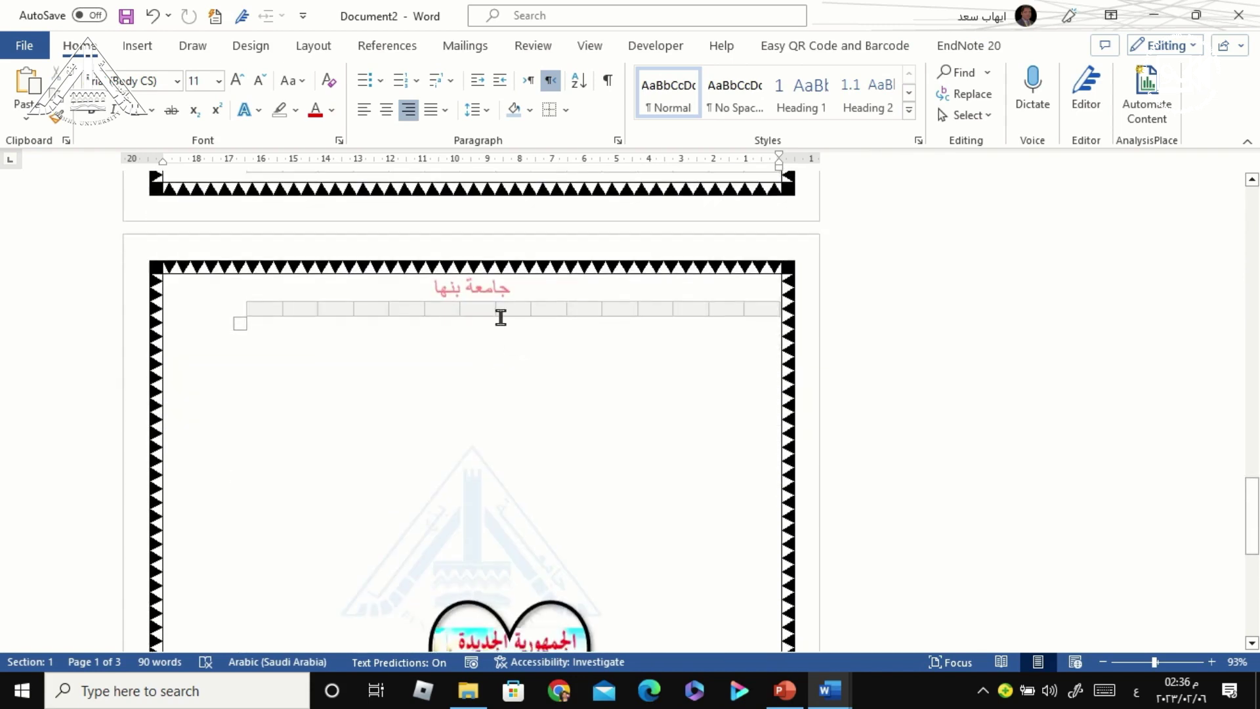
scroll(501, 315, "down", 5)
scroll(501, 355, "down", 3)
scroll(525, 394, "up", 6)
scroll(500, 308, "up", 1)
scroll(501, 284, "up", 2)
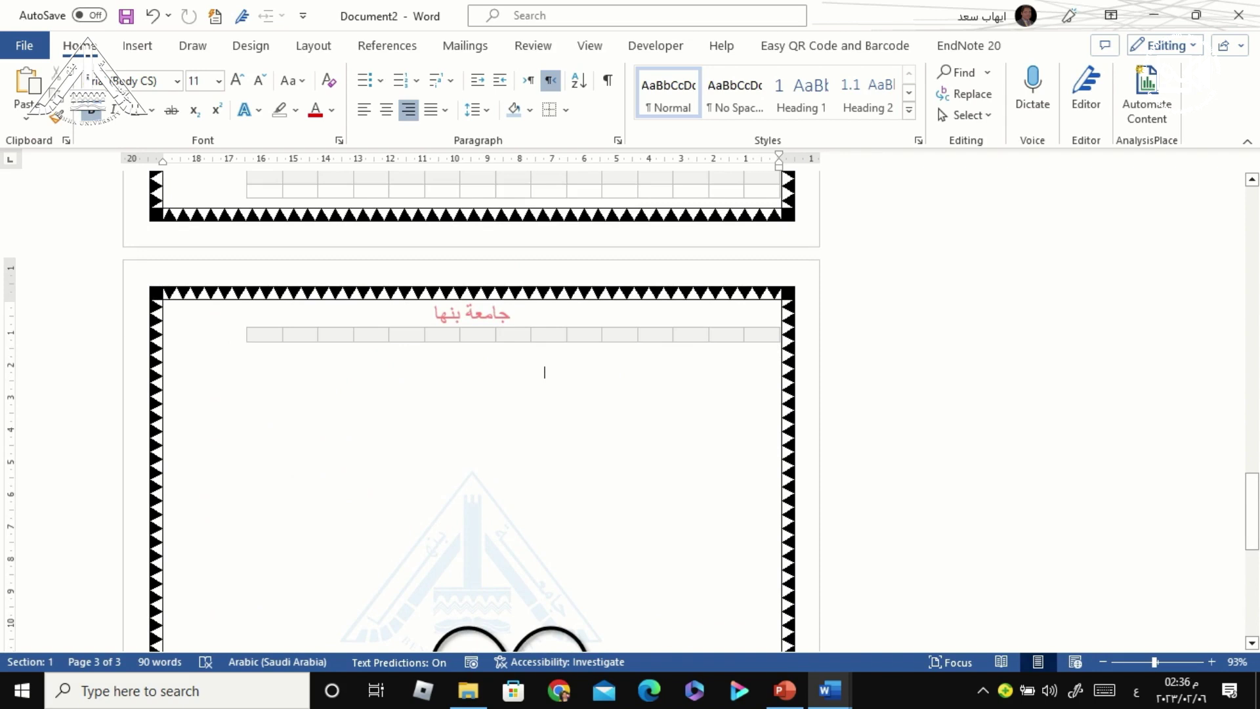
scroll(780, 548, "down", 3)
scroll(780, 591, "up", 7)
scroll(780, 643, "down", 1)
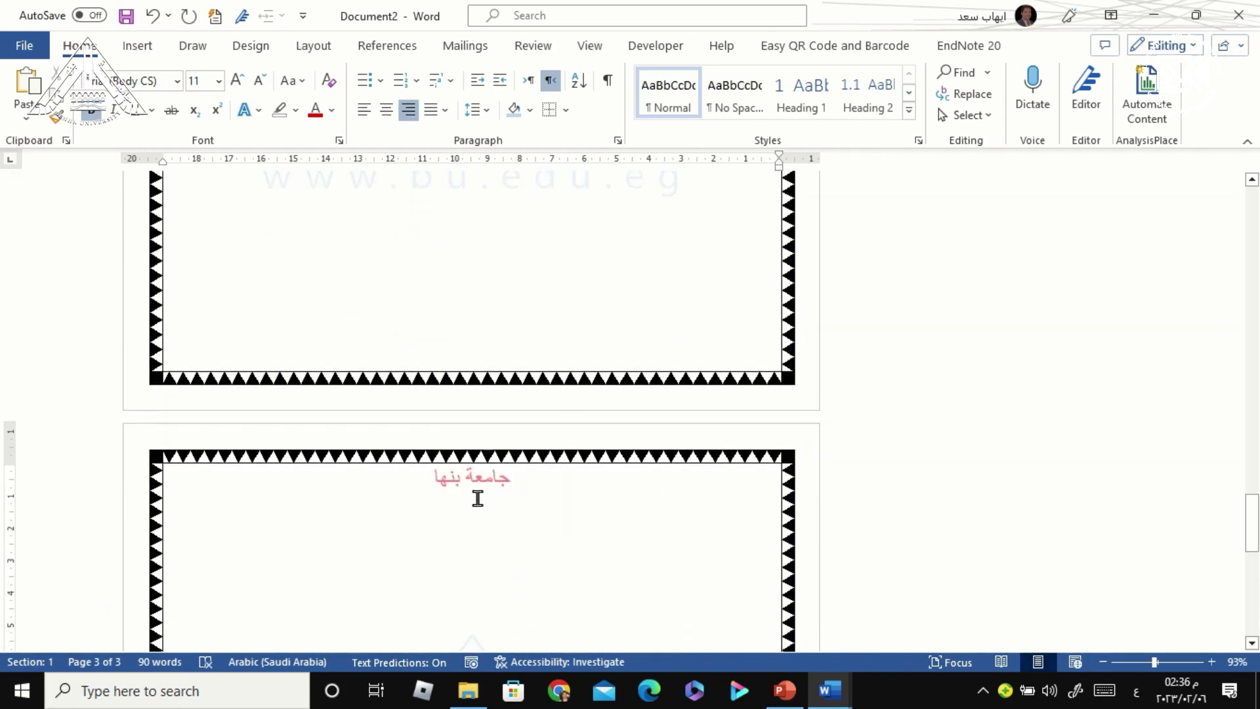
scroll(489, 515, "down", 1)
scroll(502, 509, "down", 7)
scroll(519, 426, "up", 1)
scroll(528, 295, "up", 2)
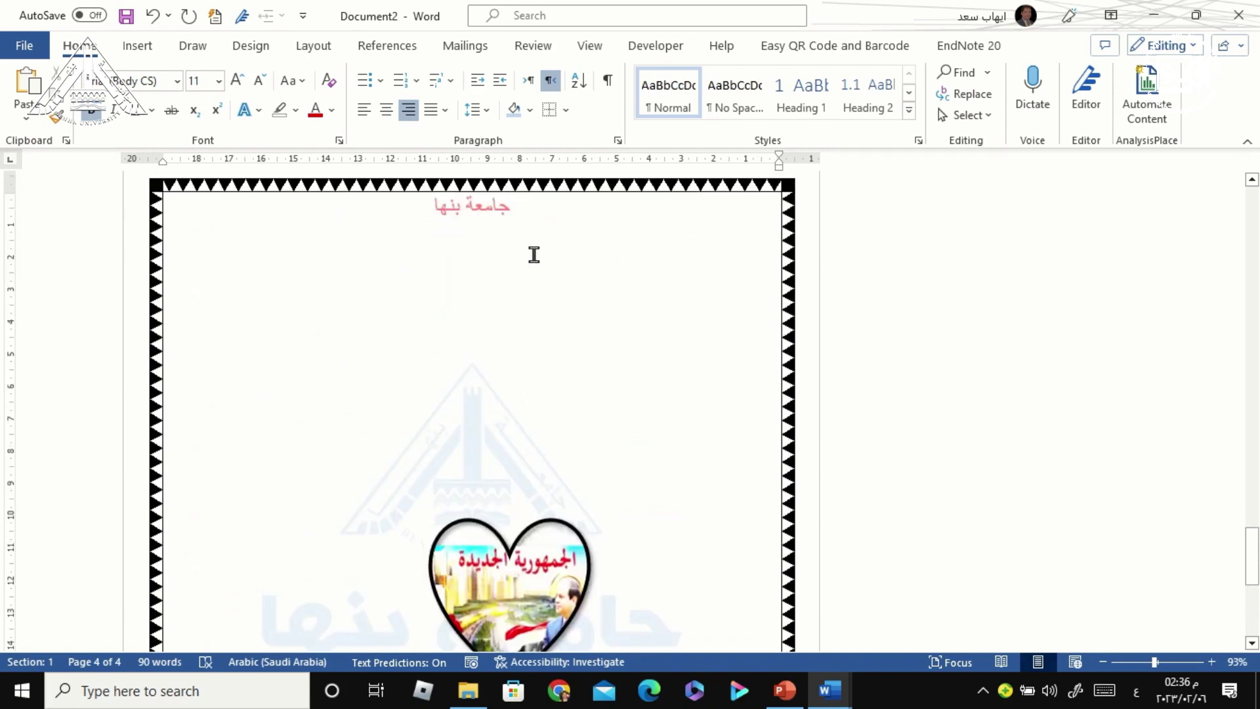
scroll(512, 282, "up", 4)
scroll(505, 322, "up", 5)
scroll(510, 335, "up", 1)
scroll(511, 338, "up", 10)
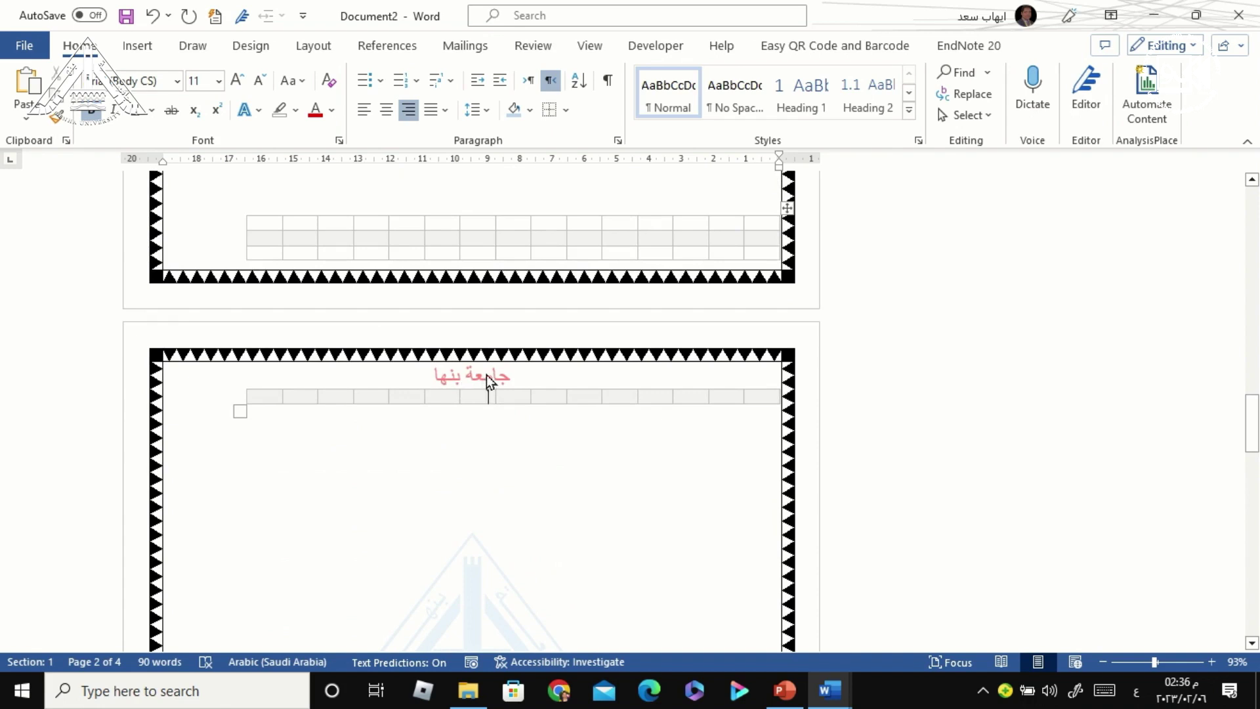
double_click(486, 376)
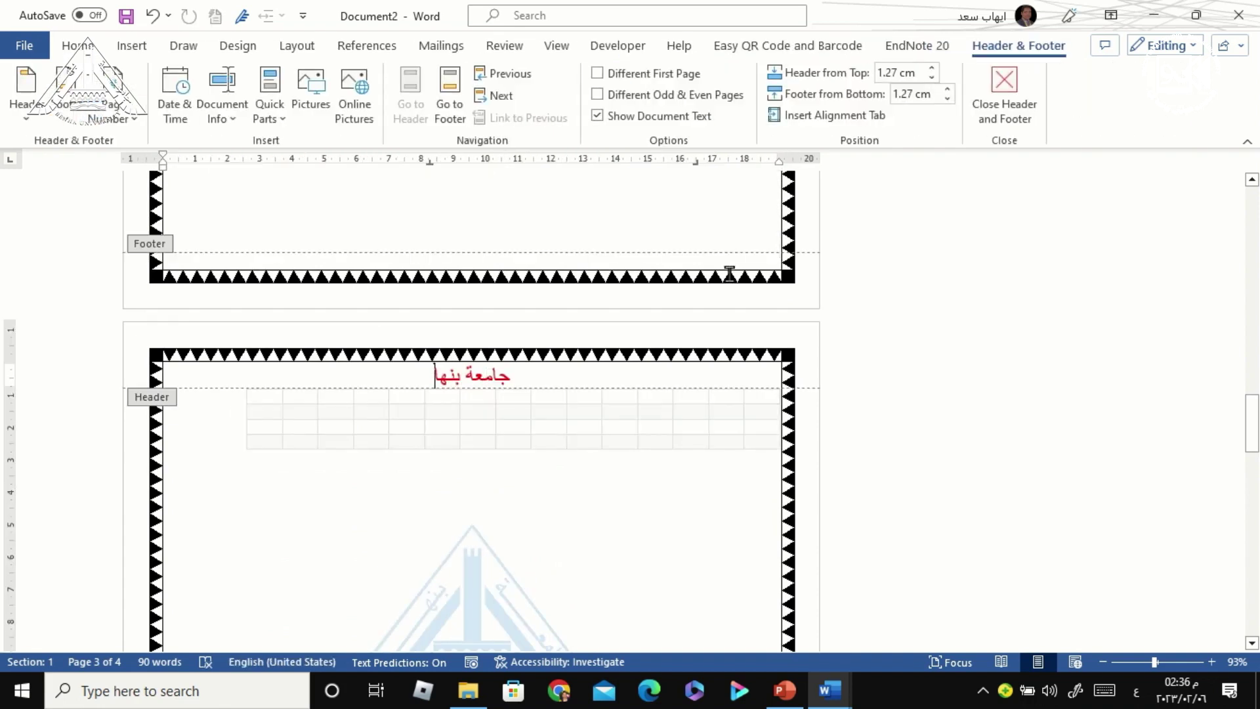
left_click(1004, 92)
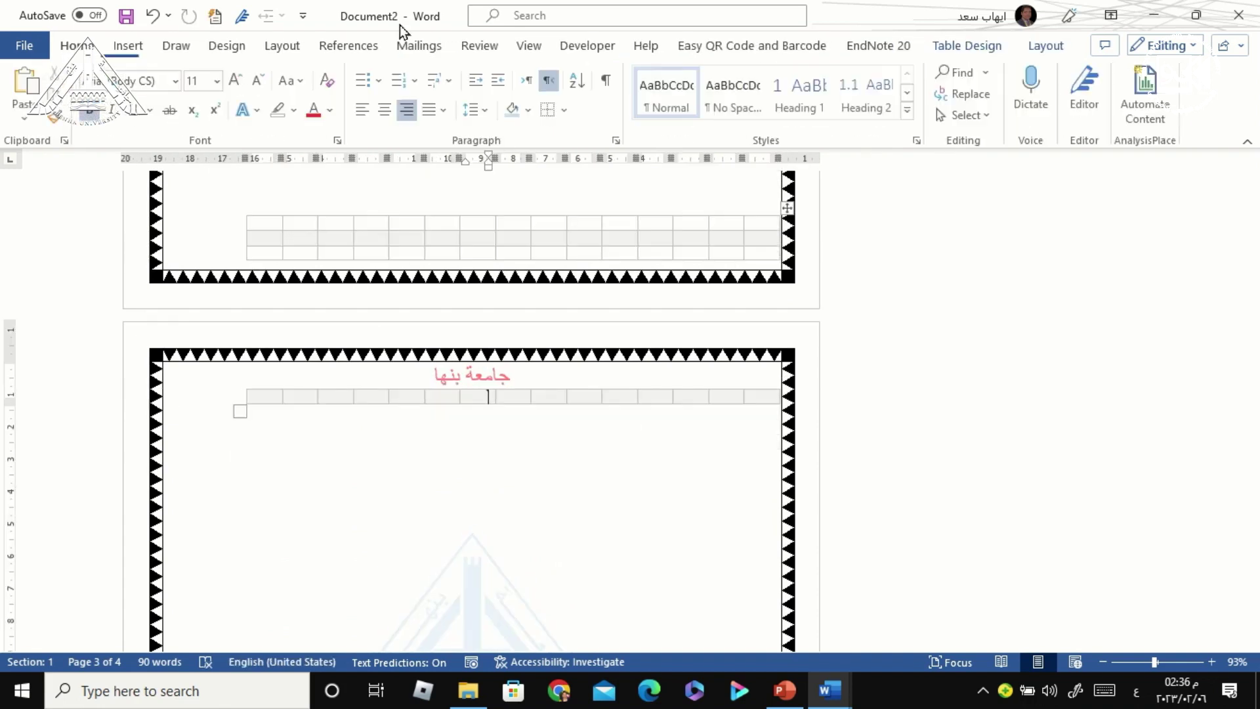
left_click(128, 46)
left_click(762, 82)
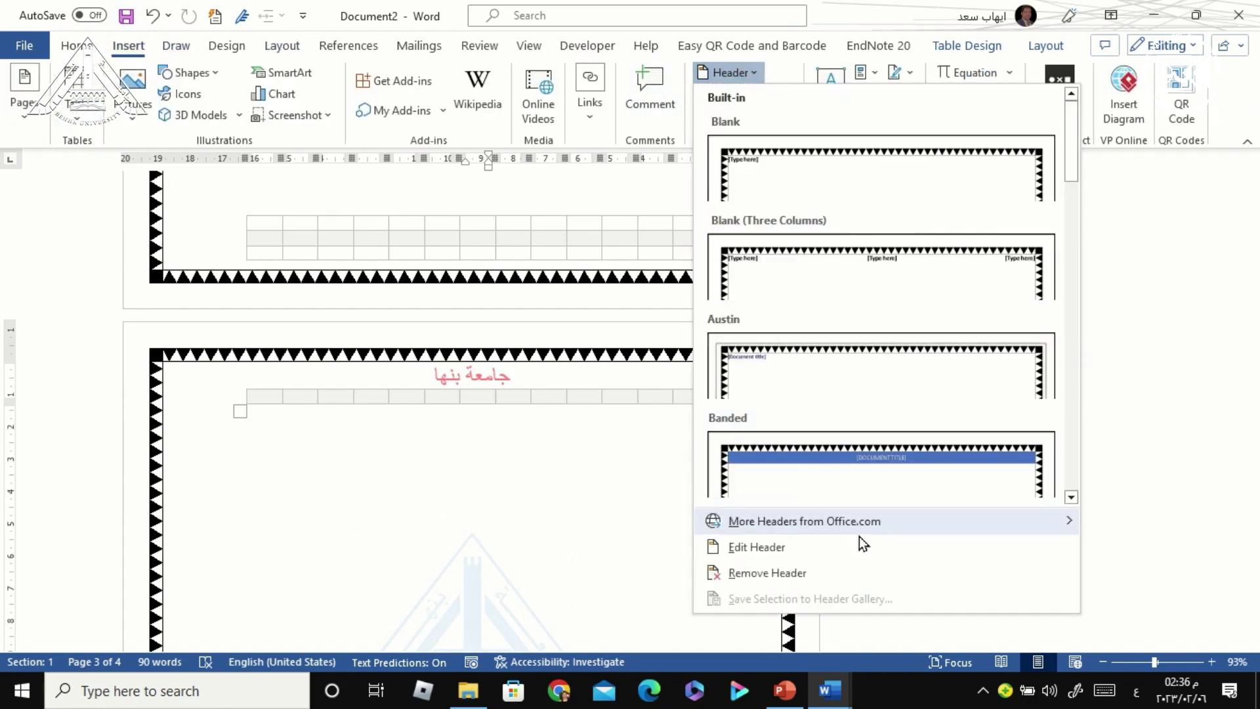
left_click(778, 547)
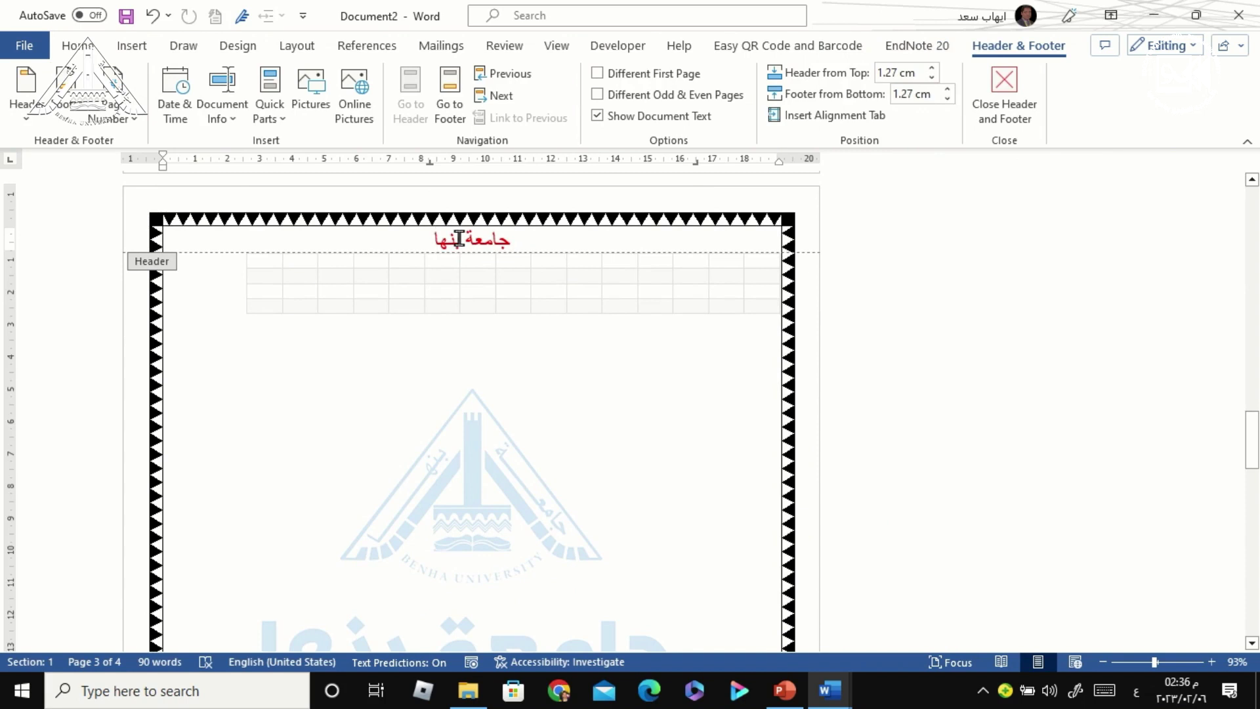
scroll(394, 315, "down", 4)
scroll(417, 360, "down", 6)
scroll(172, 378, "down", 2)
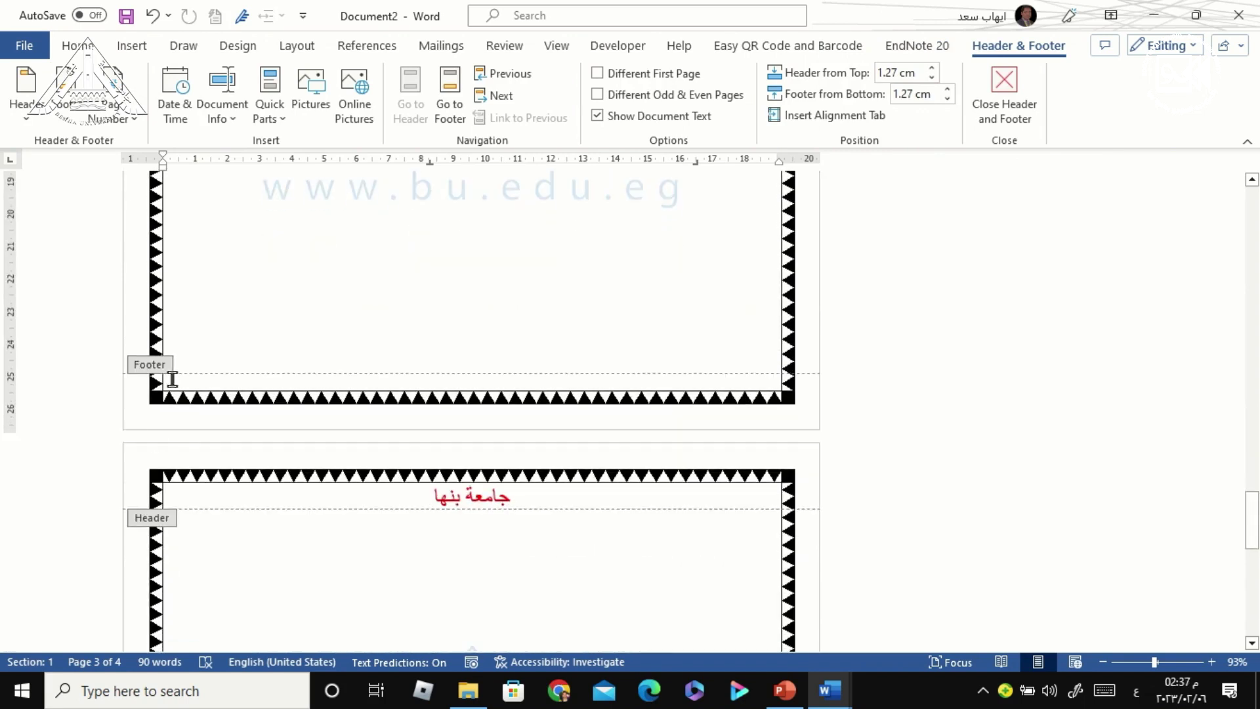
left_click(266, 378)
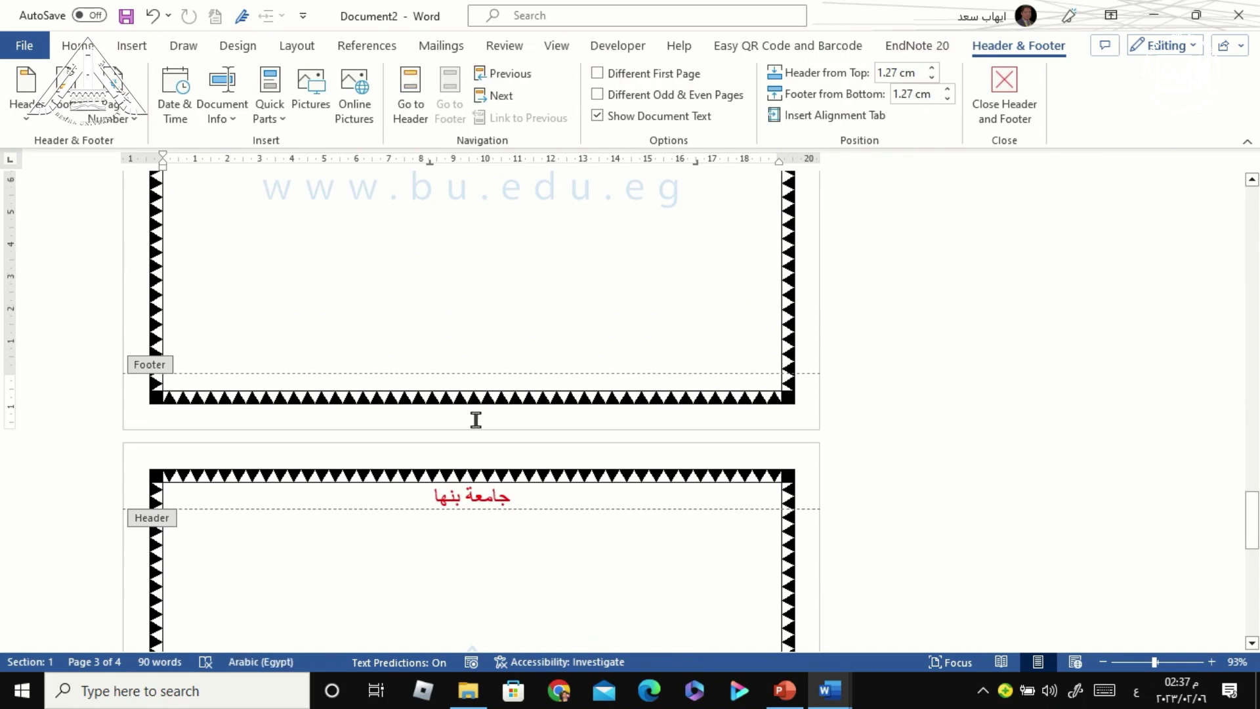
scroll(474, 418, "up", 4)
scroll(474, 420, "up", 4)
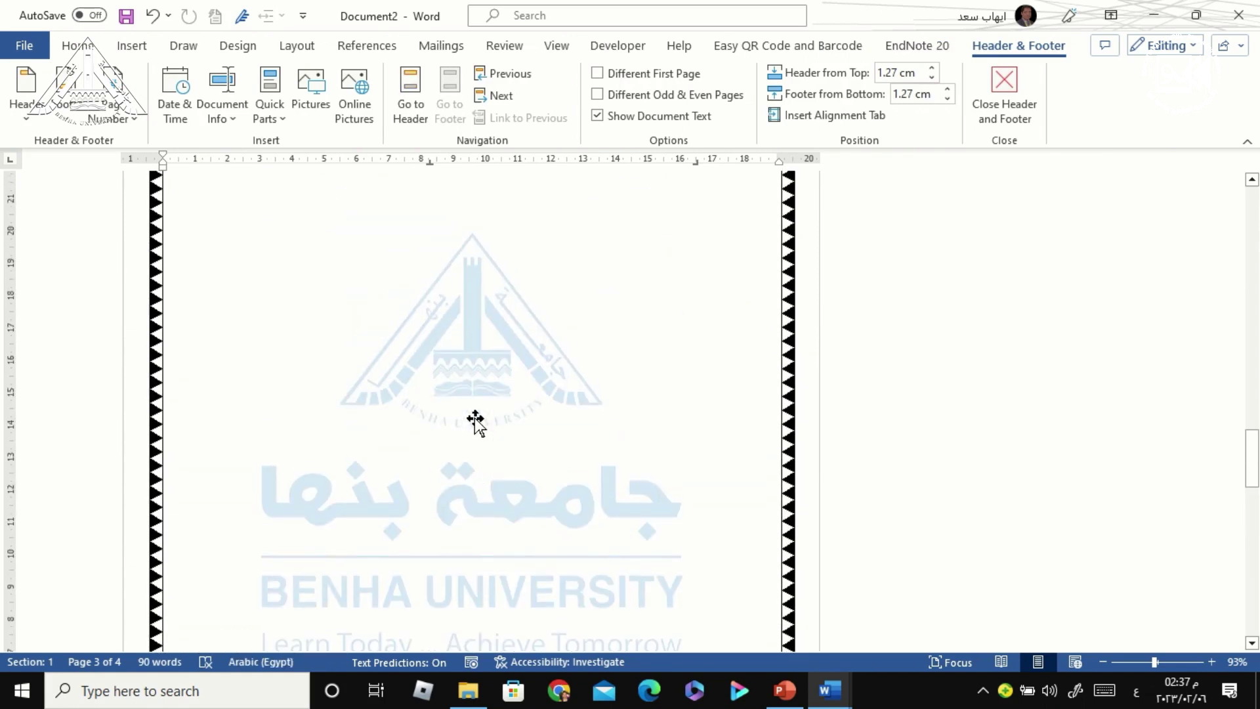
scroll(475, 421, "down", 10)
scroll(475, 420, "up", 3)
scroll(475, 420, "up", 3)
scroll(476, 420, "up", 4)
scroll(474, 417, "down", 10)
scroll(474, 418, "up", 3)
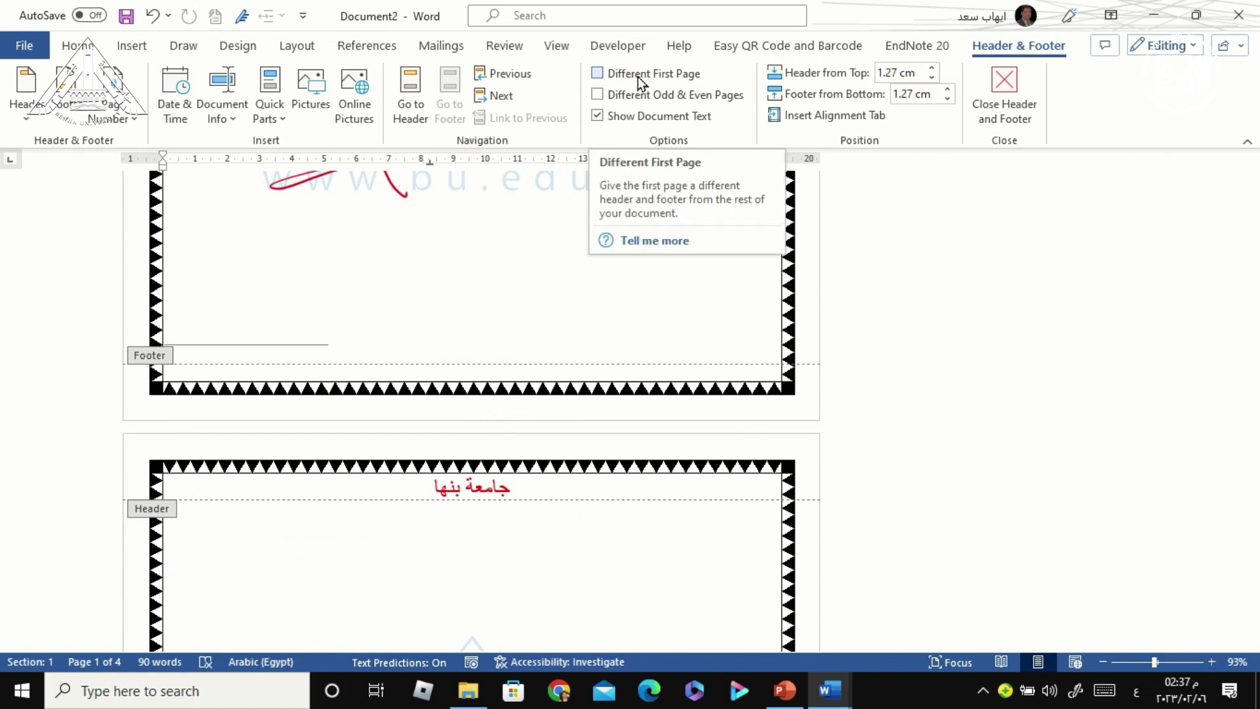
Step: Give the first page its own header and footer with Different First Page
scroll(641, 76, "up", 4)
scroll(669, 90, "up", 1)
scroll(681, 53, "down", 3)
left_click(1023, 46)
left_click(647, 78)
Step: Type لا in the first page's header and review the following pages
left_click_drag(1256, 504, 1232, 179)
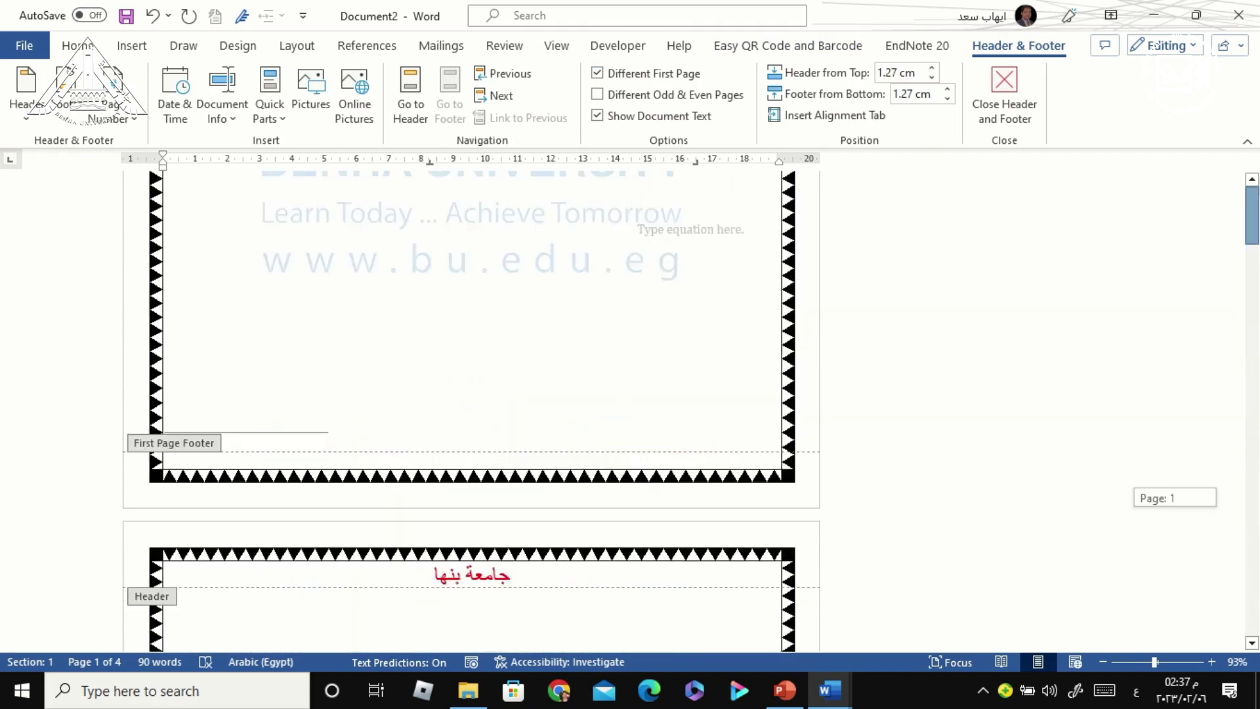
left_click(166, 234)
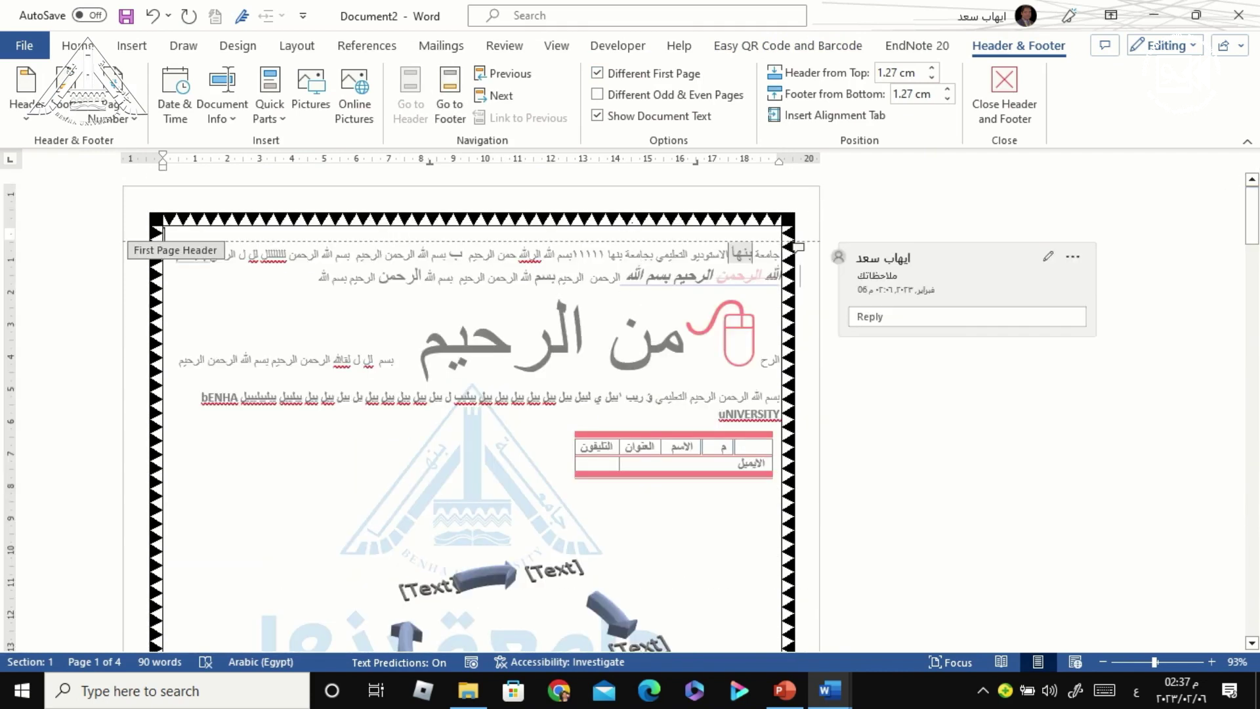
type("لل")
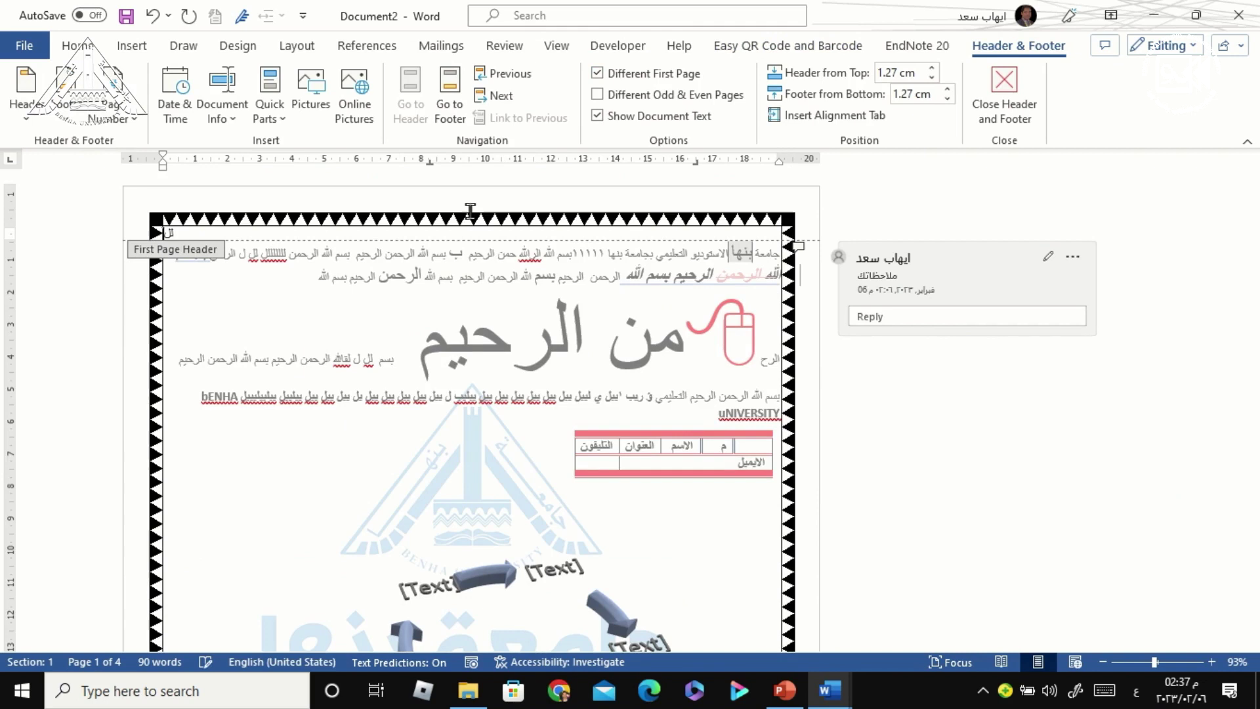
type("ا")
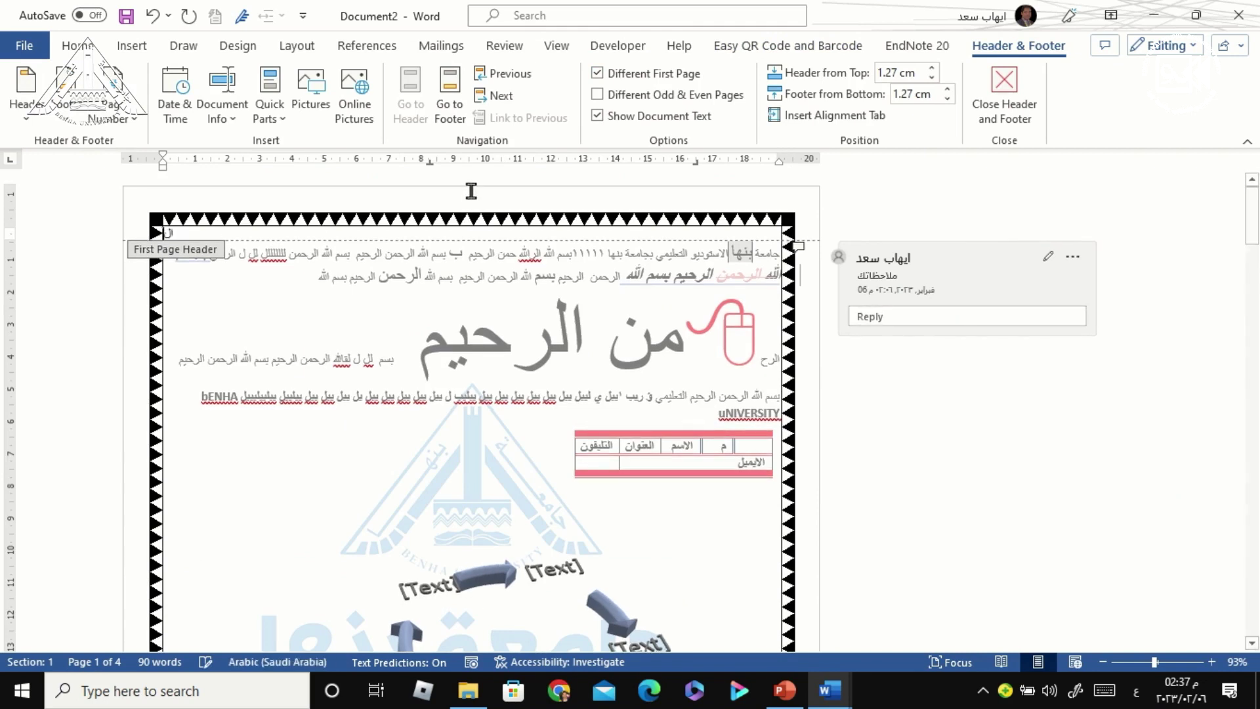
scroll(514, 315, "down", 5)
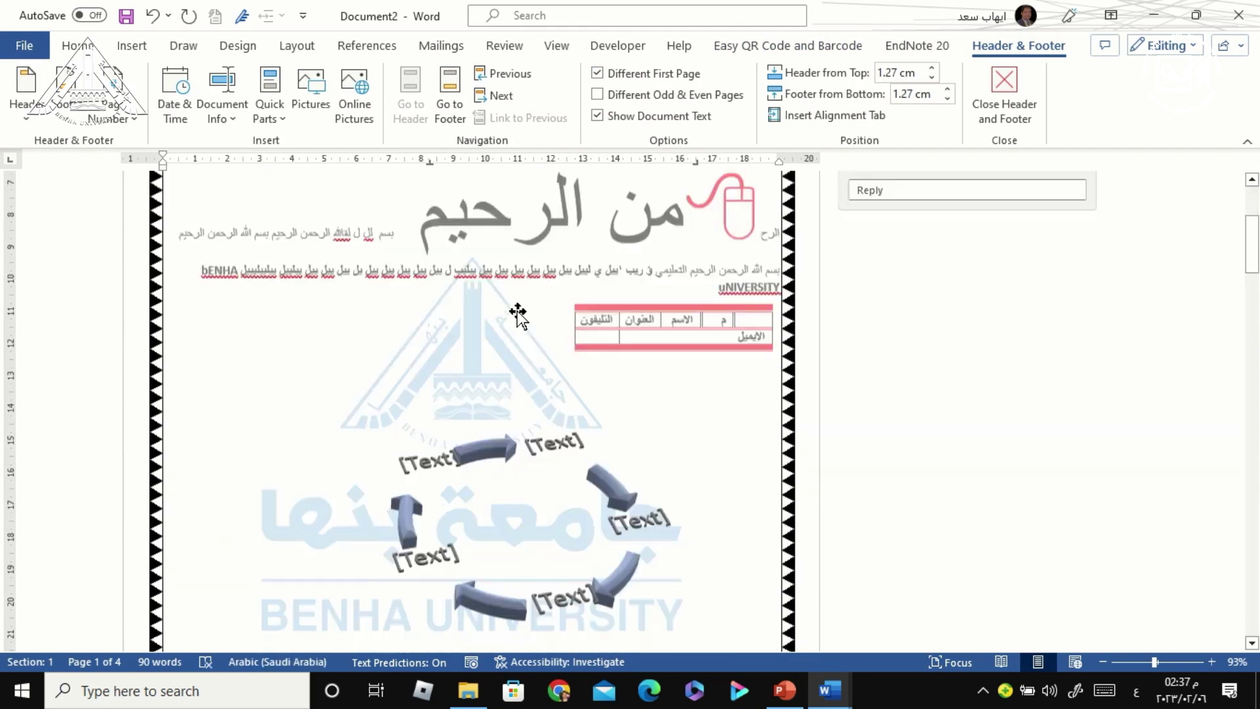
scroll(504, 447, "down", 5)
scroll(504, 446, "down", 4)
scroll(512, 453, "down", 1)
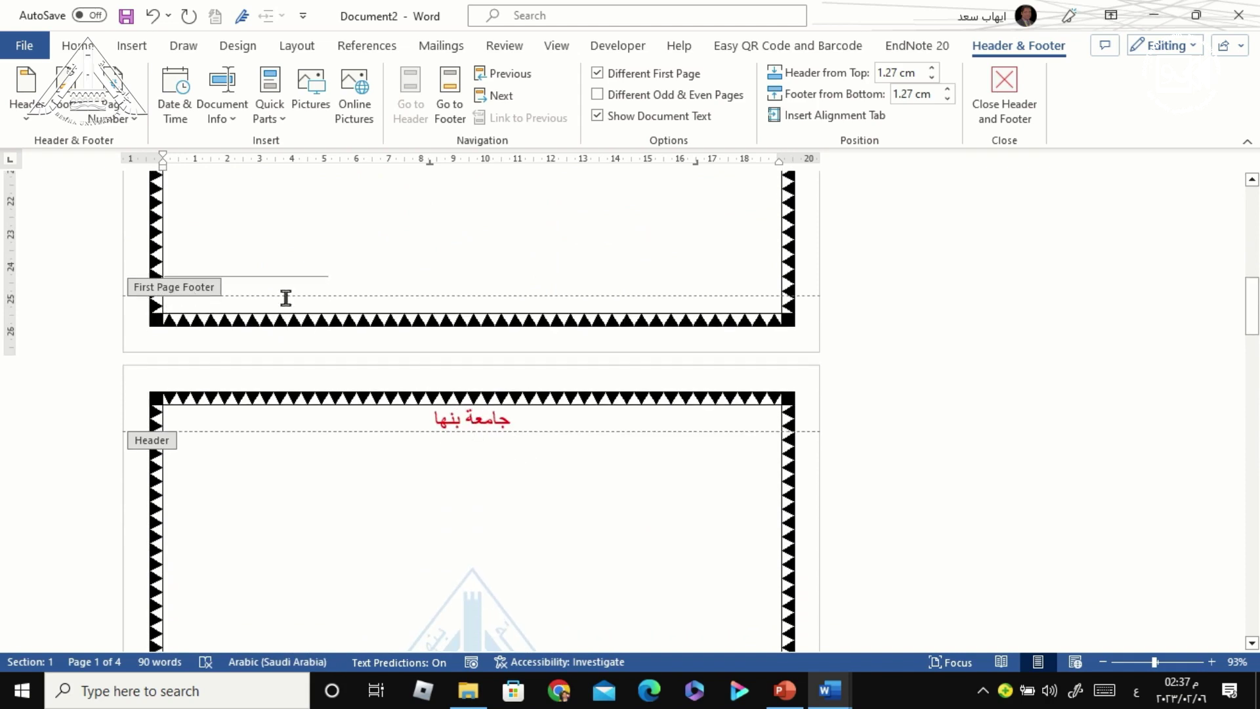
scroll(289, 301, "up", 5)
scroll(289, 301, "up", 5)
scroll(289, 301, "up", 4)
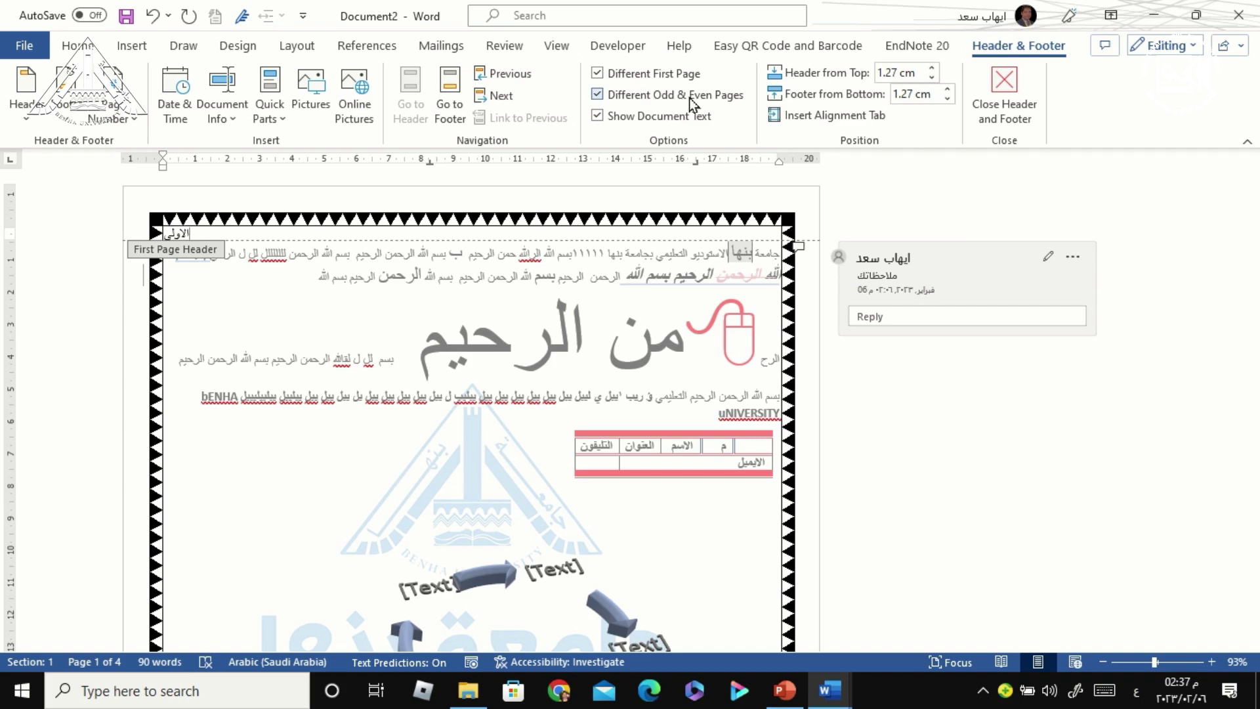
Step: Type the chapter title الفصل الاول into the page 2 even-page header
scroll(493, 202, "down", 1)
scroll(343, 285, "down", 6)
scroll(399, 315, "down", 4)
scroll(397, 306, "down", 1)
scroll(237, 364, "down", 1)
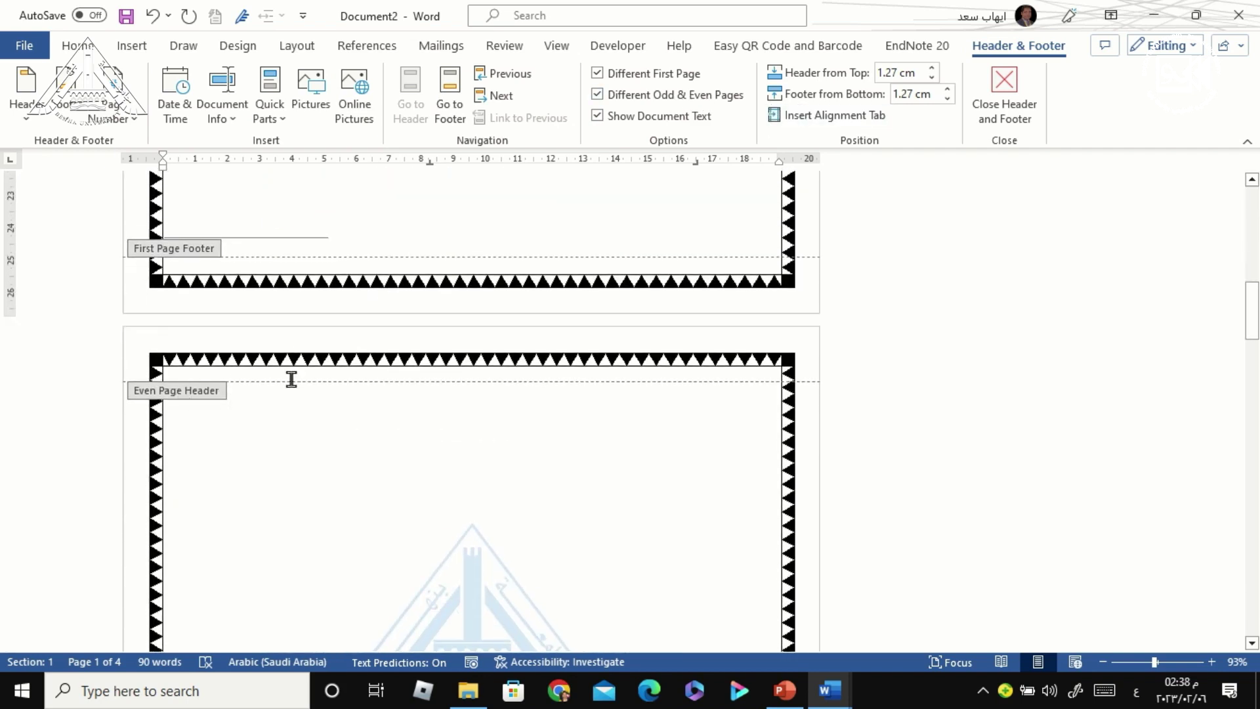
left_click(165, 373)
type("ا")
key("BackSpace")
key("BackSpace")
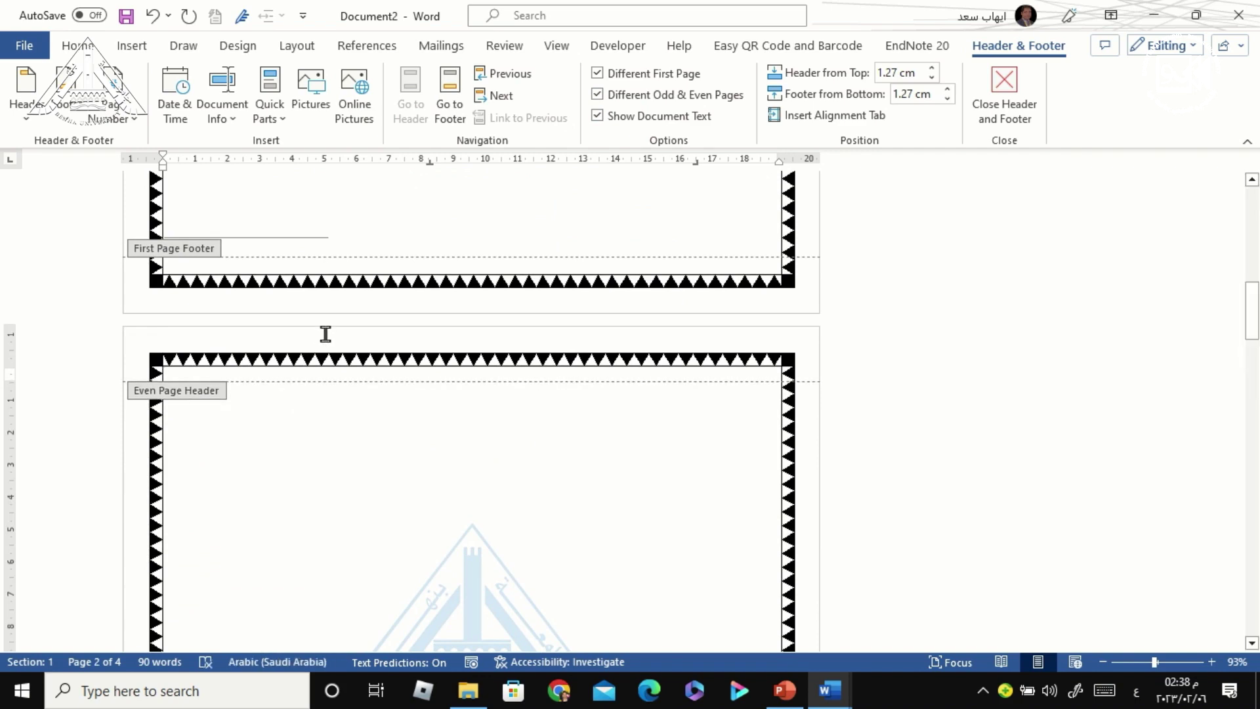
type("الفصل الاول")
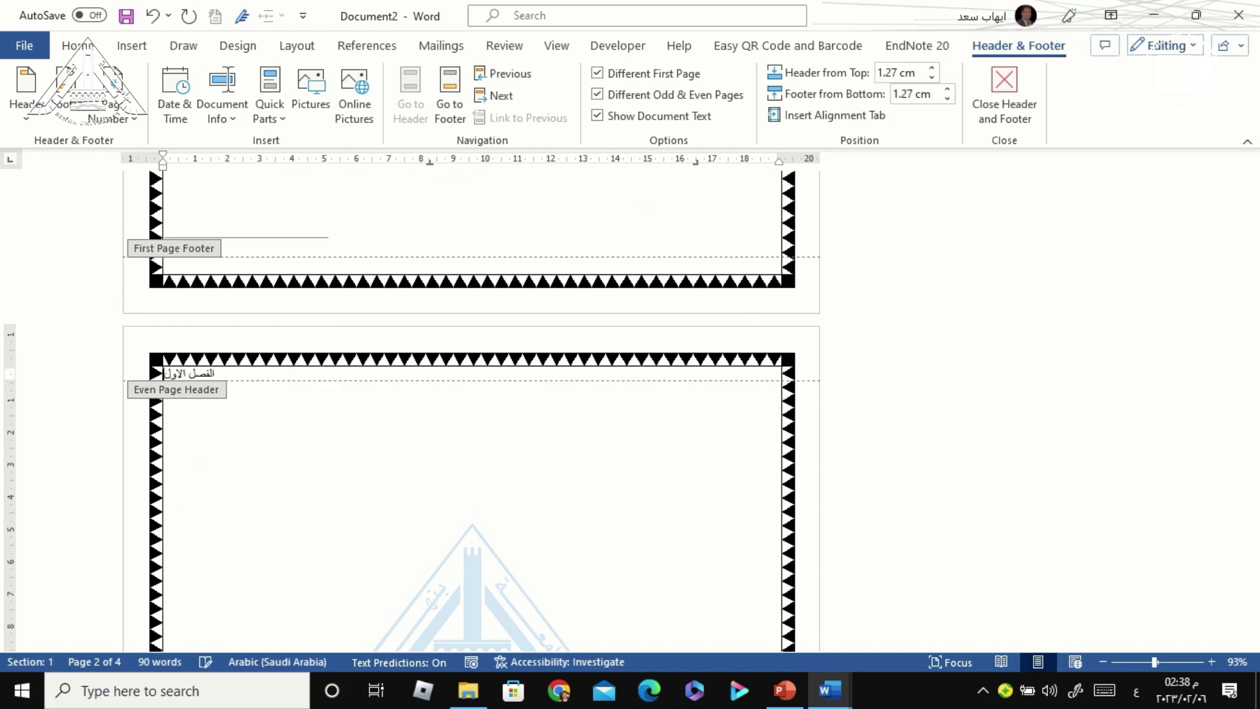
Step: Right-align the even-page title الفصل الاول, set it to 16 pt and colour it dark blue
left_click(82, 46)
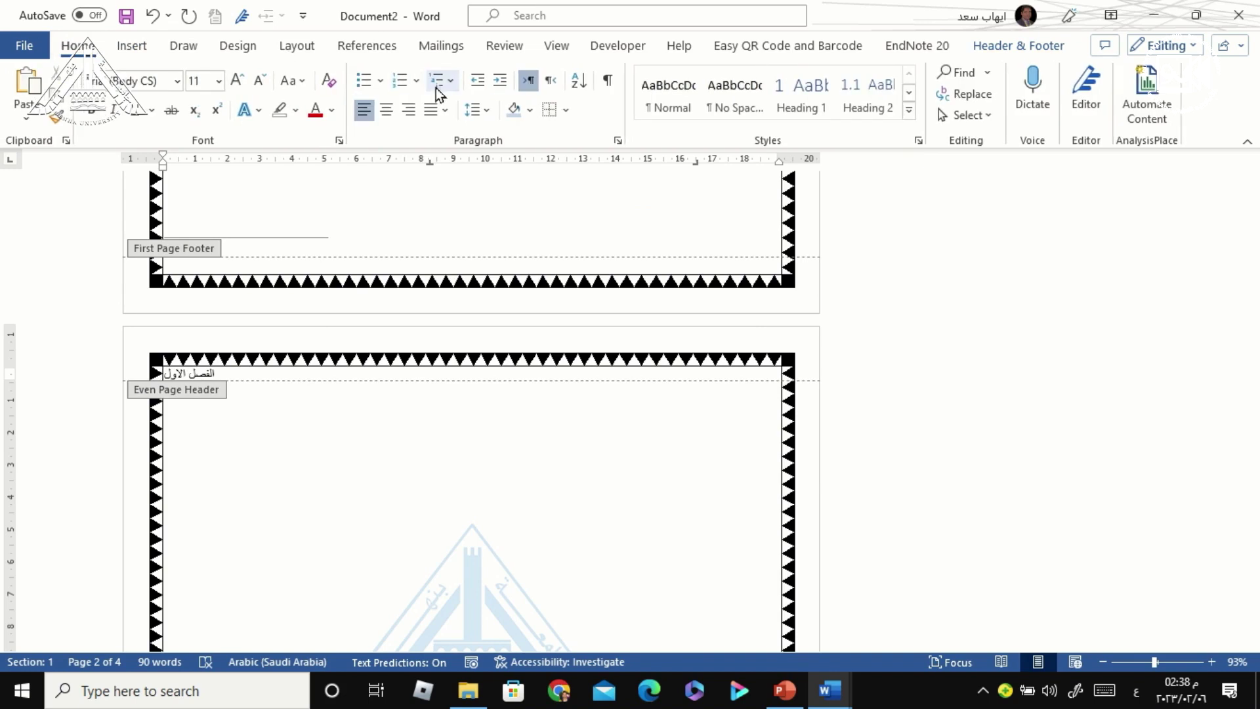
left_click(408, 109)
left_click_drag(735, 373, 832, 366)
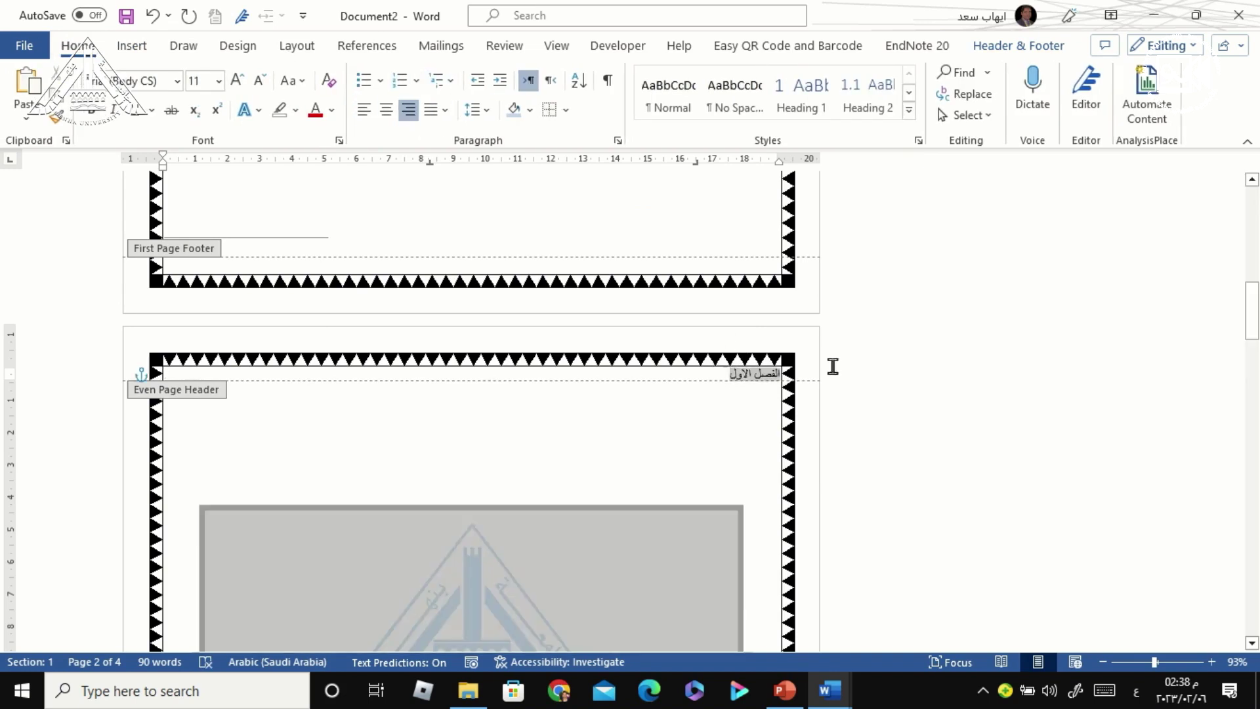
left_click(197, 80)
type("16")
key("Return")
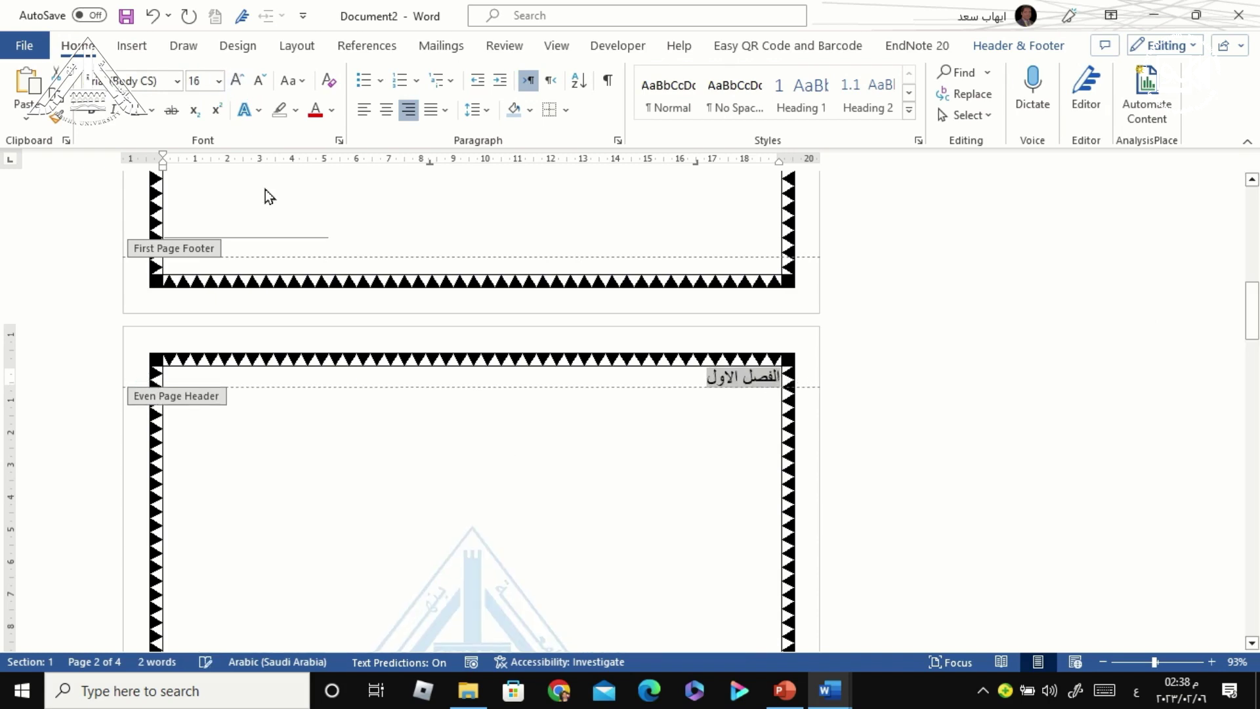
left_click(334, 109)
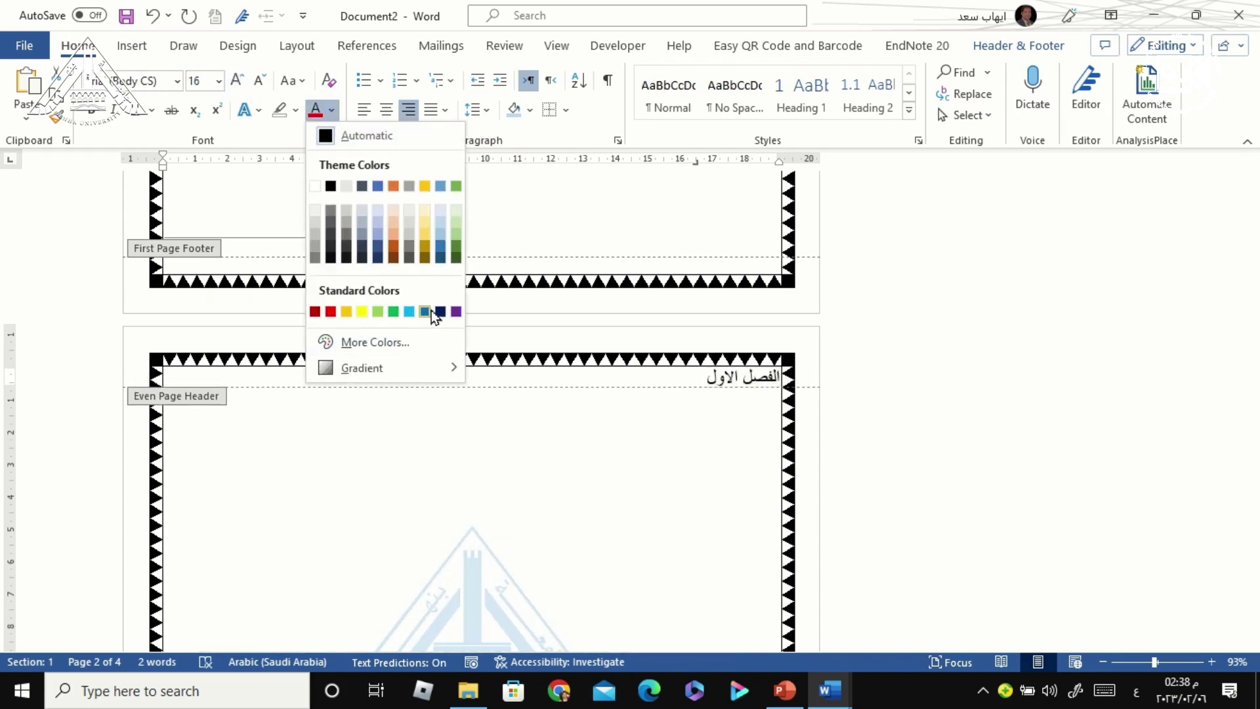
left_click(446, 311)
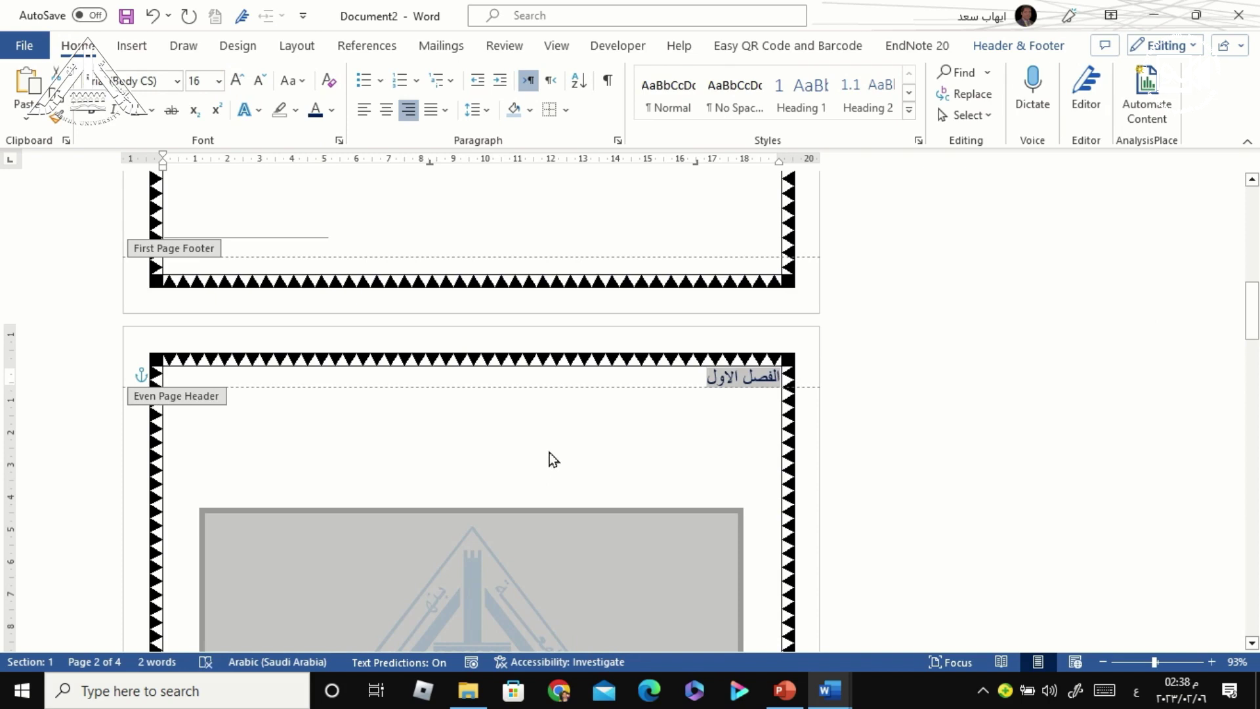
Step: Check the odd-page header, then close header and footer editing
scroll(706, 383, "down", 10)
scroll(707, 394, "down", 7)
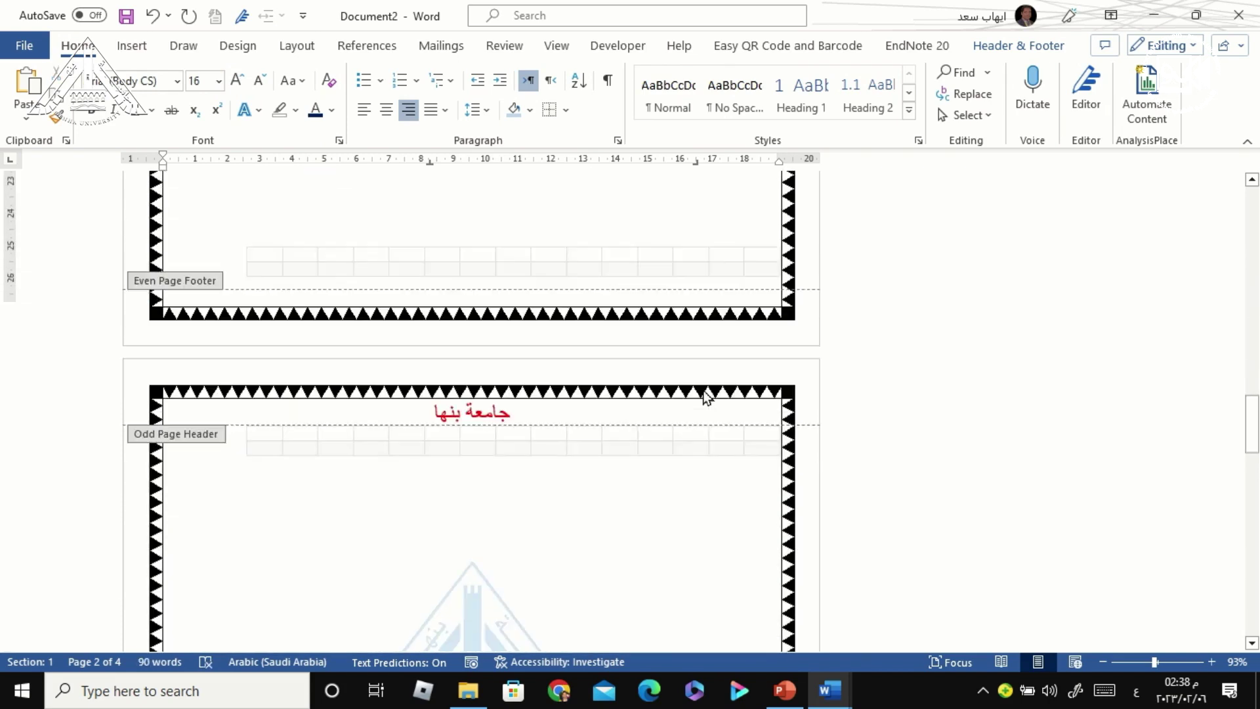
scroll(506, 369, "down", 1)
left_click(489, 365)
scroll(525, 394, "down", 5)
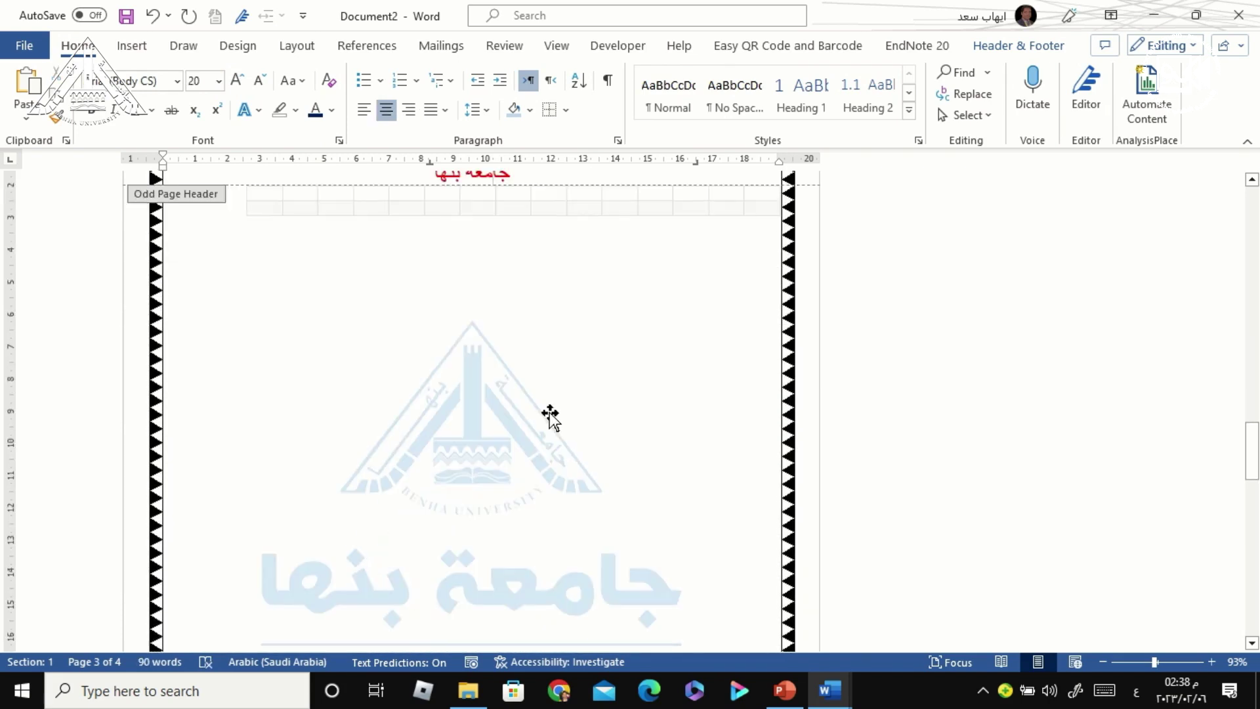
scroll(549, 416, "down", 1)
left_click(1039, 52)
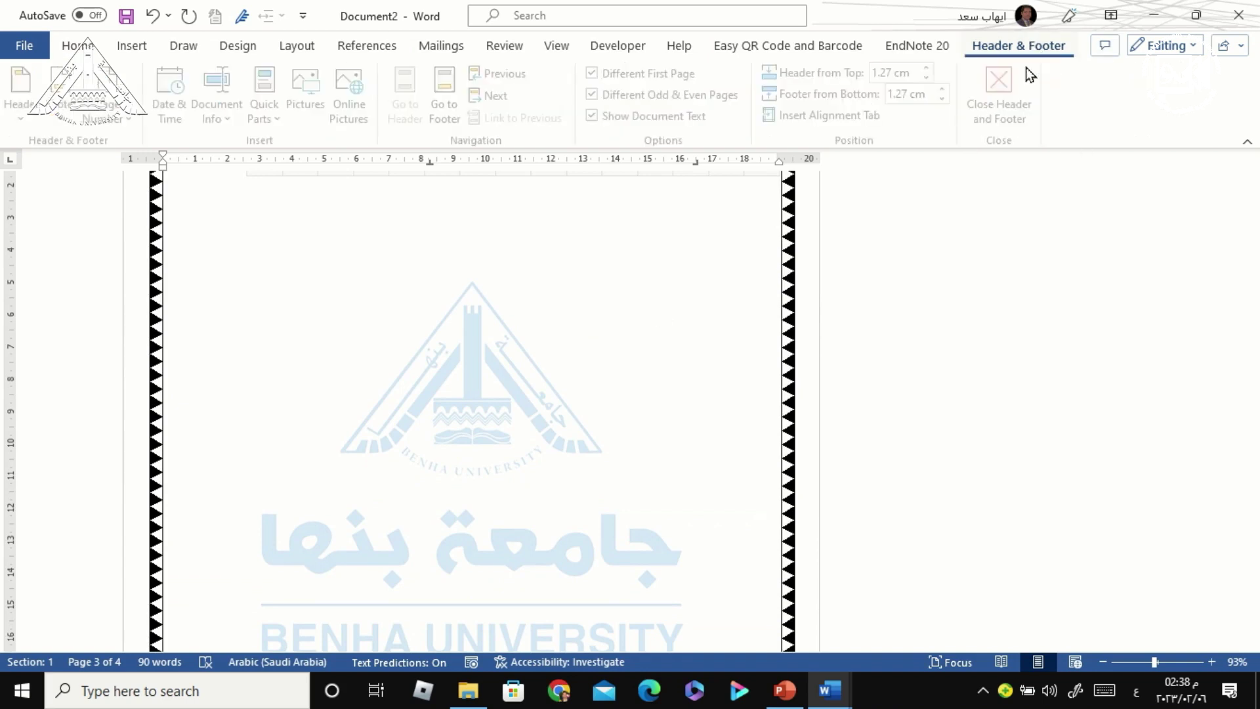
left_click(1018, 101)
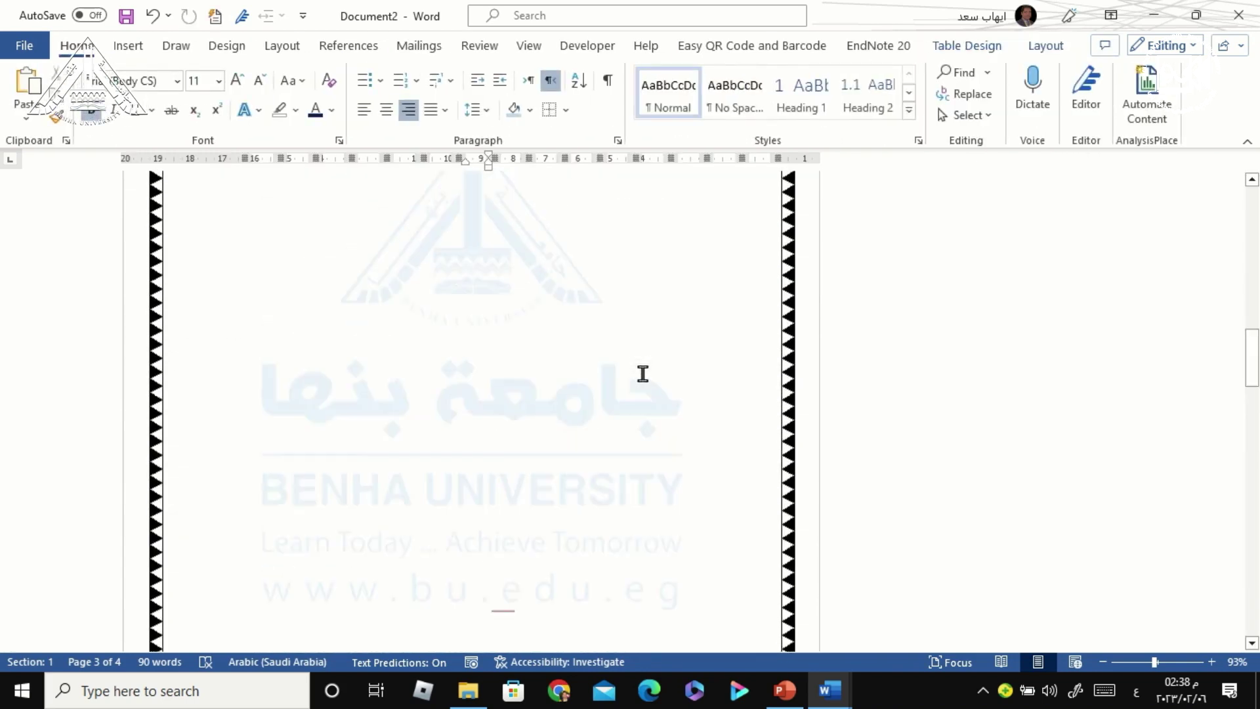
Step: Scroll through the document pages to review the headers
scroll(774, 486, "down", 3)
scroll(738, 466, "down", 4)
scroll(735, 479, "down", 8)
scroll(735, 480, "down", 8)
scroll(735, 480, "down", 6)
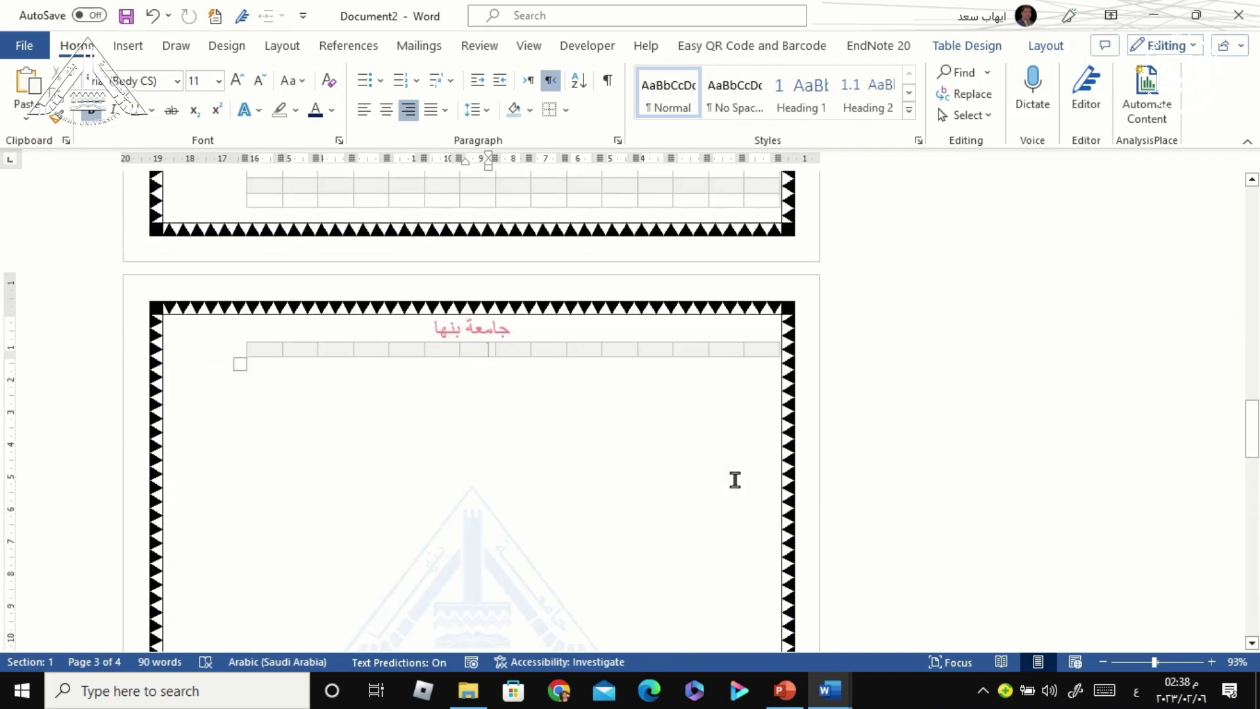
scroll(735, 480, "down", 5)
scroll(736, 480, "down", 5)
scroll(736, 480, "down", 8)
scroll(736, 480, "down", 1)
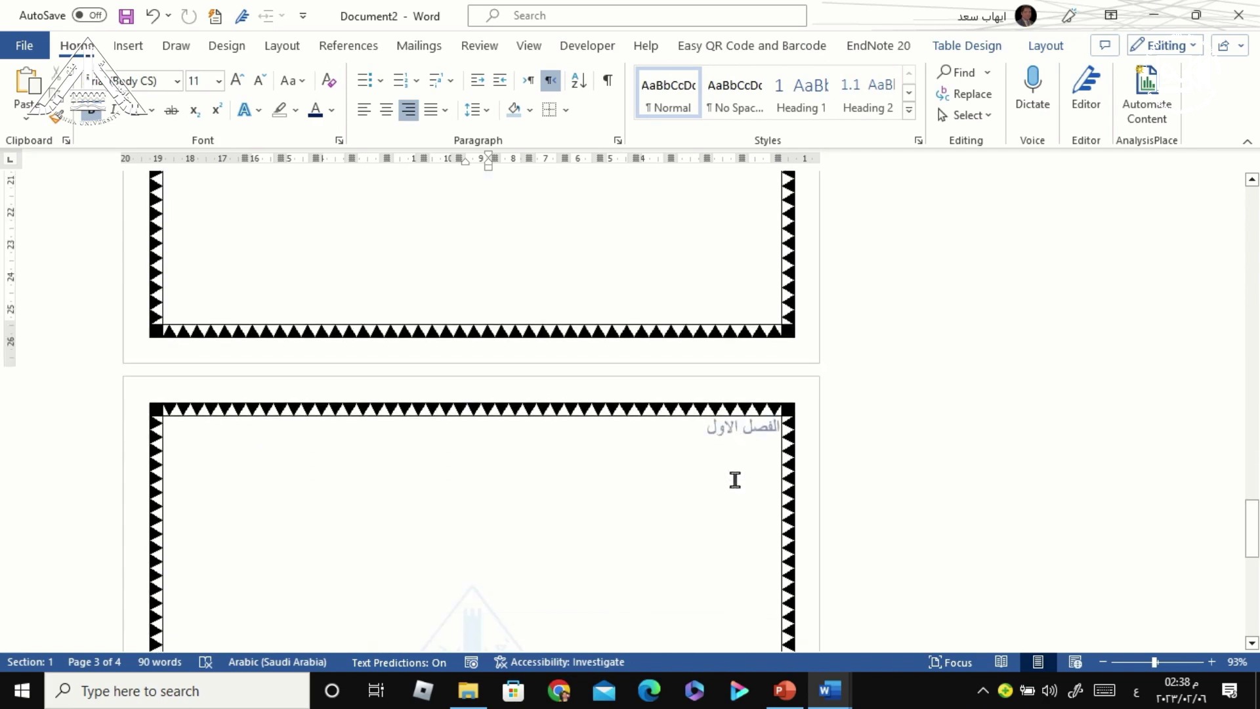
scroll(736, 480, "down", 3)
scroll(736, 480, "down", 4)
scroll(735, 480, "down", 2)
scroll(736, 480, "down", 7)
scroll(735, 480, "up", 4)
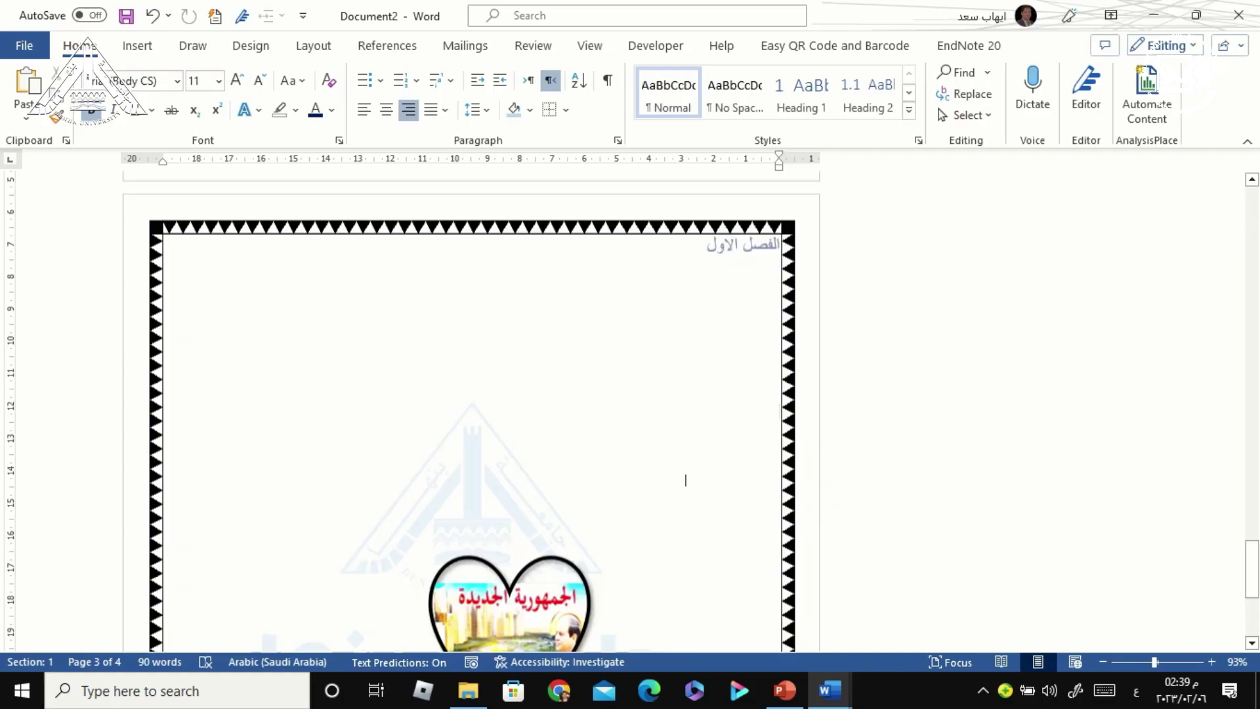
Step: Insert a Next Page section break at the end of page 4
scroll(723, 253, "down", 3)
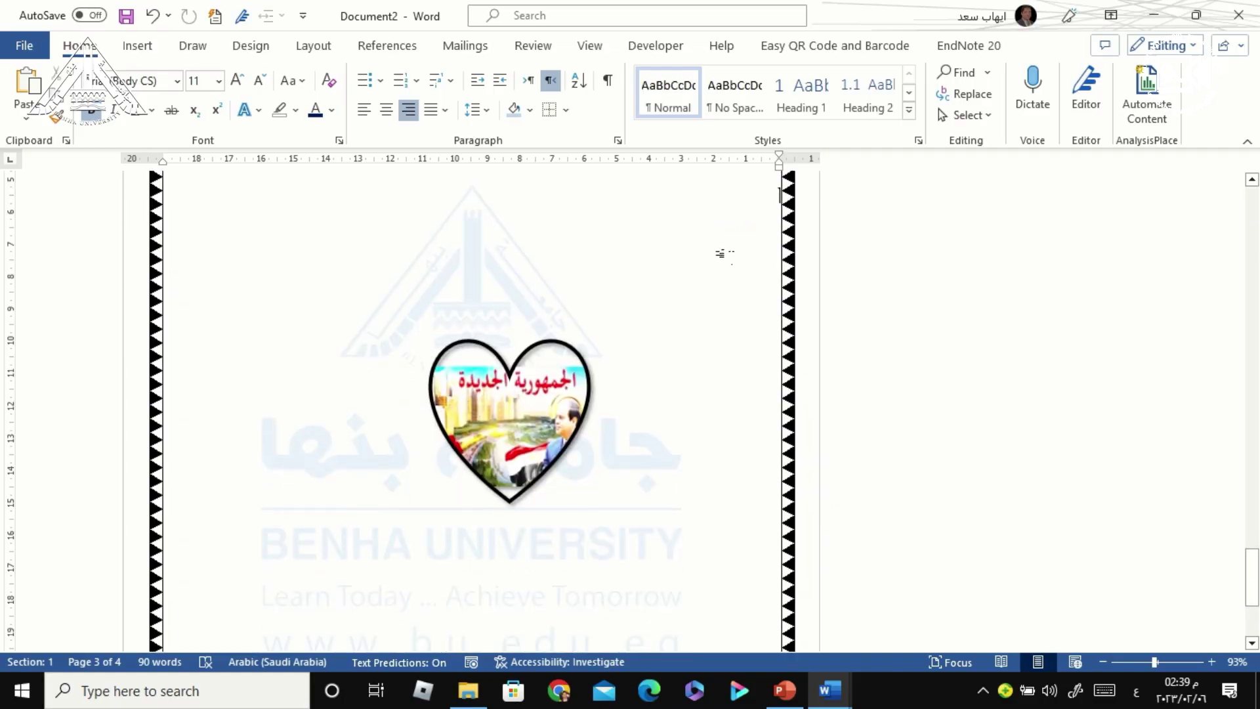
scroll(723, 253, "down", 5)
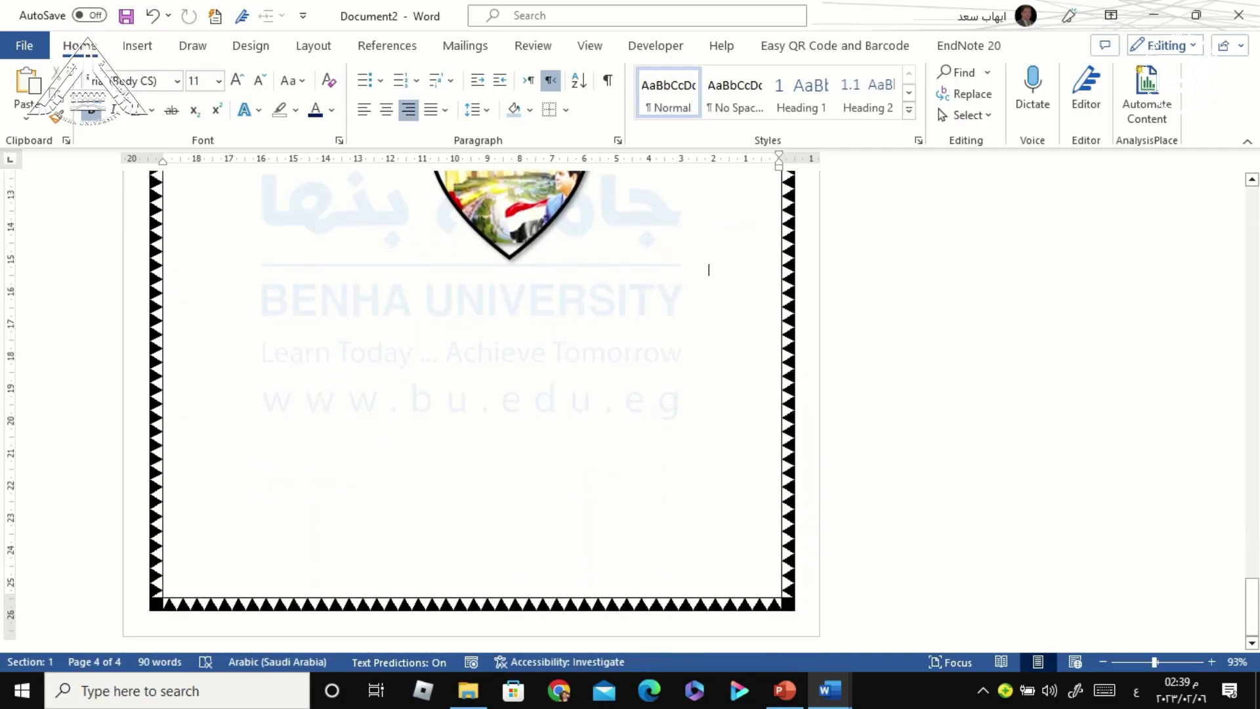
key("ctrl+Home")
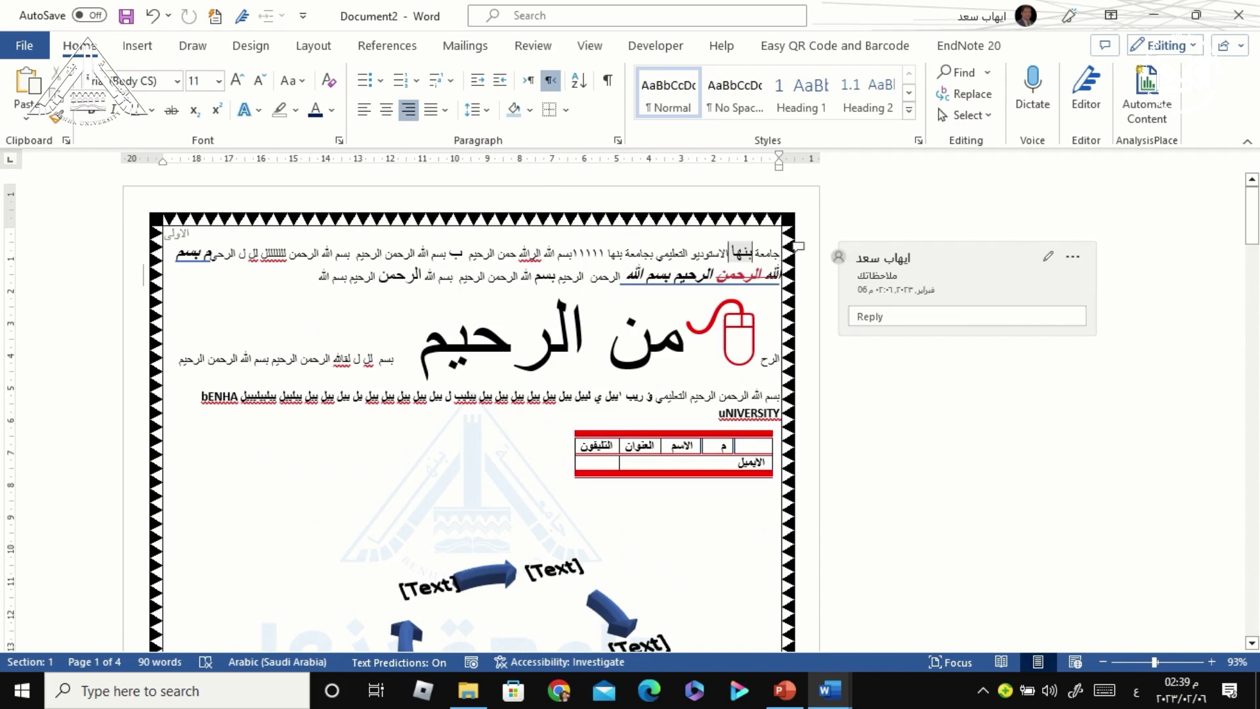
scroll(709, 270, "down", 15)
scroll(709, 270, "down", 5)
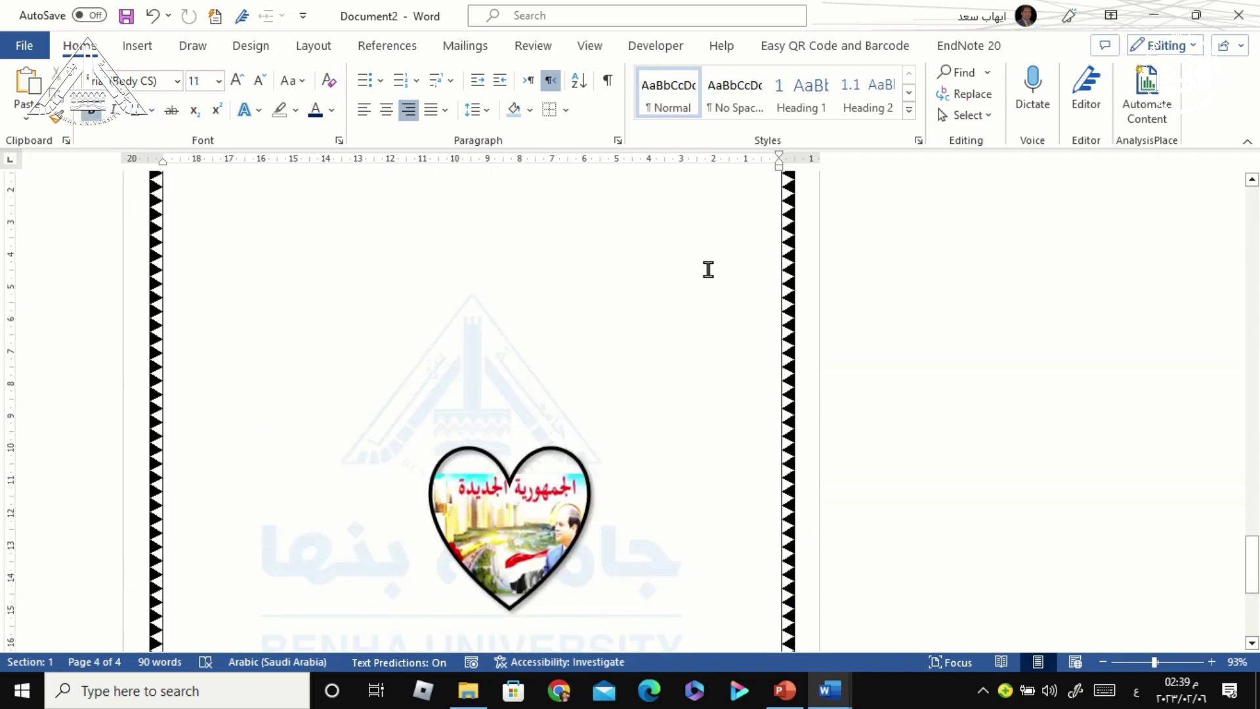
left_click(138, 46)
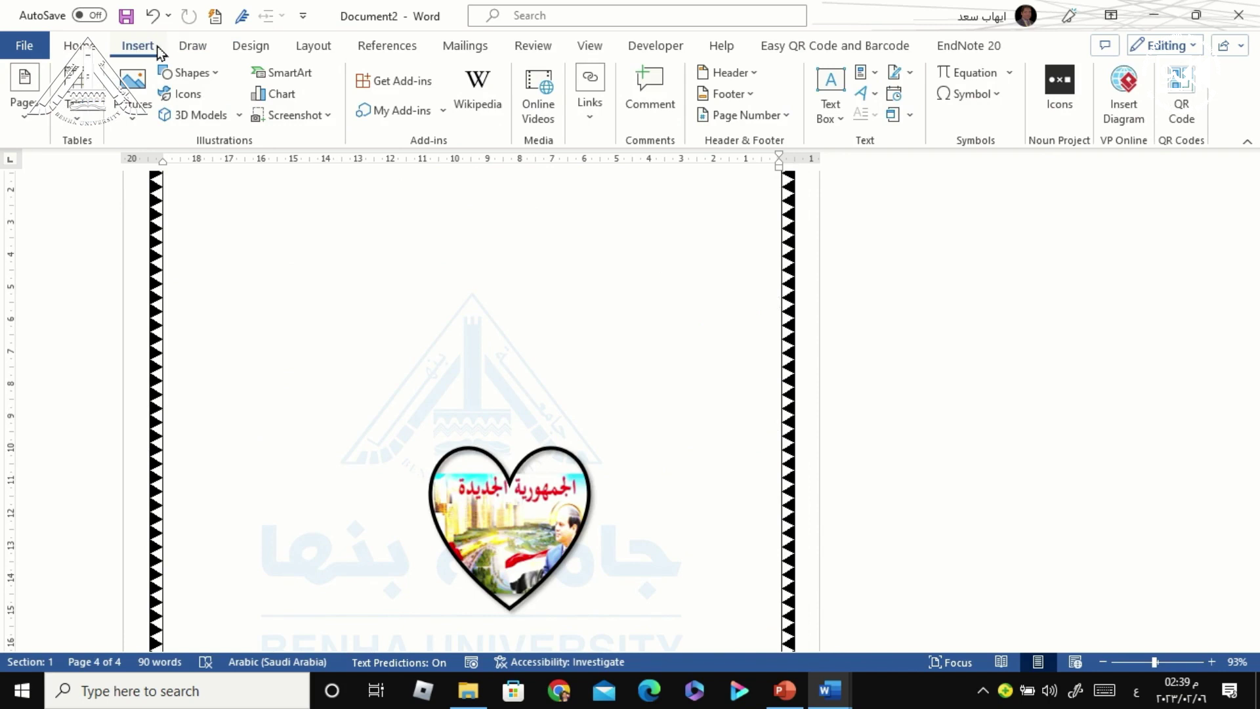
left_click(313, 47)
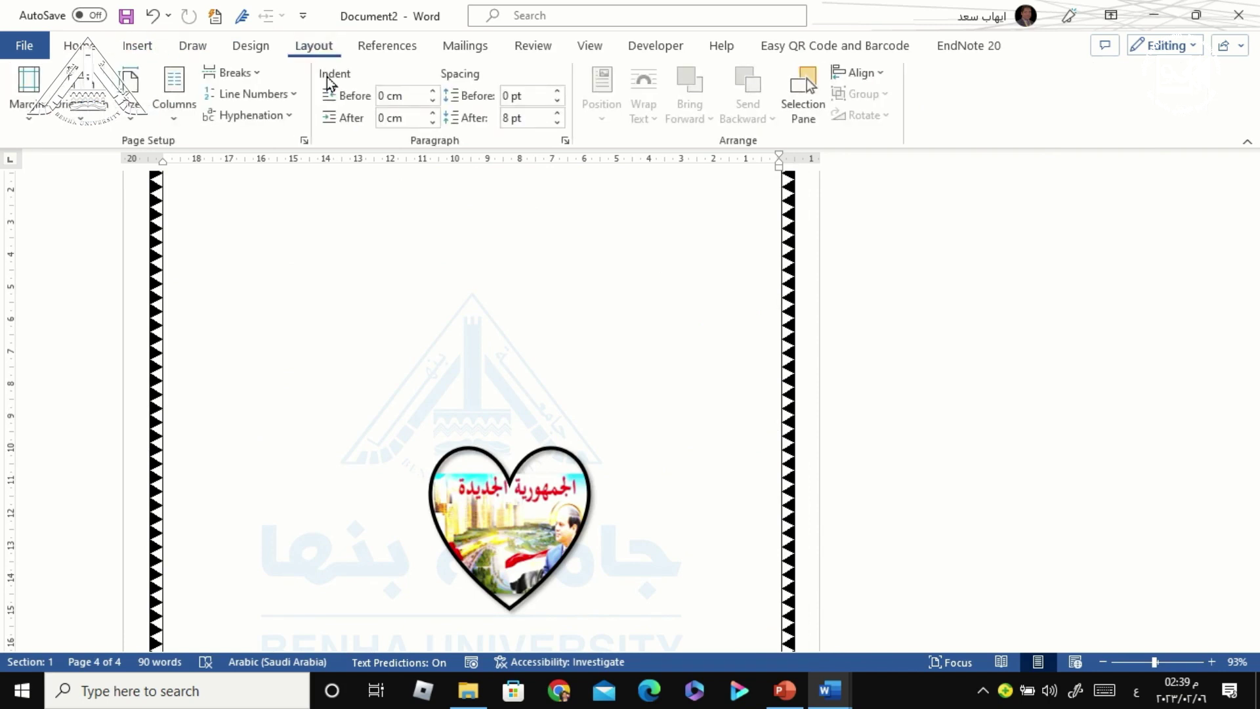
left_click(265, 80)
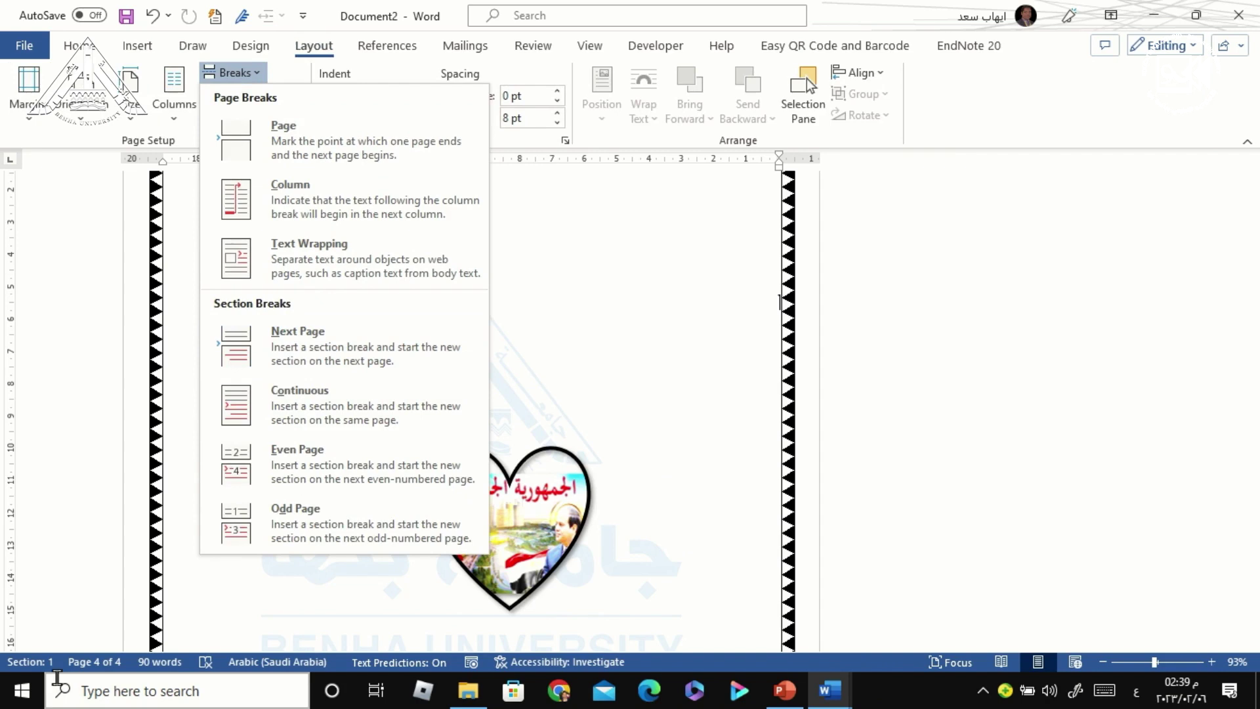
left_click(361, 345)
Step: Scroll down to page six and start a new line there
scroll(365, 443, "down", 3)
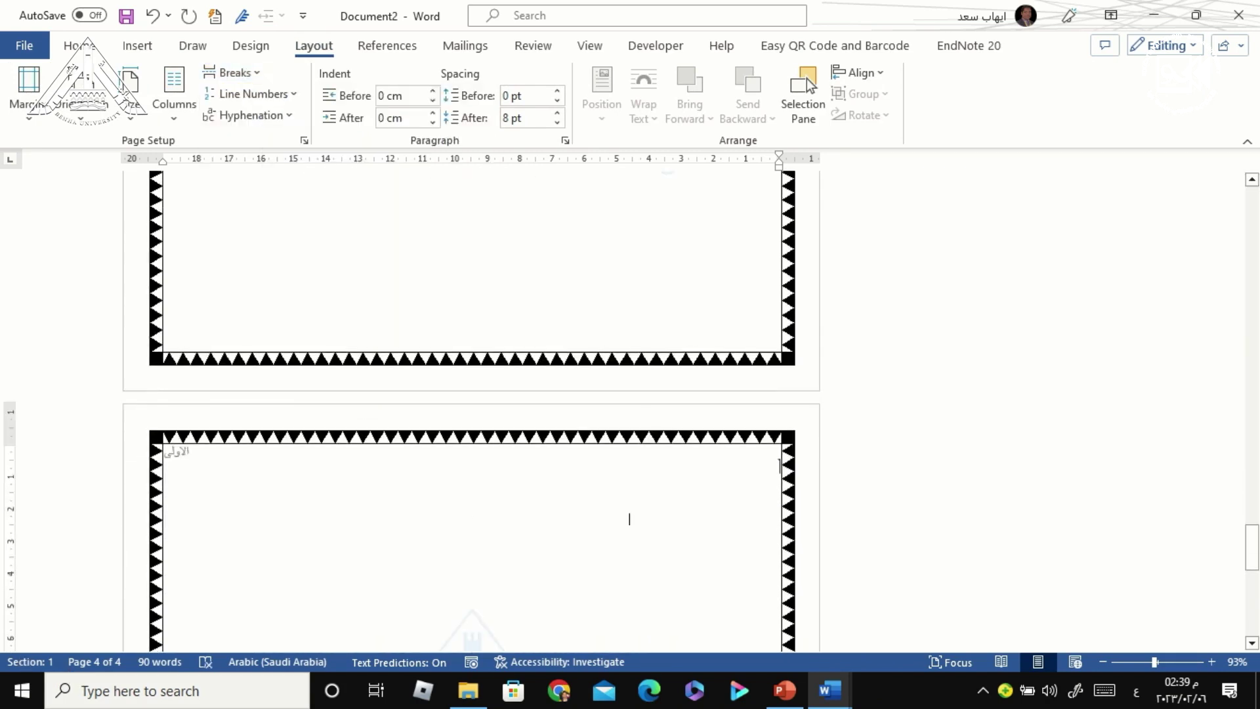
scroll(563, 492, "down", 2)
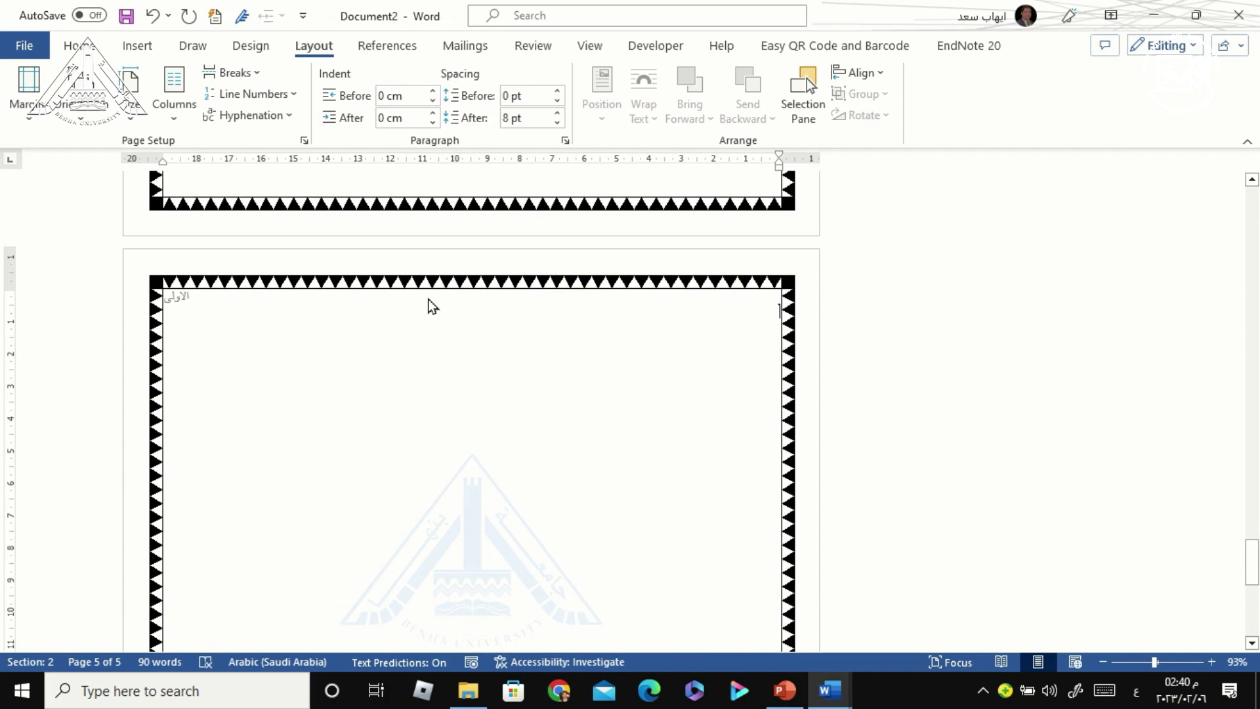
scroll(441, 459, "down", 5)
scroll(441, 459, "down", 4)
scroll(441, 459, "down", 1)
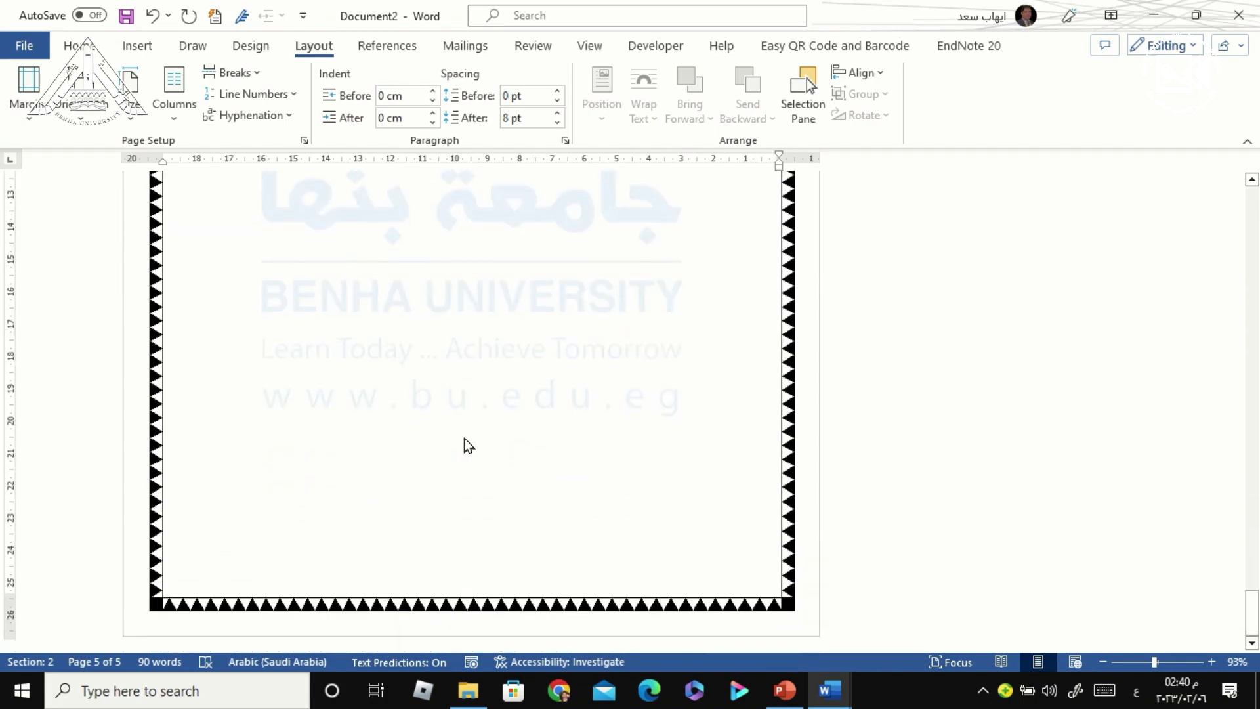
scroll(495, 373, "up", 5)
scroll(525, 328, "up", 1)
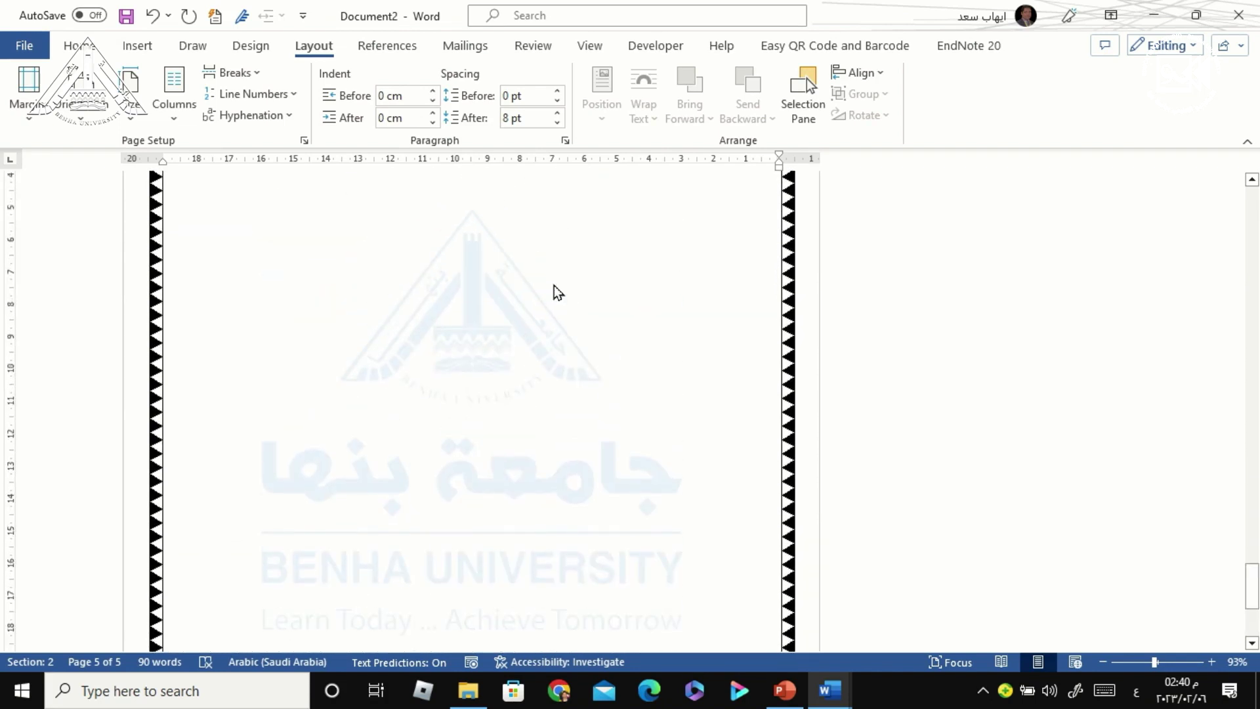
scroll(555, 289, "down", 10)
scroll(555, 289, "down", 1)
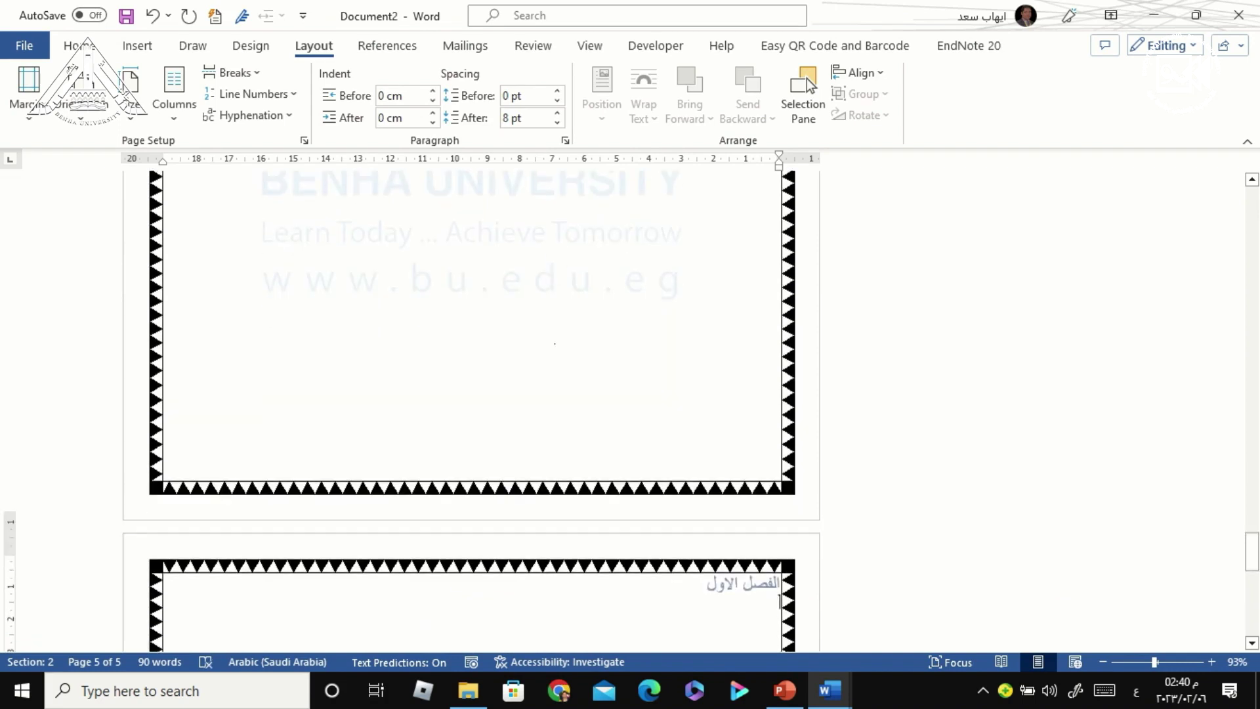
scroll(555, 394, "down", 4)
scroll(634, 461, "down", 3)
scroll(606, 468, "down", 5)
scroll(591, 433, "down", 4)
scroll(578, 406, "down", 3)
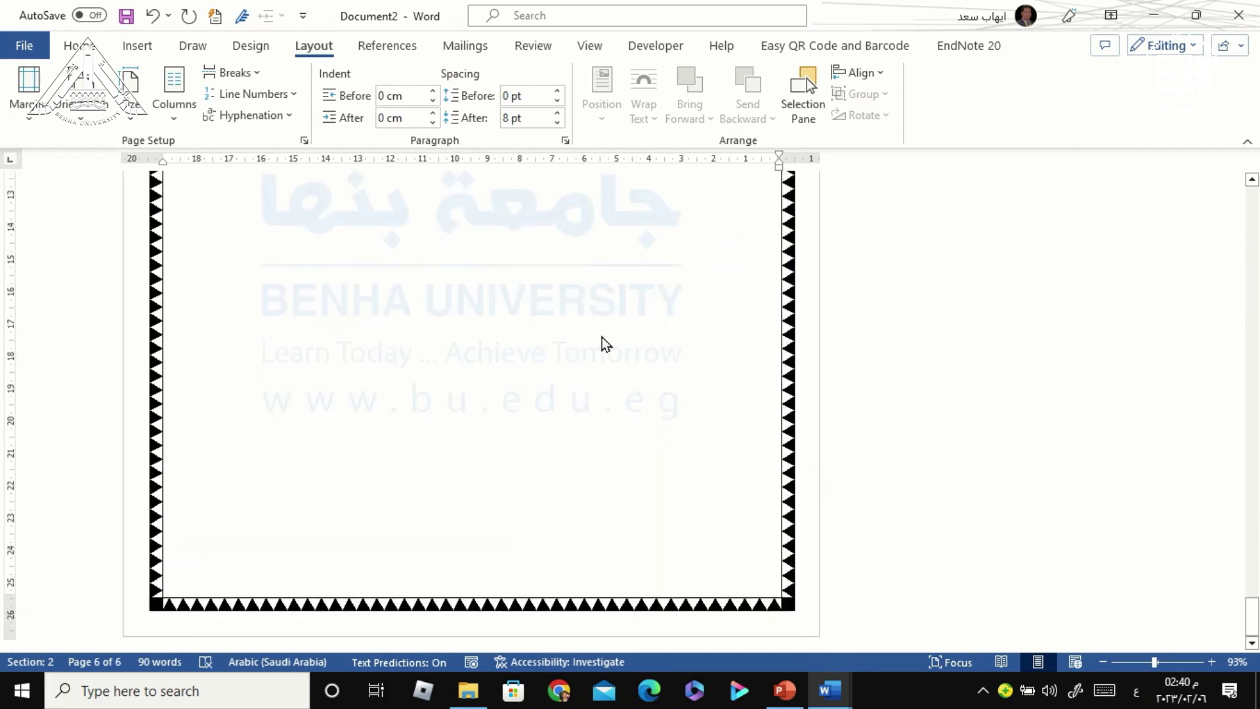
scroll(602, 337, "up", 6)
scroll(602, 342, "up", 3)
scroll(630, 368, "up", 3)
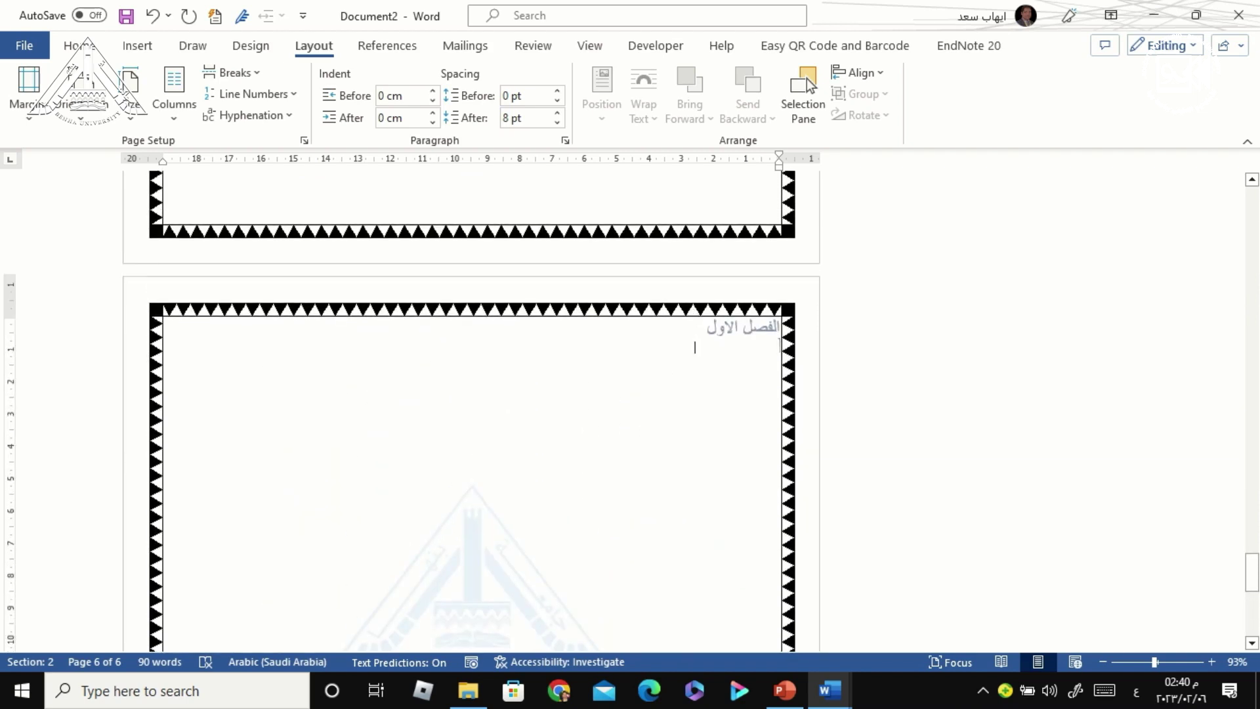
key("Return")
Step: Place the caret on page six in section 2, below the الفصل الاول header
scroll(724, 333, "up", 5)
scroll(725, 334, "up", 5)
scroll(725, 333, "up", 5)
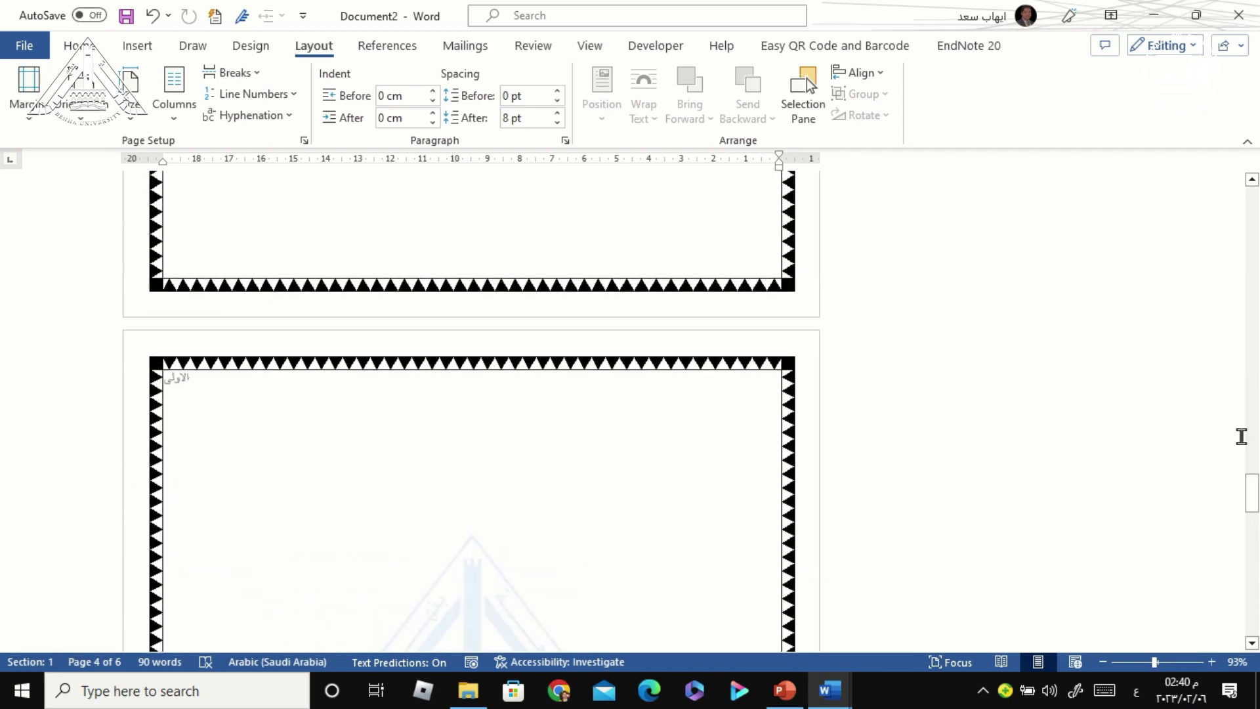
left_click_drag(1252, 507, 1252, 207)
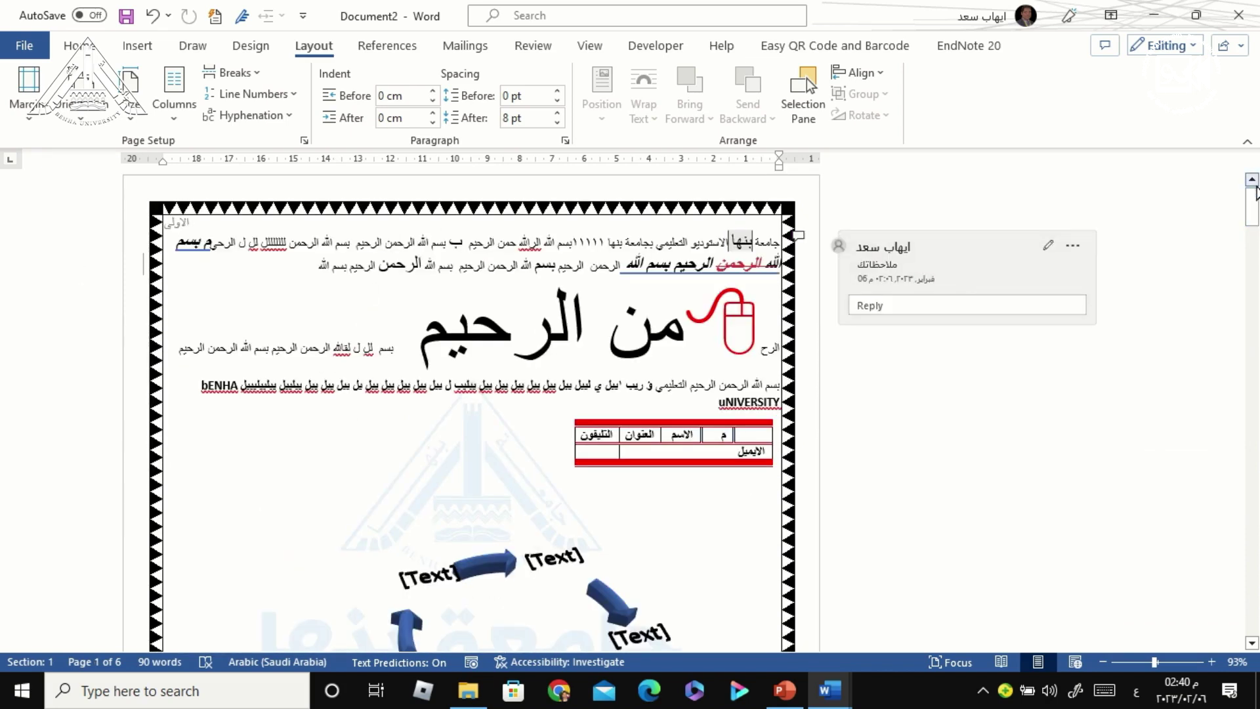
left_click_drag(1256, 192, 1254, 503)
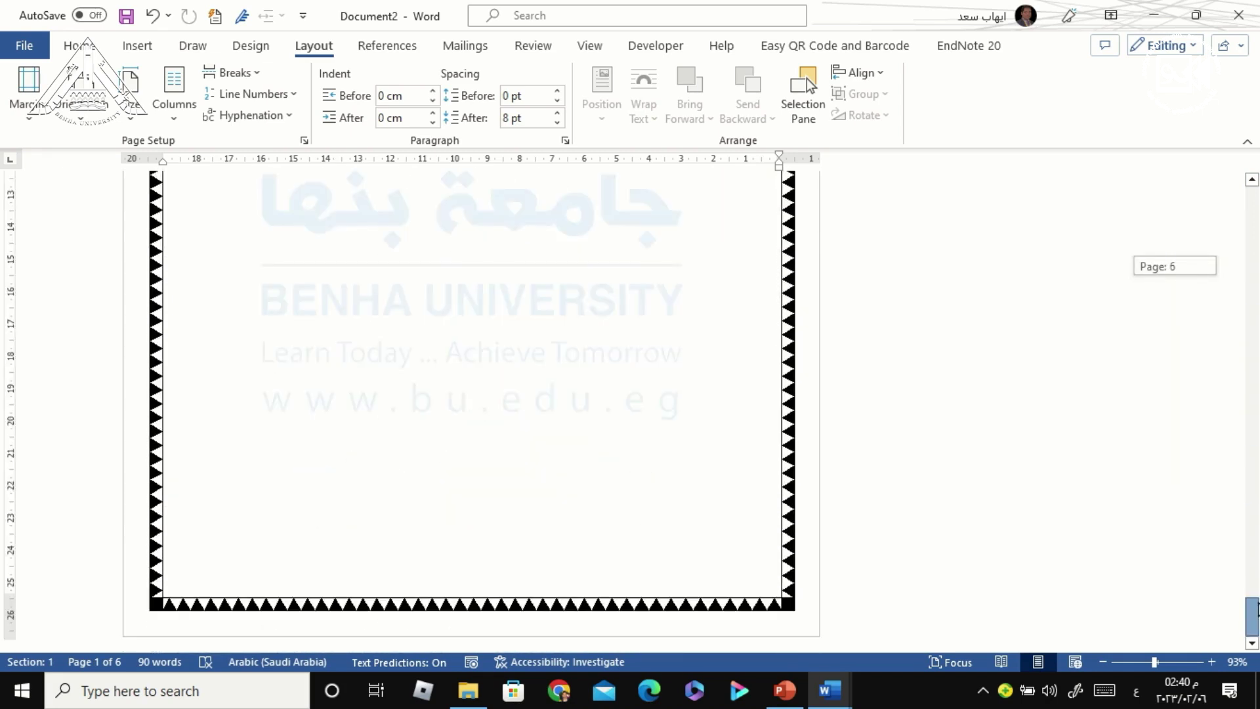
left_click(179, 245)
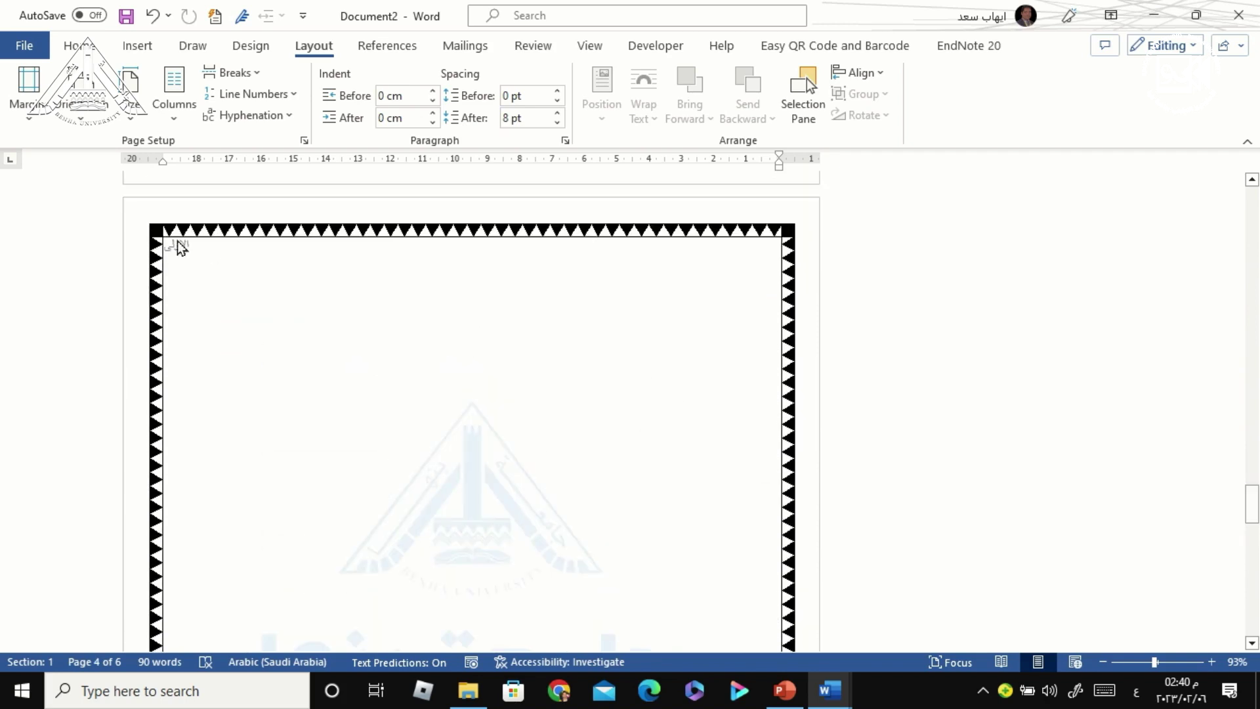
left_click_drag(1253, 504, 1253, 576)
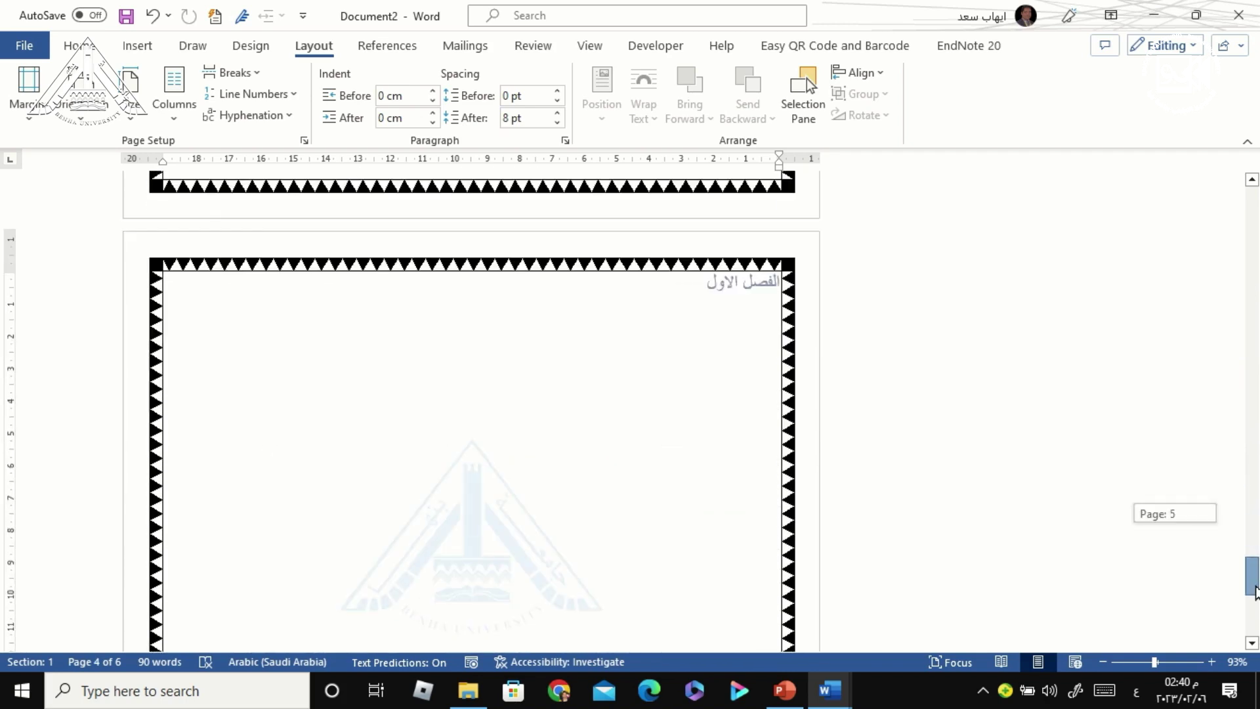
left_click(728, 289)
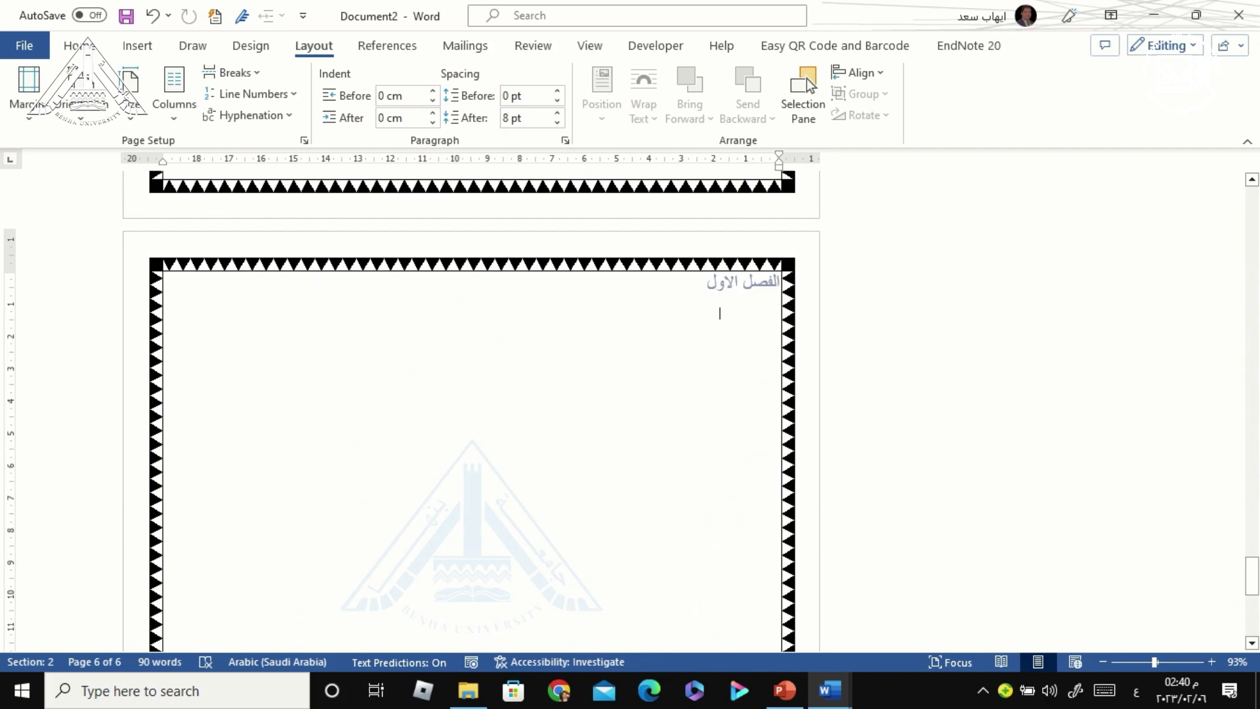
scroll(719, 313, "down", 3)
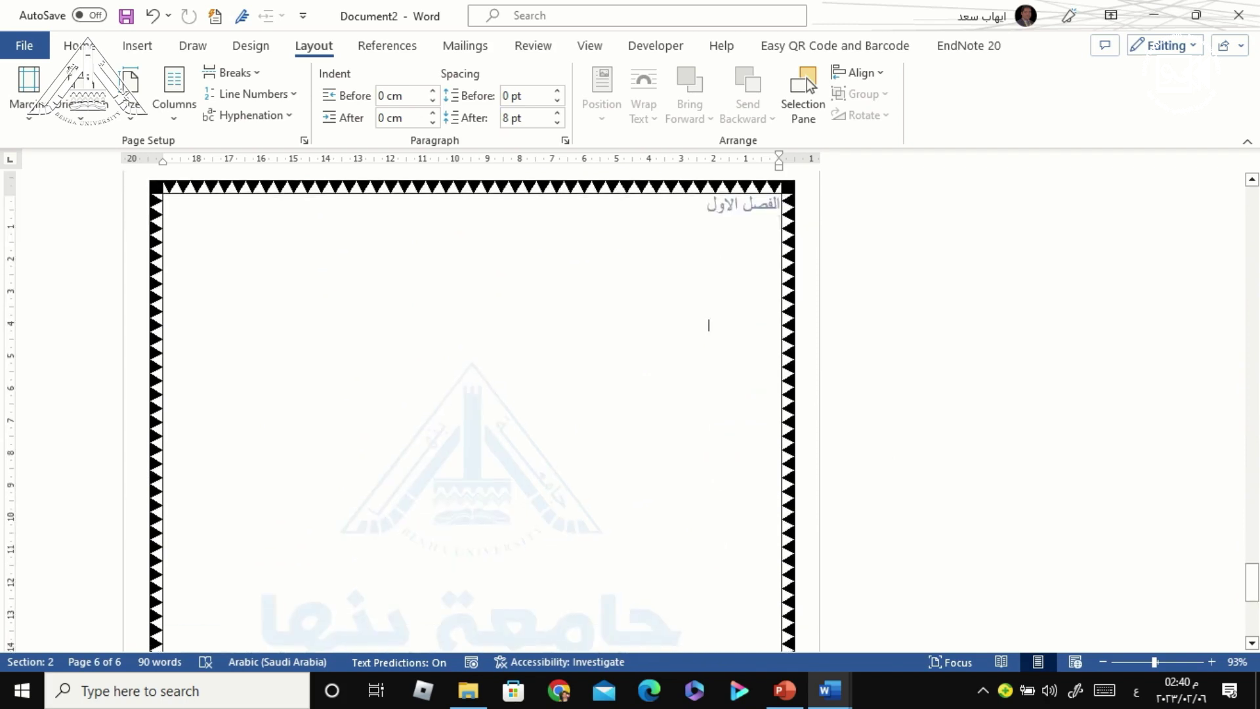
Step: Enter page 6's header and select the word الاول
double_click(739, 211)
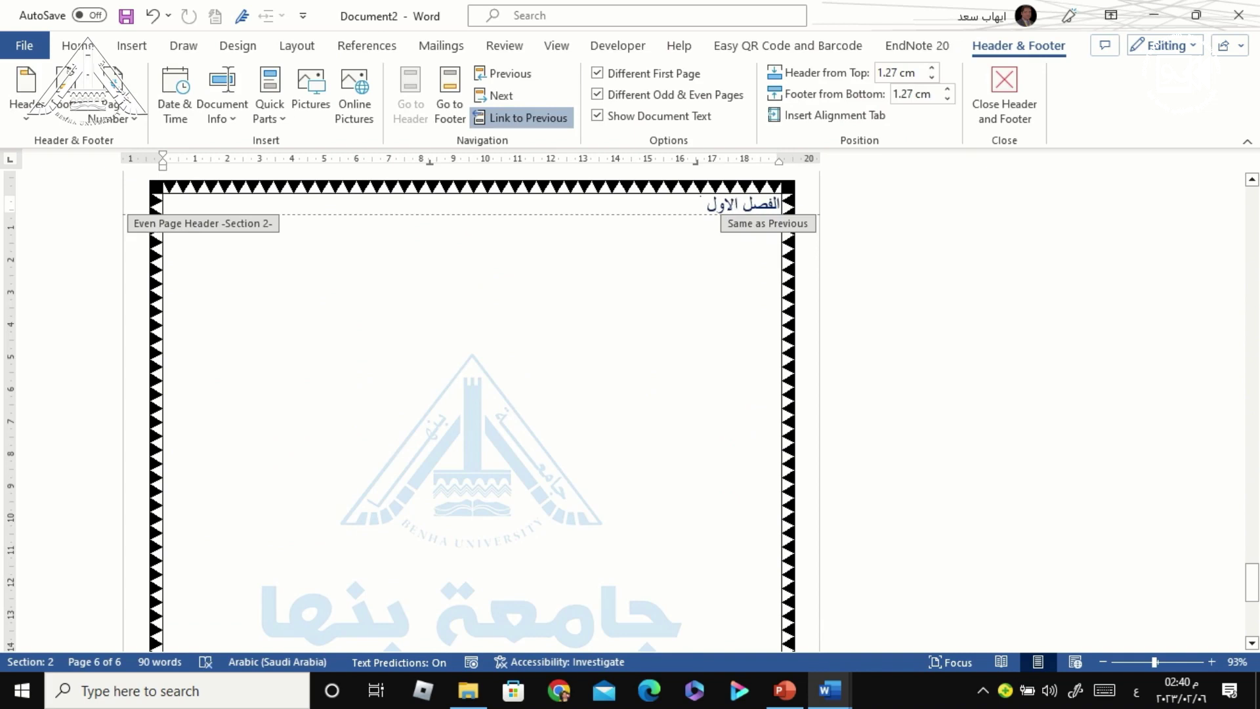
double_click(717, 204)
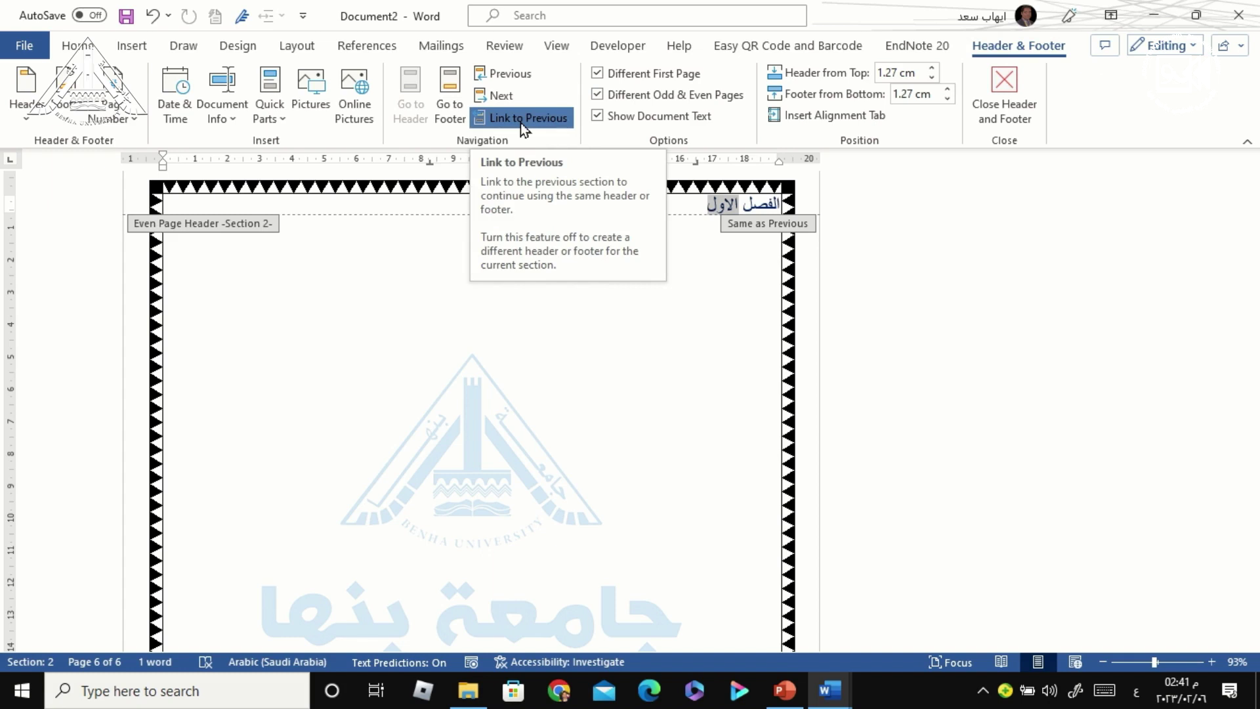
Step: Turn off Link to Previous for section 2's even-page header
left_click(521, 118)
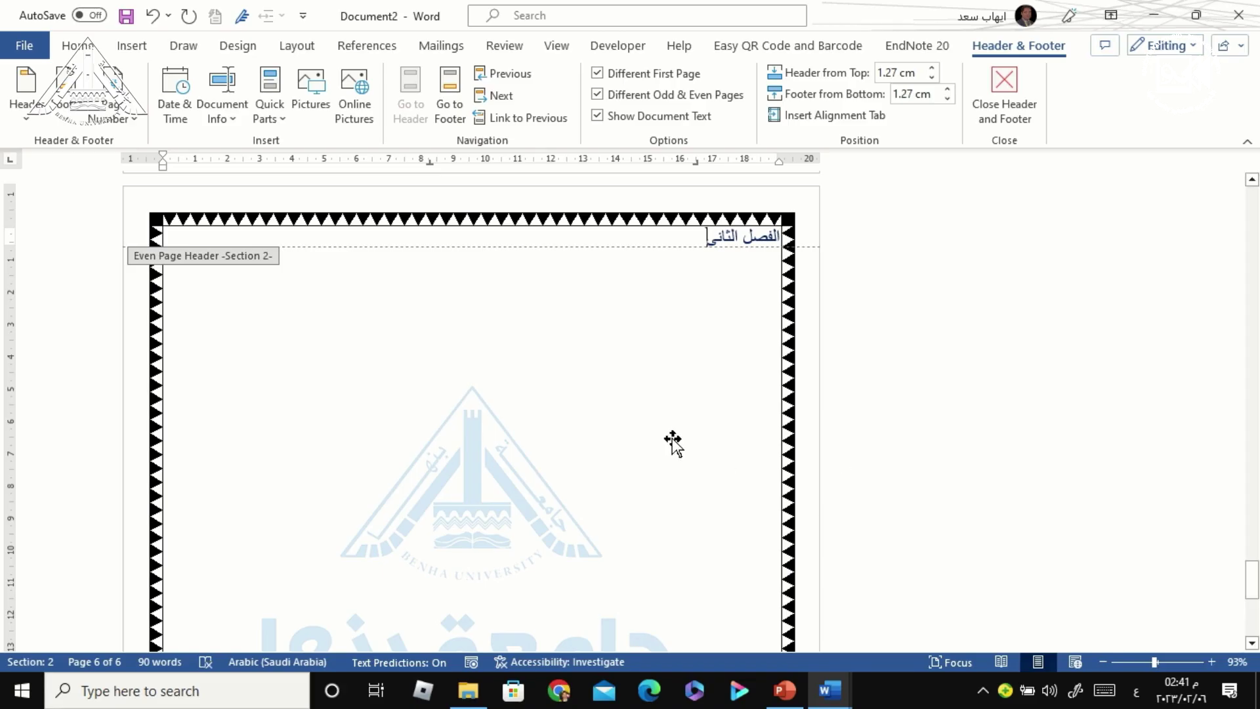
scroll(673, 444, "down", 10)
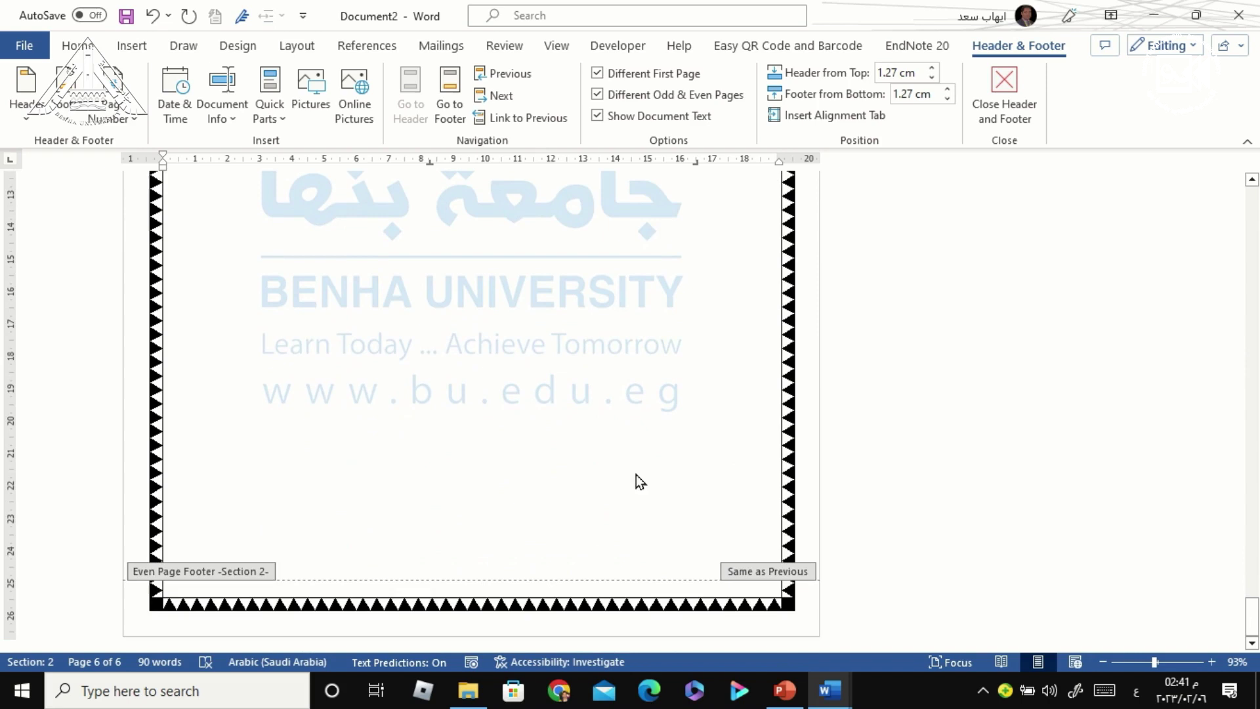
left_click(723, 439)
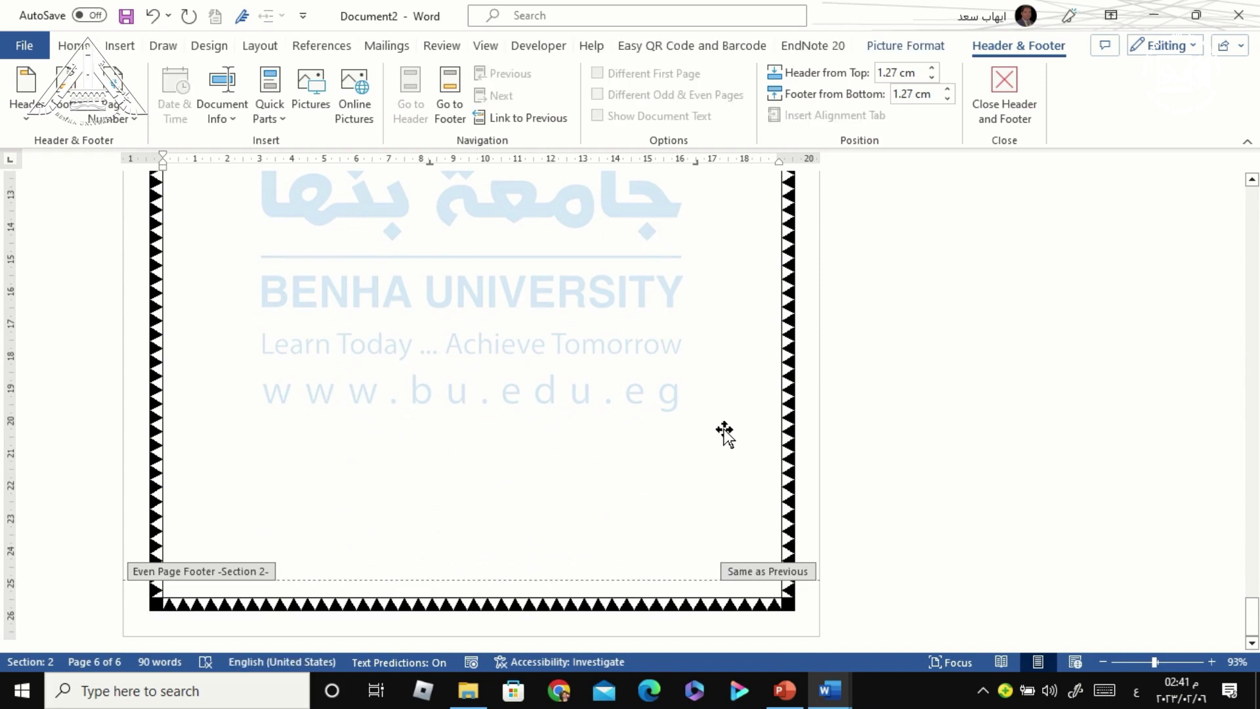
scroll(726, 433, "up", 1)
scroll(725, 433, "up", 5)
scroll(709, 368, "up", 5)
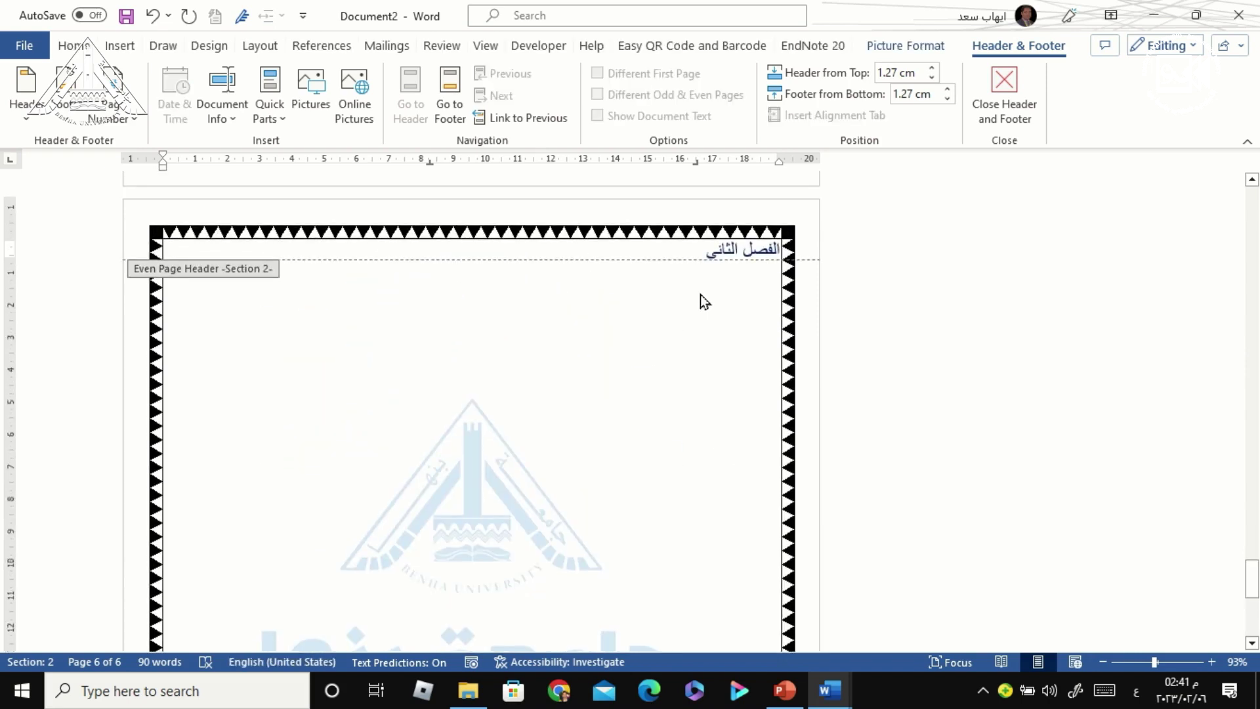
Step: Leave header editing and add a seventh page with Ctrl+Enter
double_click(698, 396)
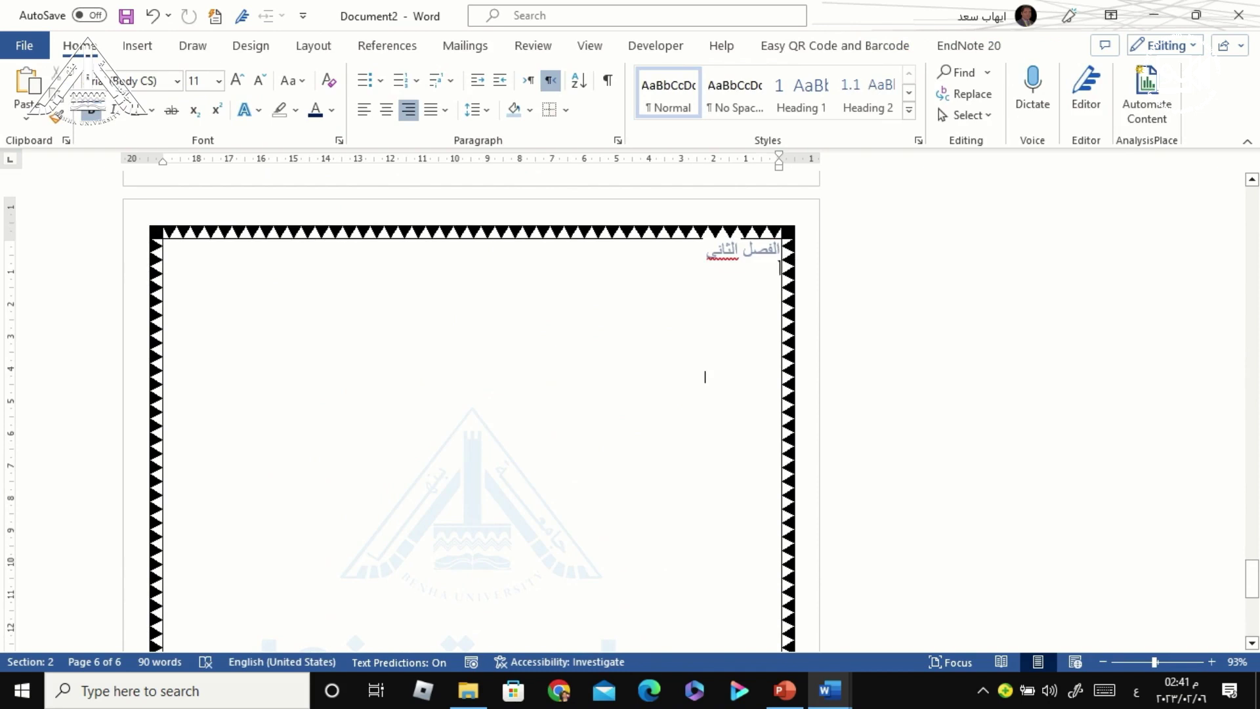
key("ctrl+Return")
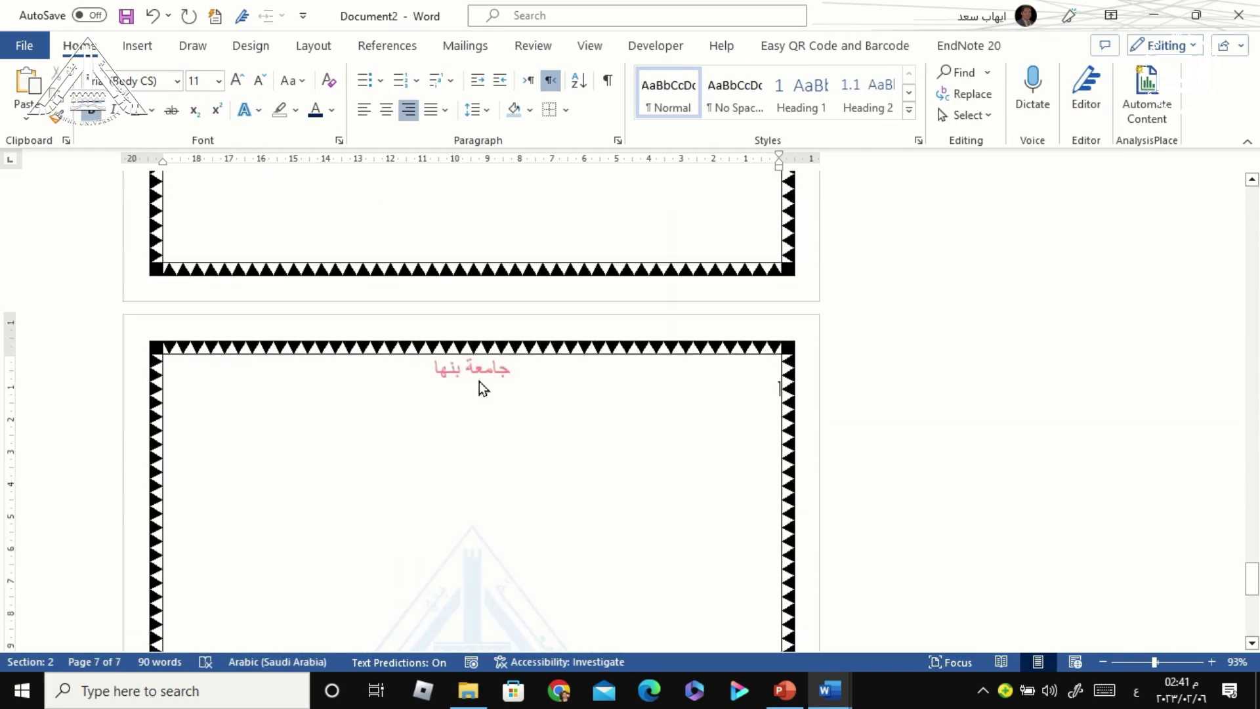
scroll(479, 388, "up", 3)
scroll(479, 388, "up", 7)
scroll(480, 387, "up", 7)
scroll(479, 387, "up", 3)
scroll(650, 443, "up", 7)
scroll(650, 443, "up", 7)
scroll(650, 443, "up", 7)
scroll(649, 443, "up", 7)
scroll(469, 473, "down", 1)
left_click(171, 438)
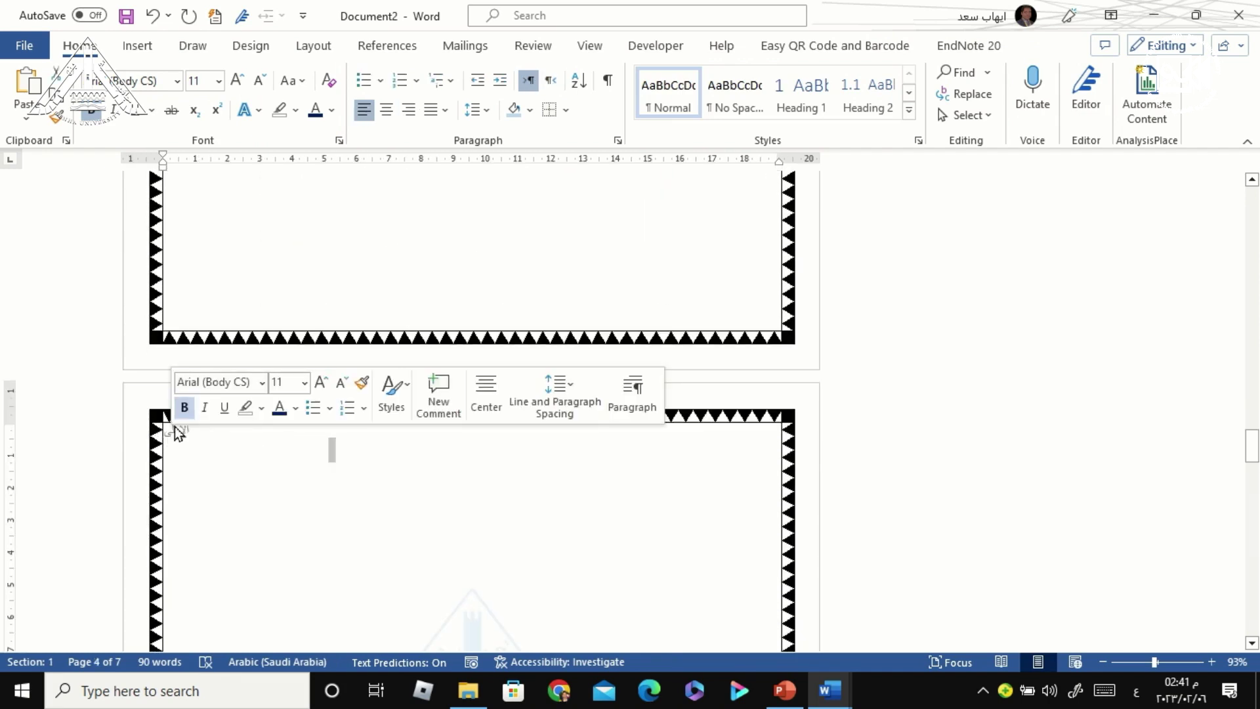
Step: Unlink section 2's first-page header, replace الاولى with a centred الثاني
double_click(704, 422)
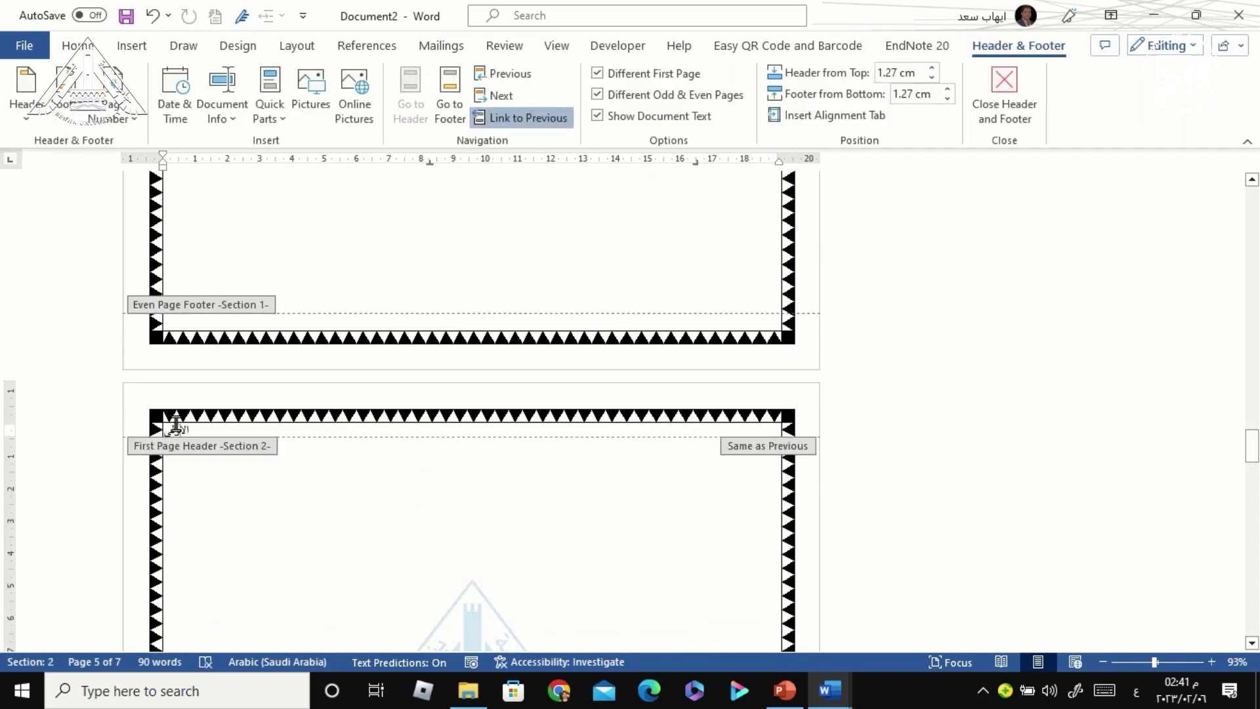
double_click(176, 428)
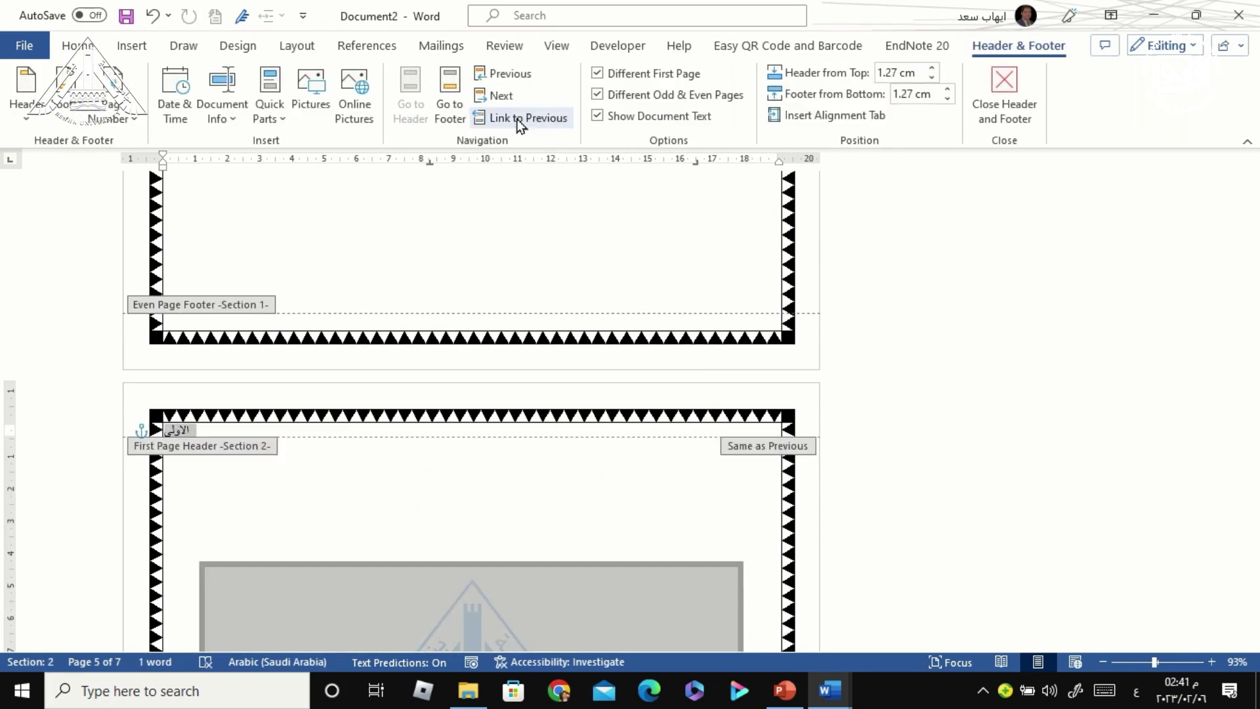
left_click(517, 120)
left_click(263, 363)
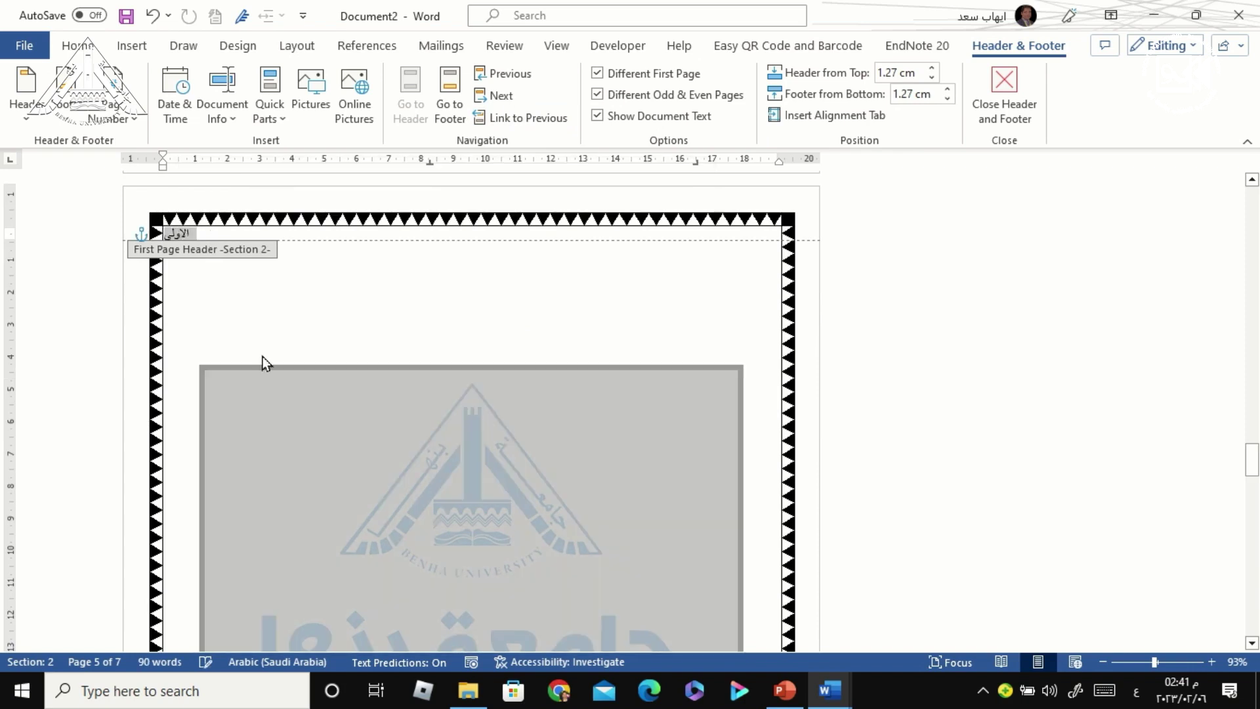
type("ال")
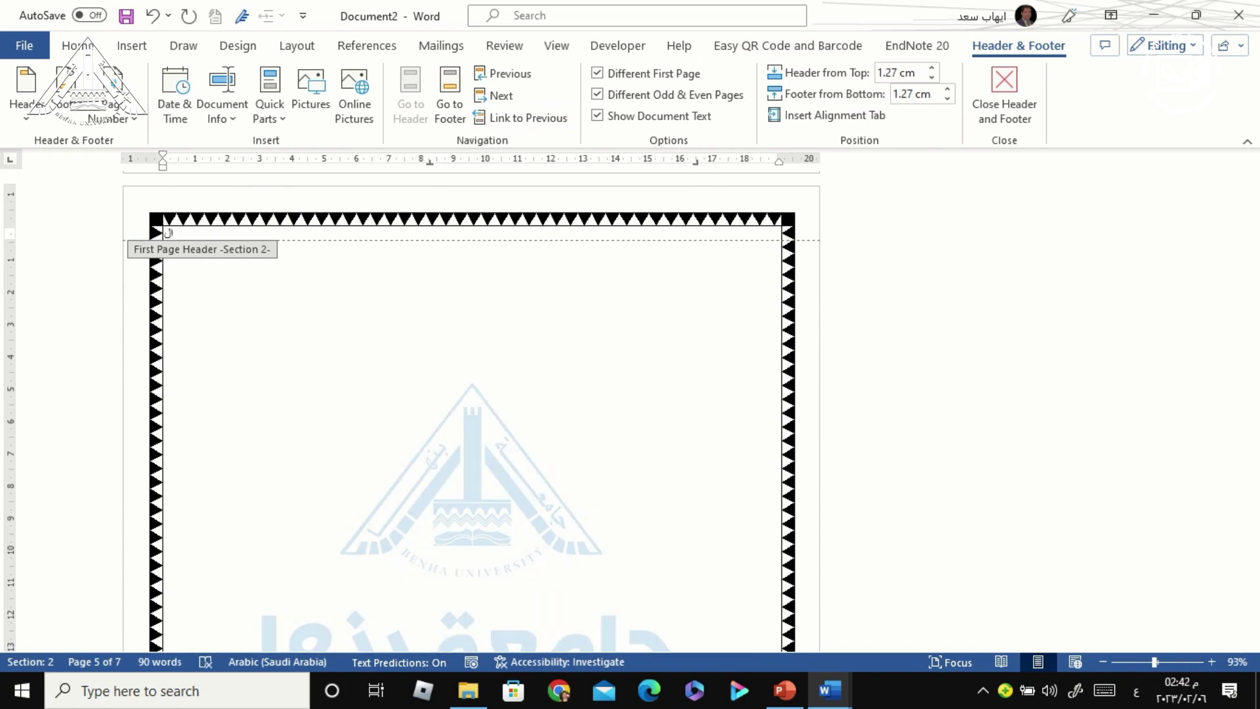
type("ثاني")
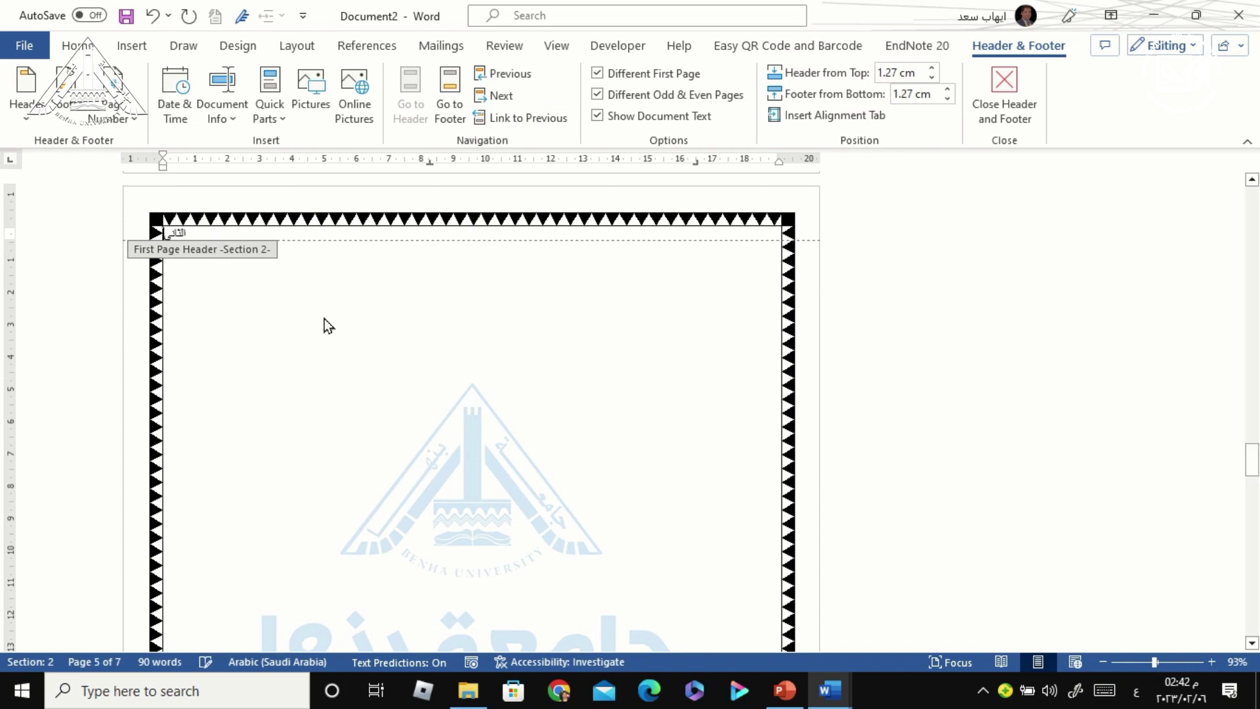
left_click(78, 46)
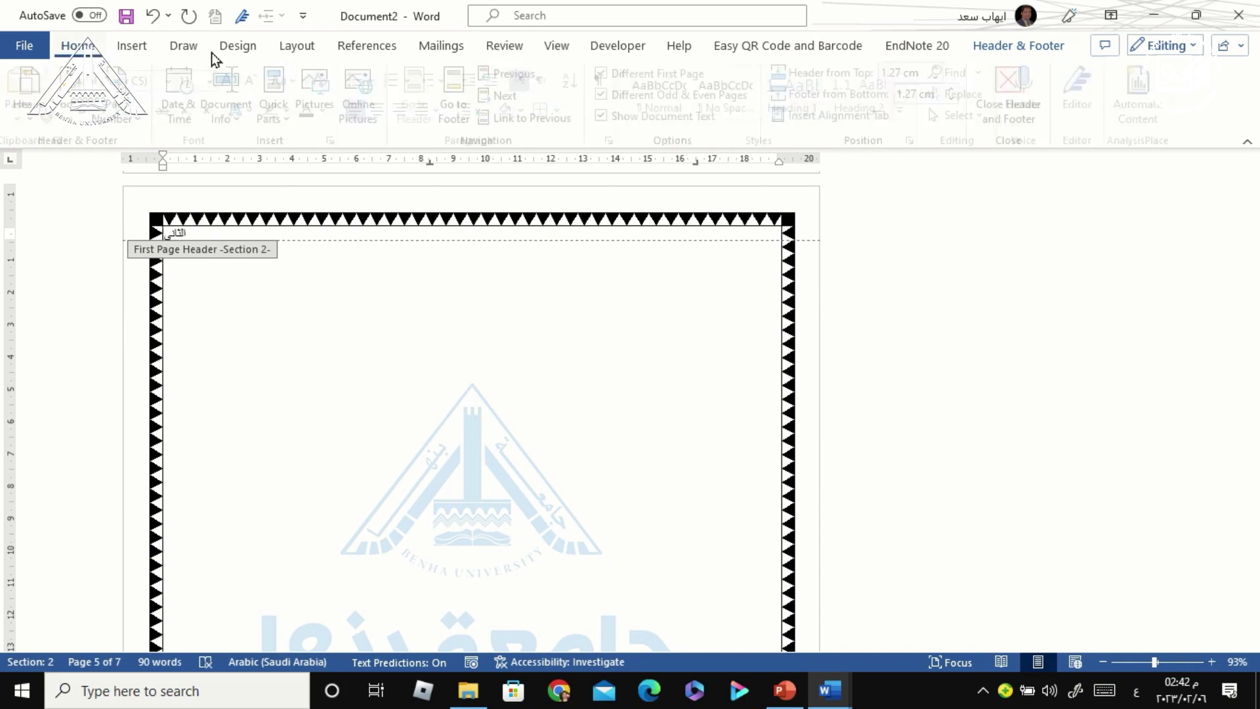
left_click(391, 112)
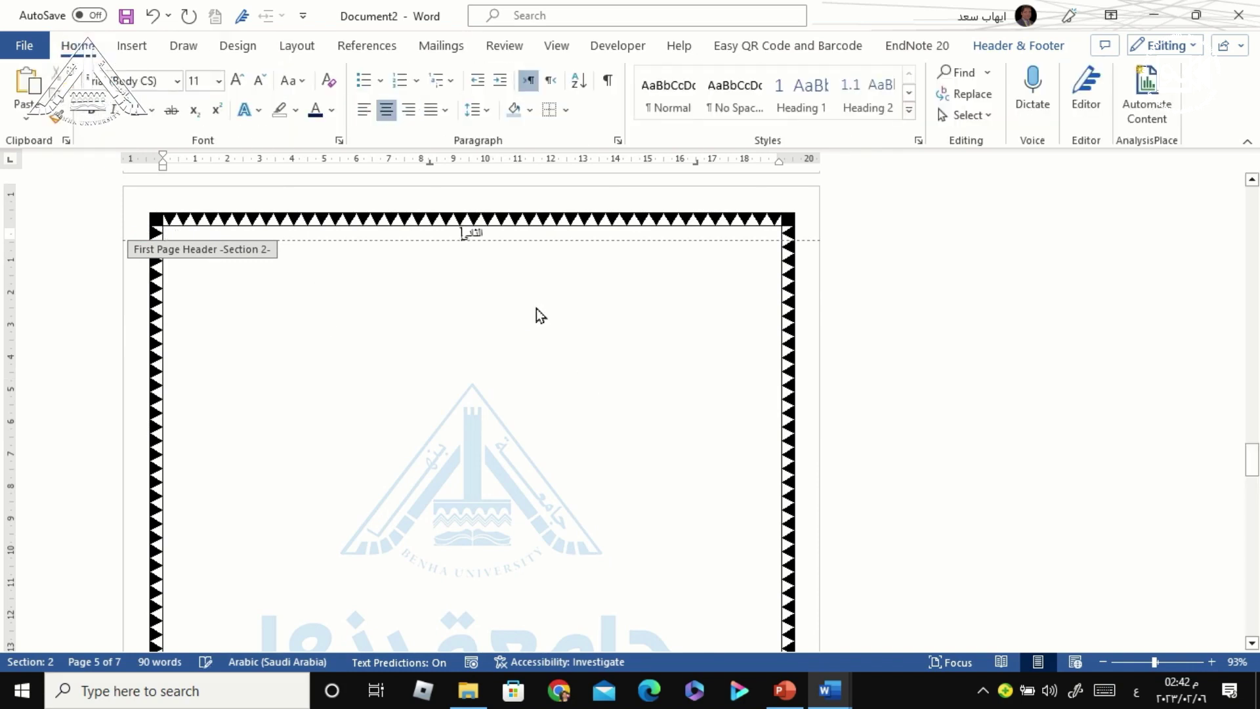
left_click(663, 382)
double_click(698, 308)
Step: Scroll through the pages to check the headers, ending on page five's centred الثاني header
scroll(839, 324, "down", 2)
scroll(751, 361, "down", 5)
scroll(748, 364, "down", 7)
scroll(749, 364, "down", 1)
scroll(670, 295, "down", 5)
scroll(709, 366, "down", 5)
scroll(624, 540, "up", 1)
scroll(649, 398, "up", 1)
scroll(646, 397, "up", 8)
scroll(644, 397, "down", 5)
scroll(646, 398, "up", 6)
scroll(647, 404, "up", 8)
scroll(647, 408, "up", 1)
scroll(776, 442, "up", 4)
scroll(611, 408, "up", 10)
scroll(591, 368, "up", 5)
scroll(628, 363, "up", 5)
scroll(640, 381, "up", 8)
scroll(652, 394, "up", 3)
scroll(652, 394, "up", 10)
scroll(650, 394, "up", 3)
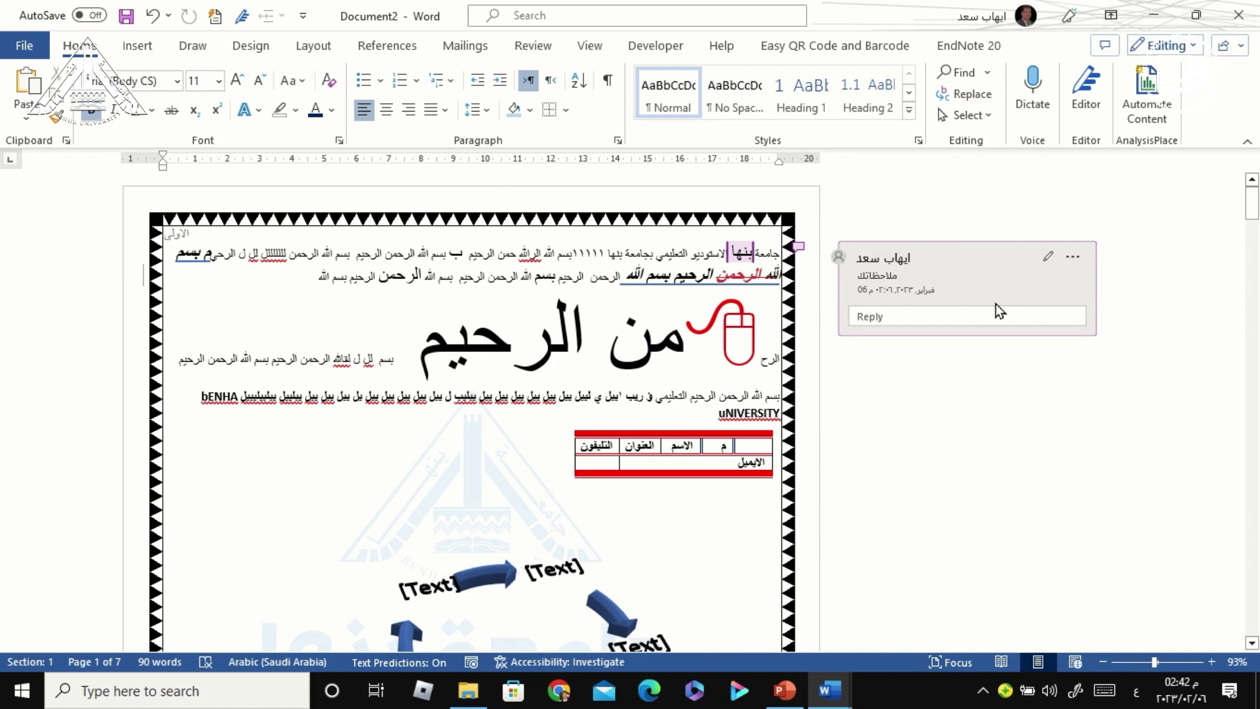
scroll(990, 301, "down", 5)
scroll(983, 310, "down", 5)
scroll(983, 309, "down", 5)
scroll(847, 353, "down", 5)
scroll(722, 348, "down", 5)
scroll(670, 340, "down", 5)
scroll(669, 342, "down", 2)
scroll(670, 344, "down", 5)
scroll(669, 344, "down", 2)
scroll(664, 354, "down", 5)
scroll(658, 361, "down", 4)
scroll(658, 359, "down", 4)
scroll(590, 355, "down", 8)
scroll(492, 348, "down", 4)
scroll(406, 342, "down", 8)
scroll(394, 335, "up", 1)
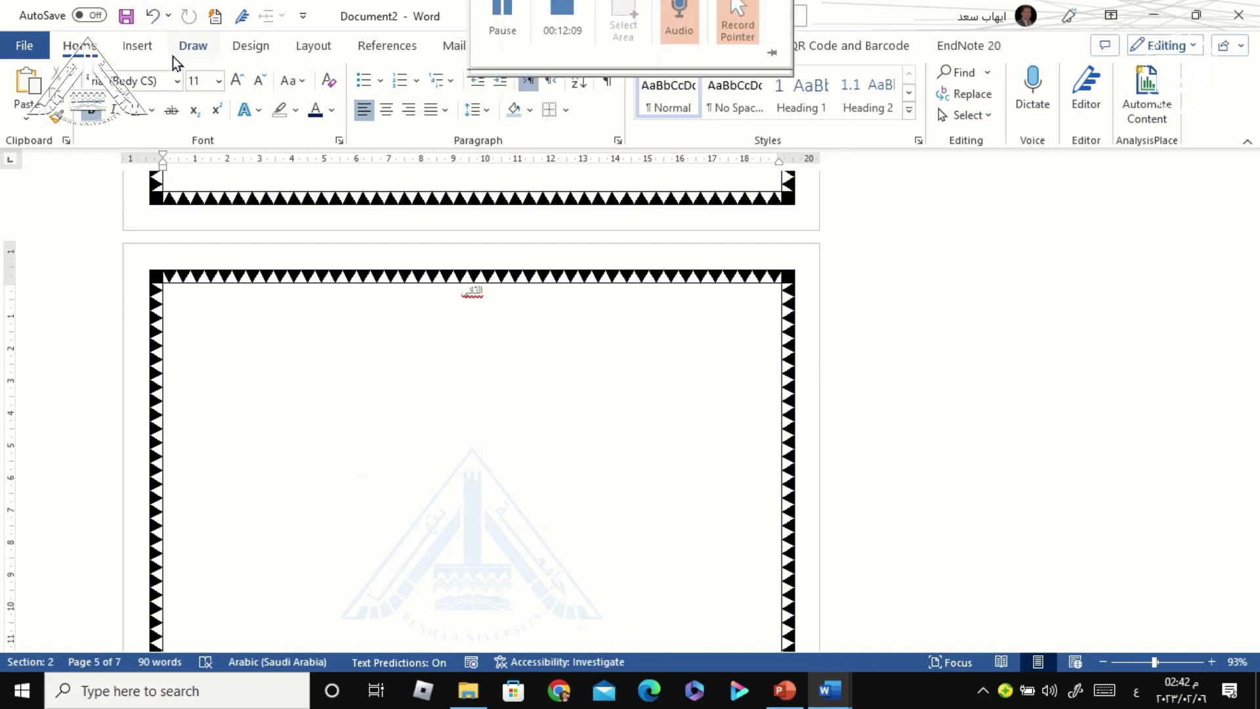
Step: Switch section 2's pages to Landscape orientation and review them
left_click(318, 50)
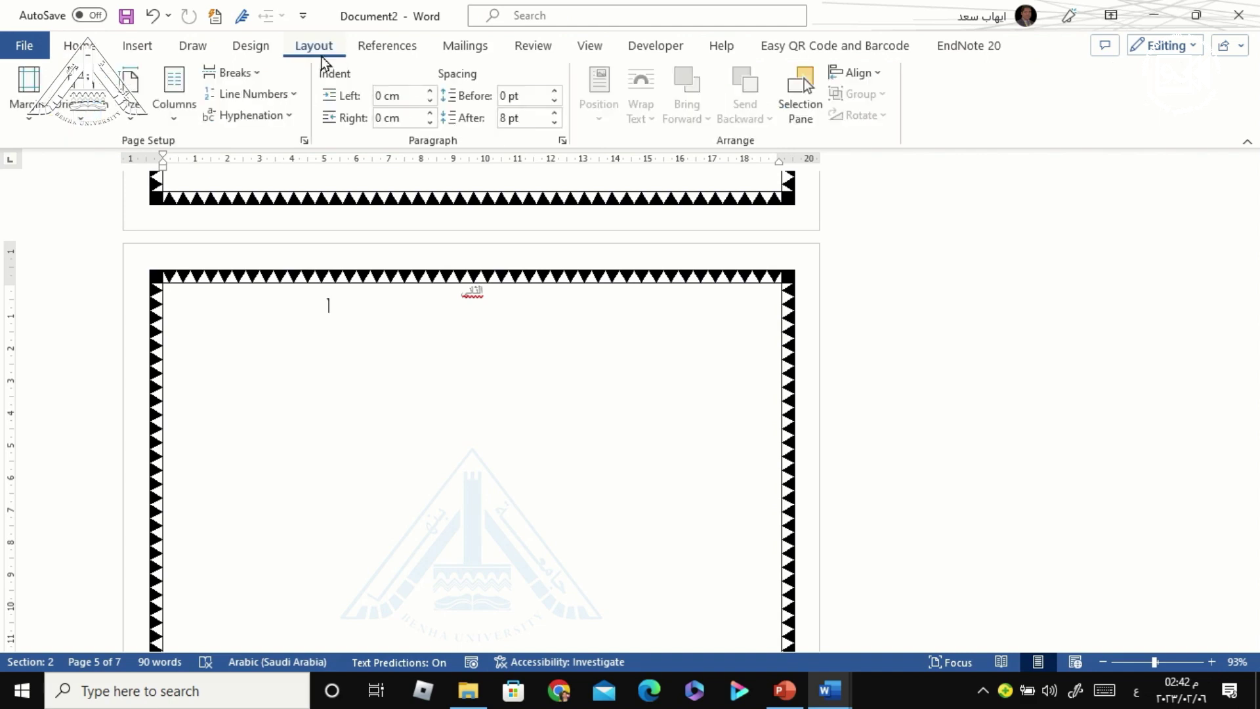
left_click(73, 122)
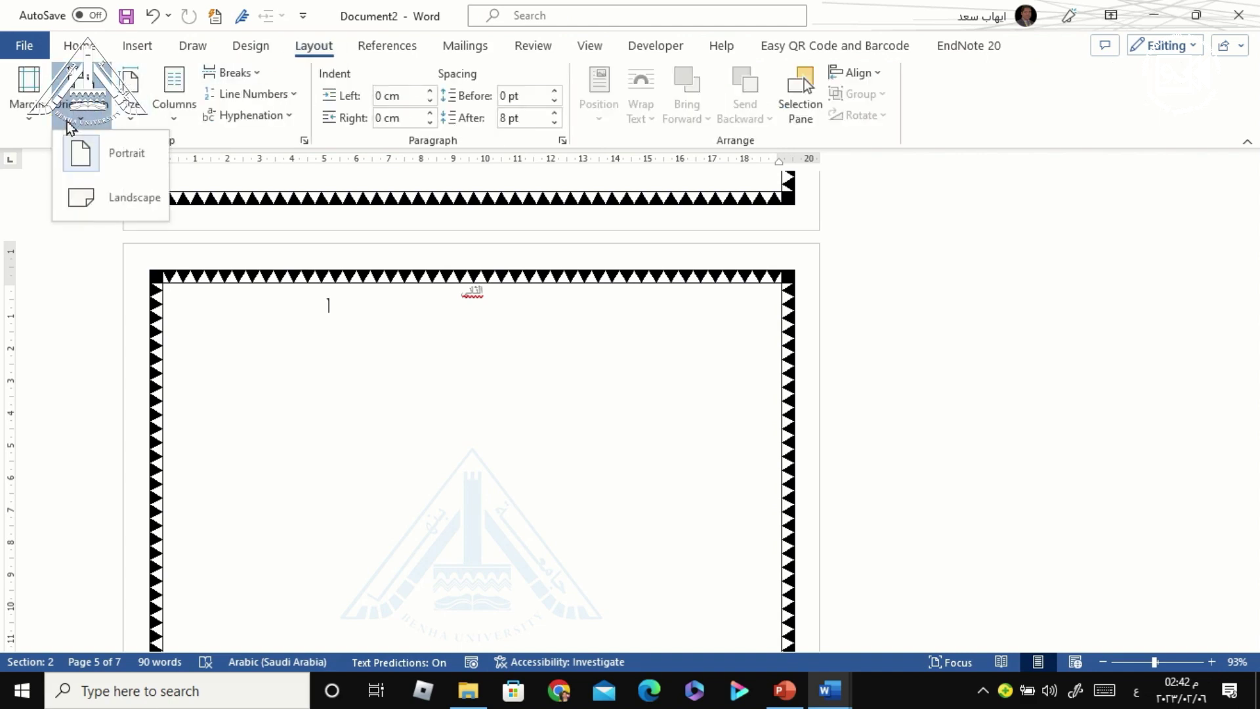
left_click(129, 202)
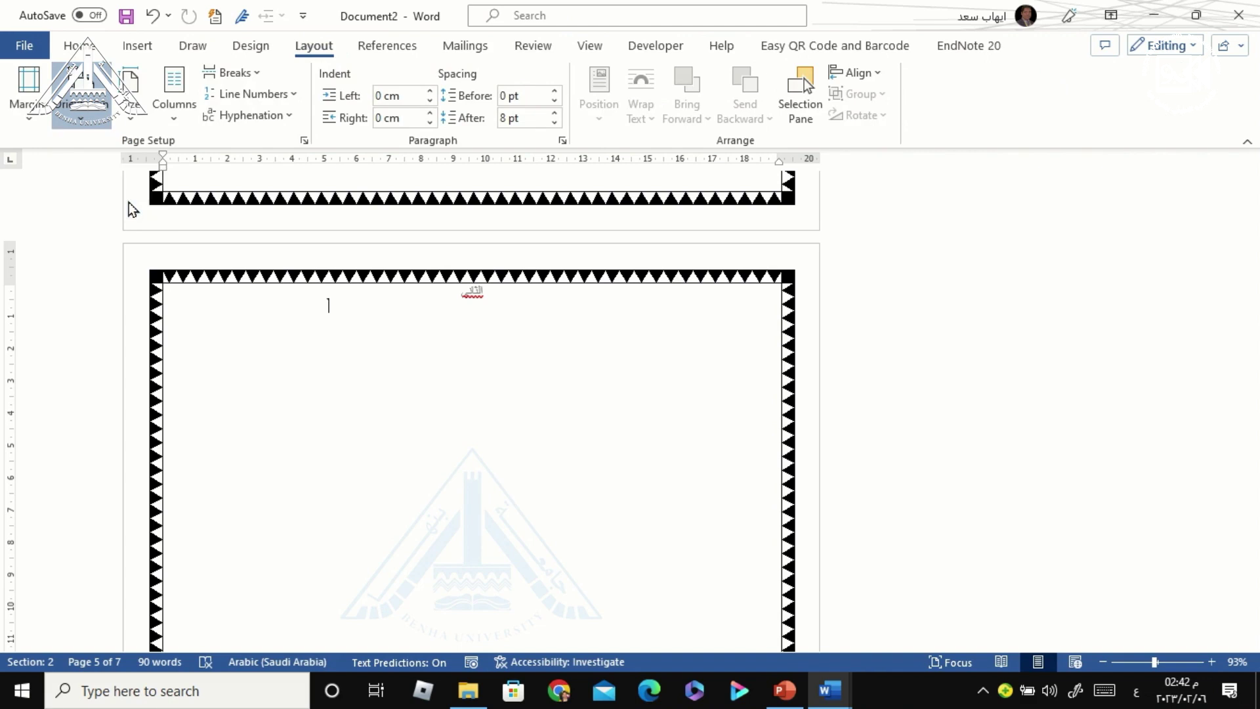
scroll(663, 411, "up", 3)
scroll(576, 397, "up", 5)
scroll(576, 397, "up", 5)
scroll(564, 394, "up", 5)
scroll(558, 390, "up", 5)
scroll(556, 387, "up", 5)
scroll(556, 388, "down", 5)
scroll(588, 379, "down", 5)
scroll(588, 378, "down", 5)
scroll(757, 428, "down", 5)
scroll(718, 450, "down", 5)
scroll(721, 481, "down", 5)
scroll(721, 480, "down", 5)
scroll(721, 480, "down", 5)
scroll(727, 472, "down", 1)
scroll(671, 473, "up", 3)
scroll(659, 473, "down", 2)
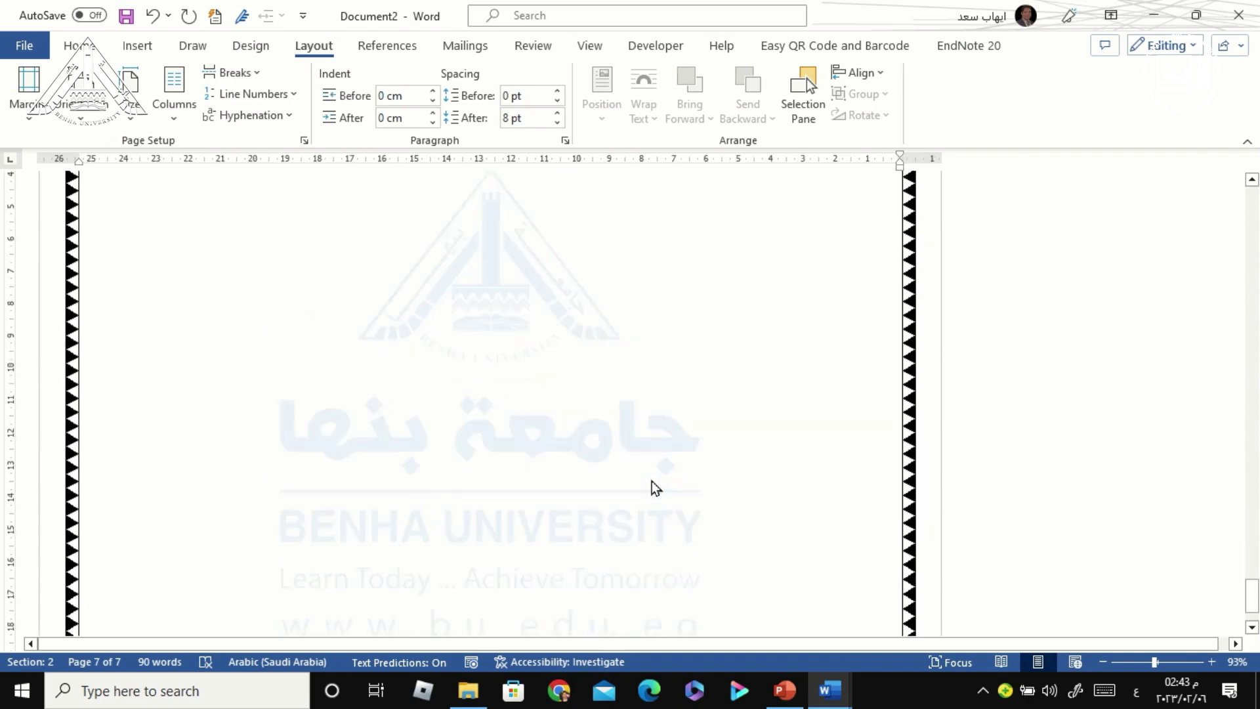
scroll(651, 482, "down", 2)
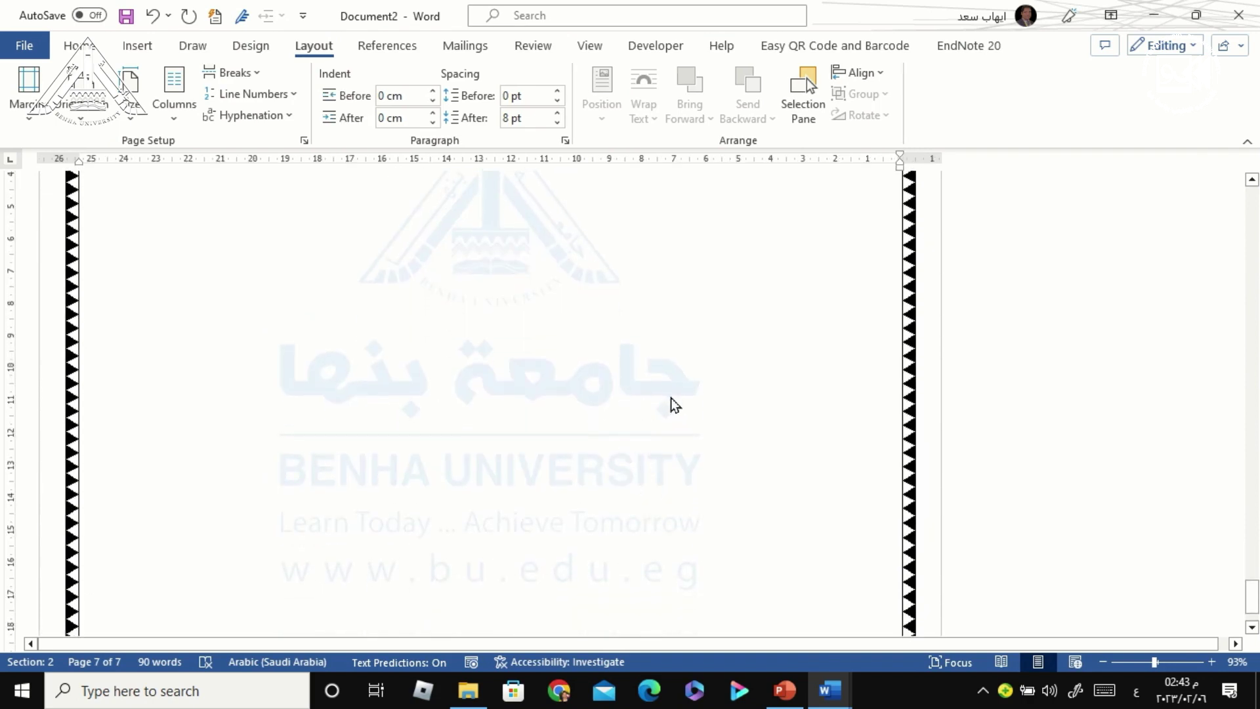
scroll(813, 348, "up", 4)
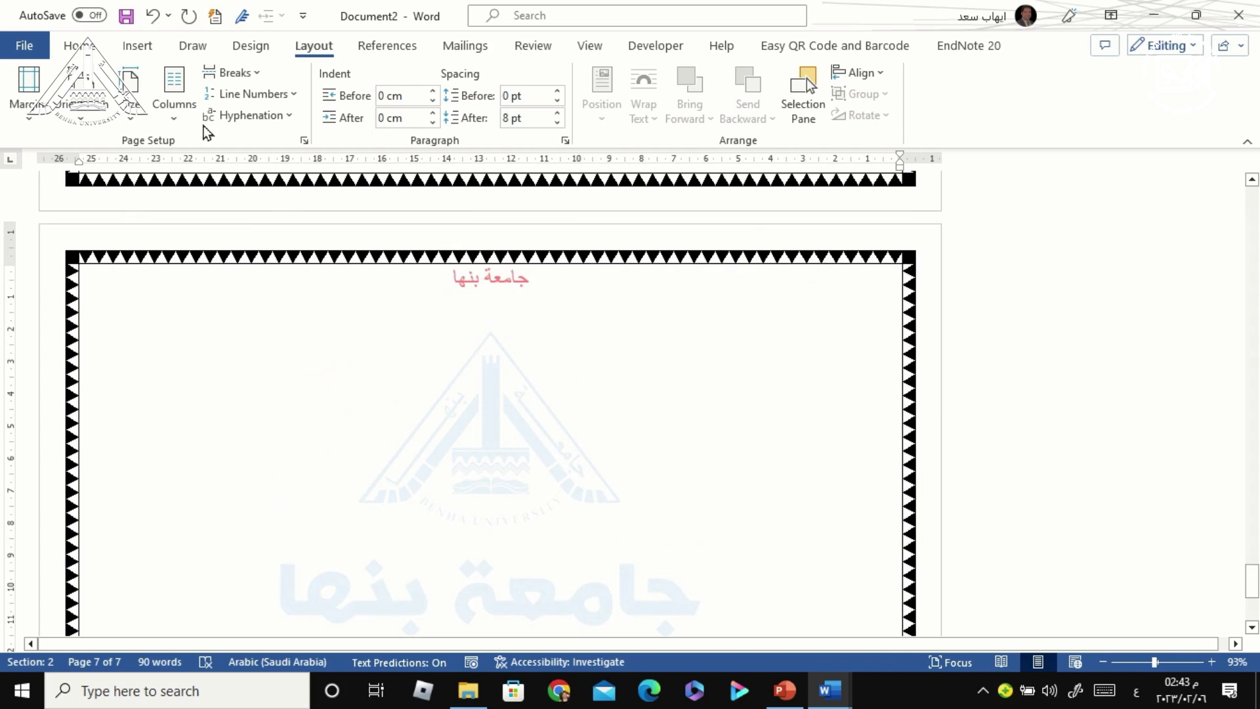
Step: Insert a Next Page section break and set the new last section to Portrait
left_click(251, 74)
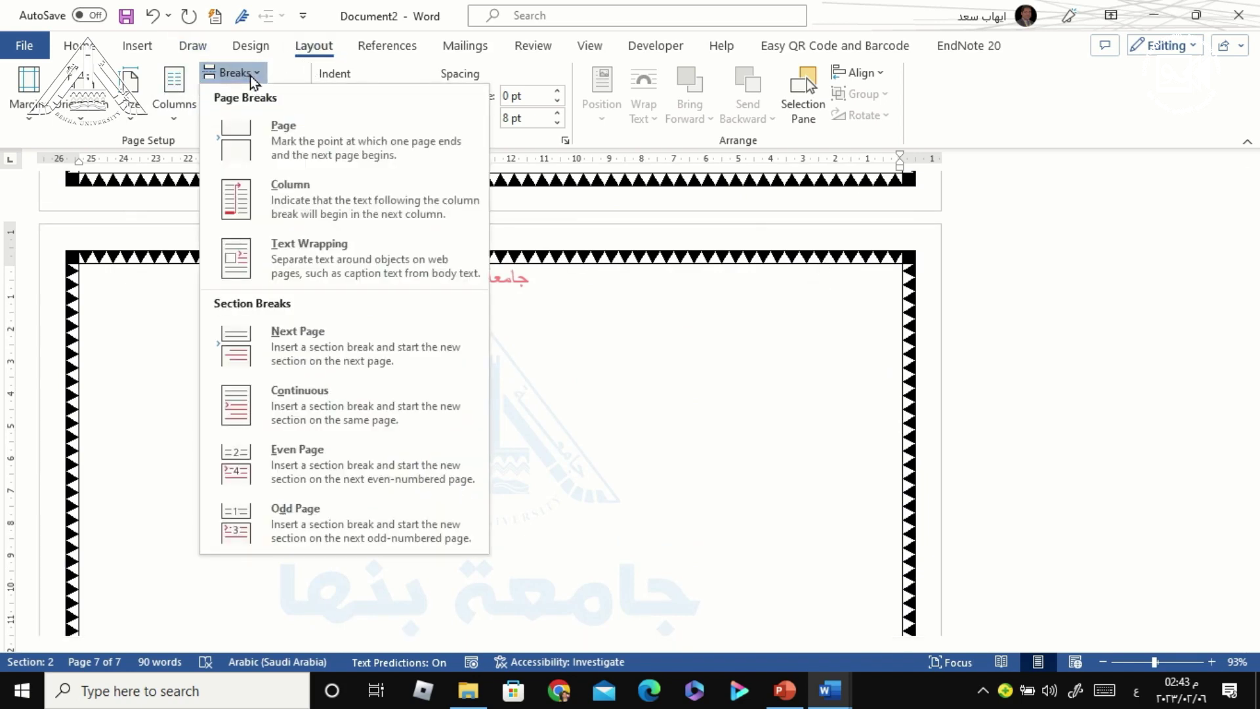
left_click(316, 354)
scroll(702, 394, "down", 3)
scroll(620, 380, "up", 3)
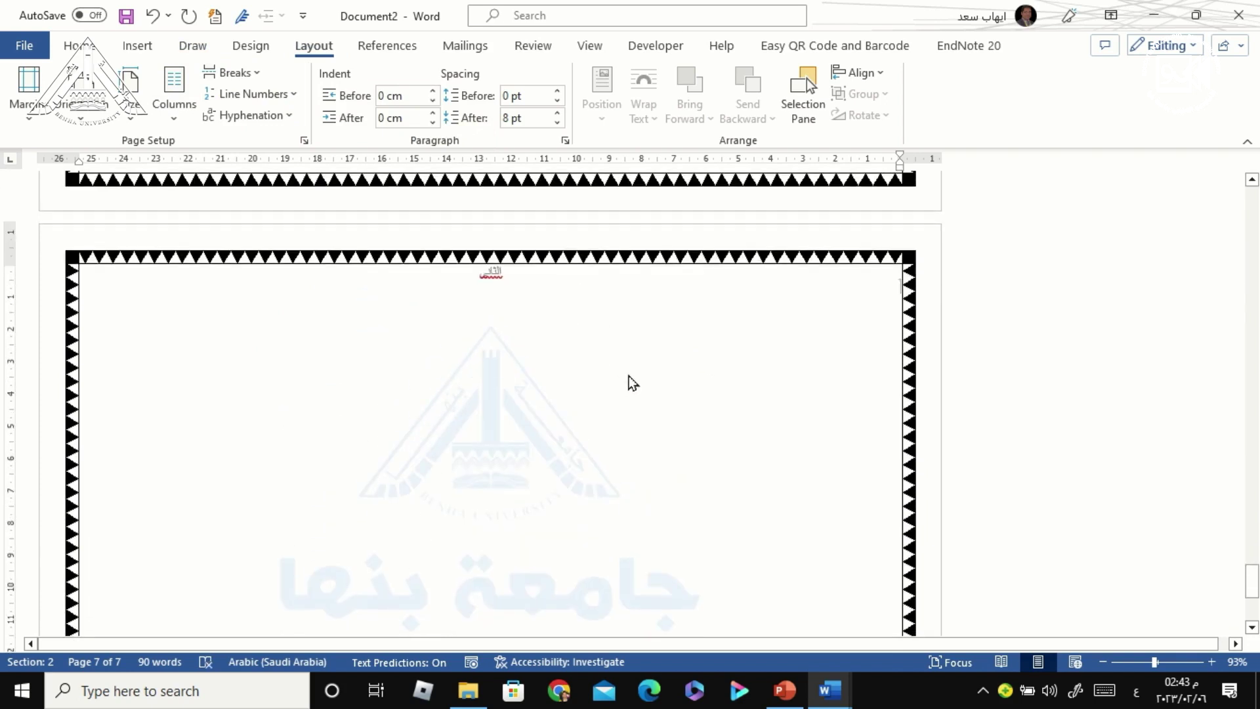
left_click(101, 122)
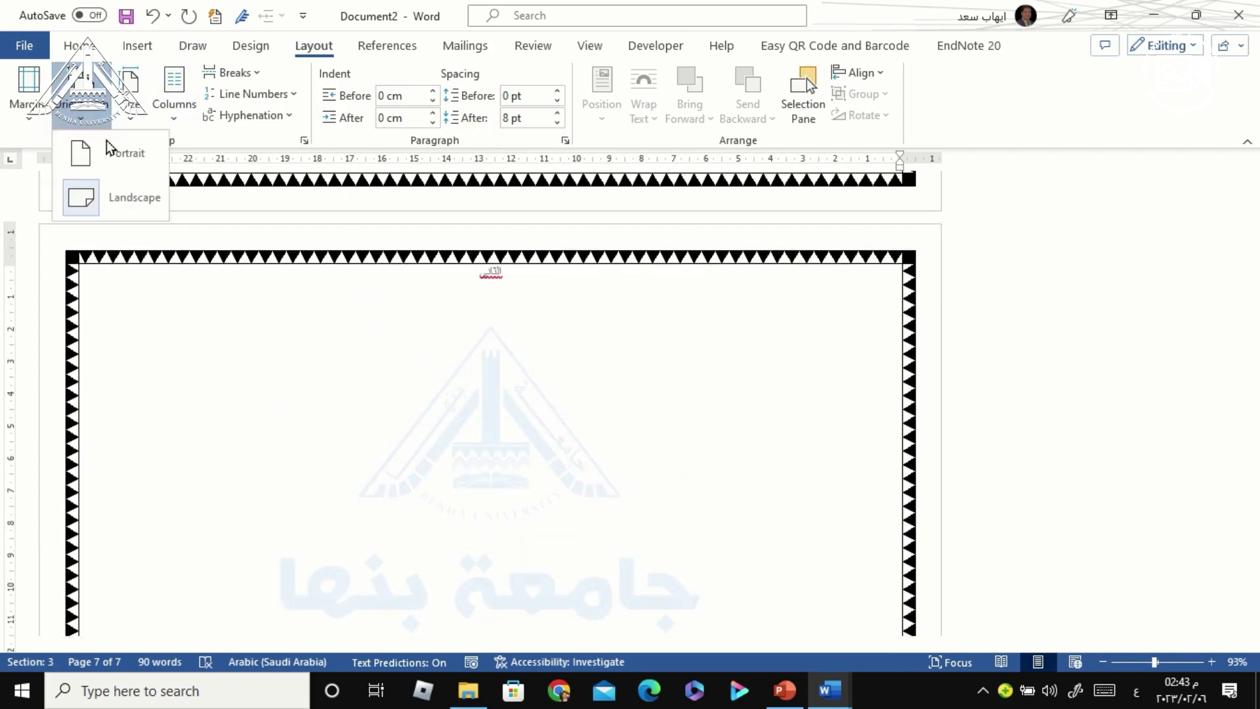
left_click(149, 164)
scroll(617, 343, "up", 3)
scroll(591, 342, "up", 6)
scroll(563, 343, "down", 1)
scroll(519, 351, "down", 1)
scroll(515, 348, "up", 5)
scroll(514, 346, "down", 3)
scroll(514, 345, "down", 2)
scroll(500, 343, "down", 5)
scroll(481, 354, "down", 3)
scroll(630, 423, "down", 3)
scroll(629, 423, "down", 10)
scroll(629, 423, "down", 3)
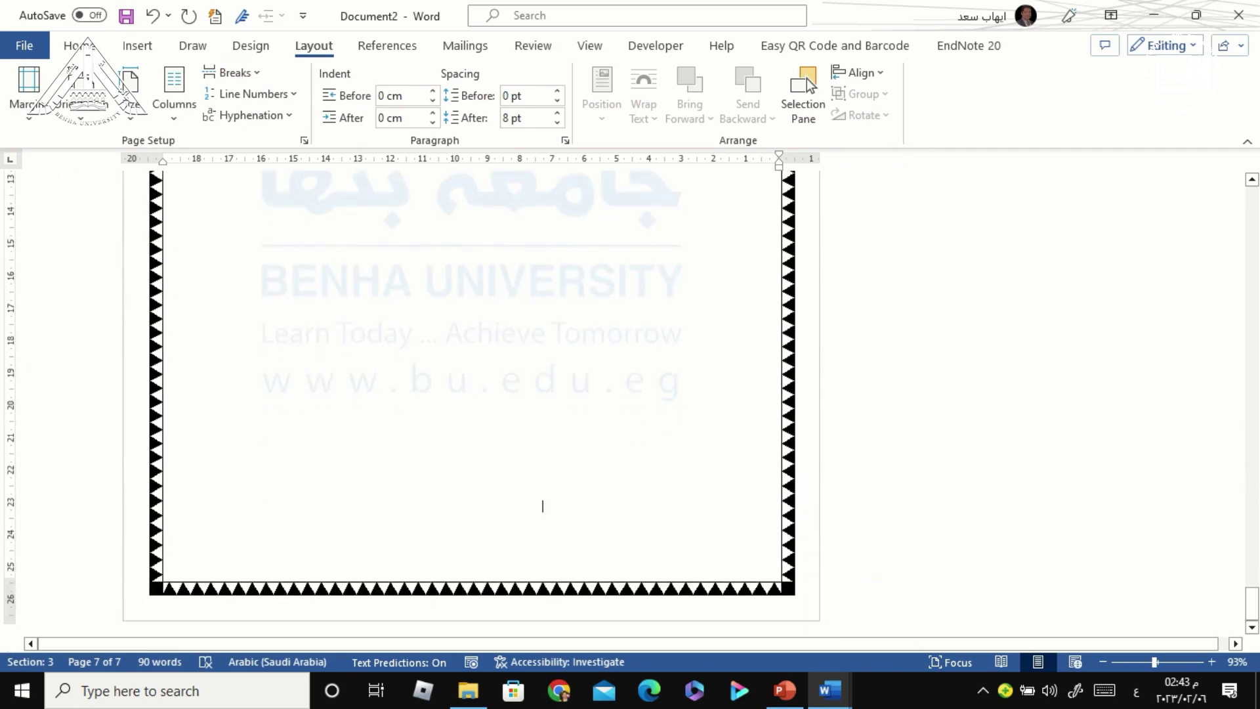
scroll(532, 521, "up", 7)
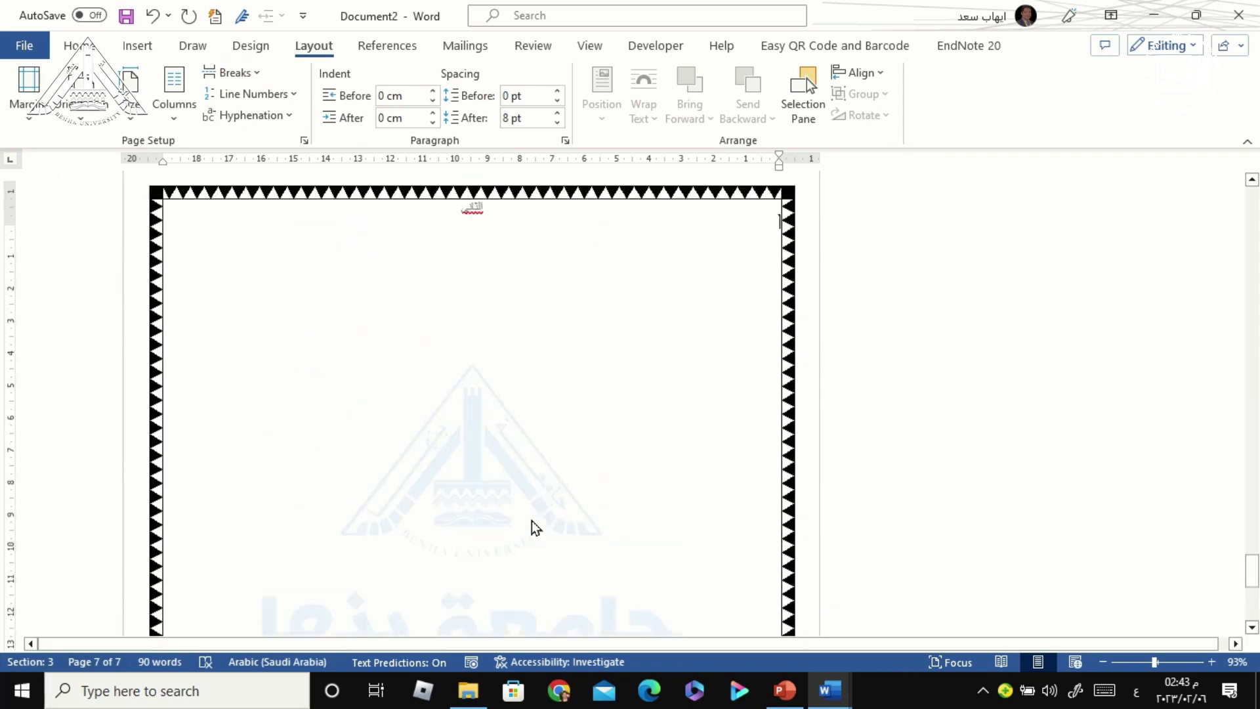
scroll(522, 456, "up", 1)
Step: Place the cursor near the top of page five and try opening the chapter two header
left_click(510, 281)
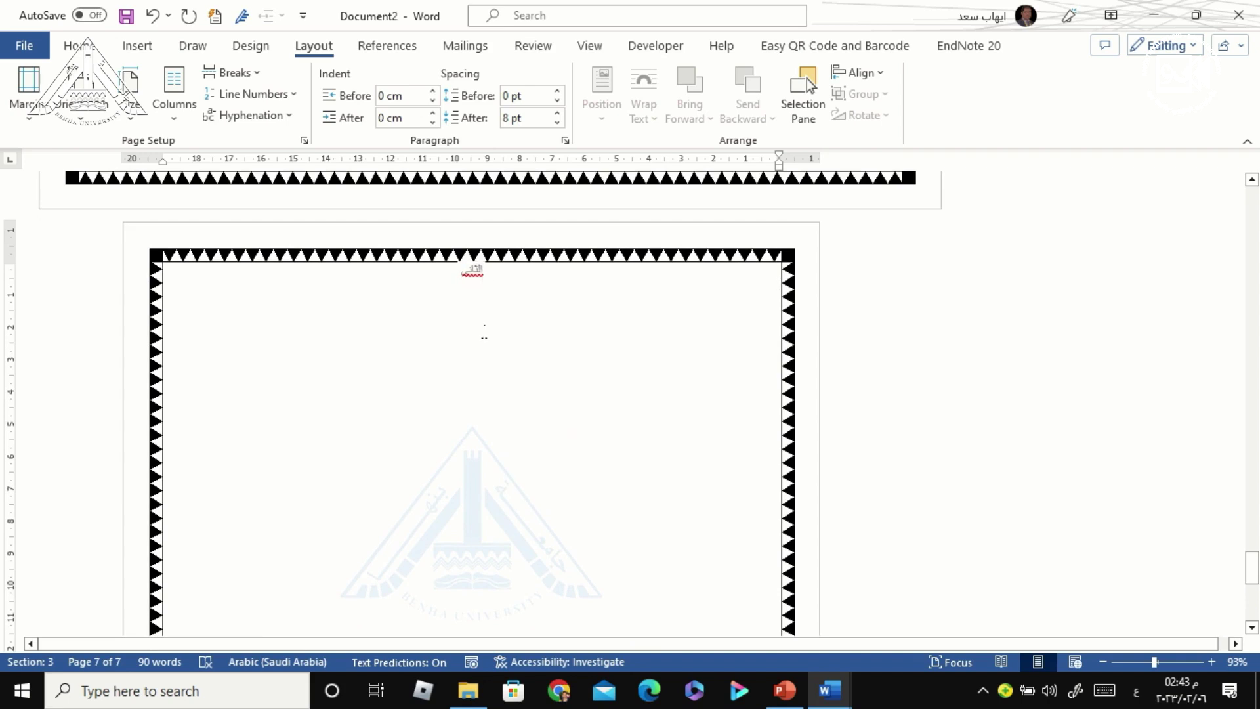
scroll(537, 545, "up", 3)
scroll(537, 534, "up", 5)
scroll(476, 387, "up", 6)
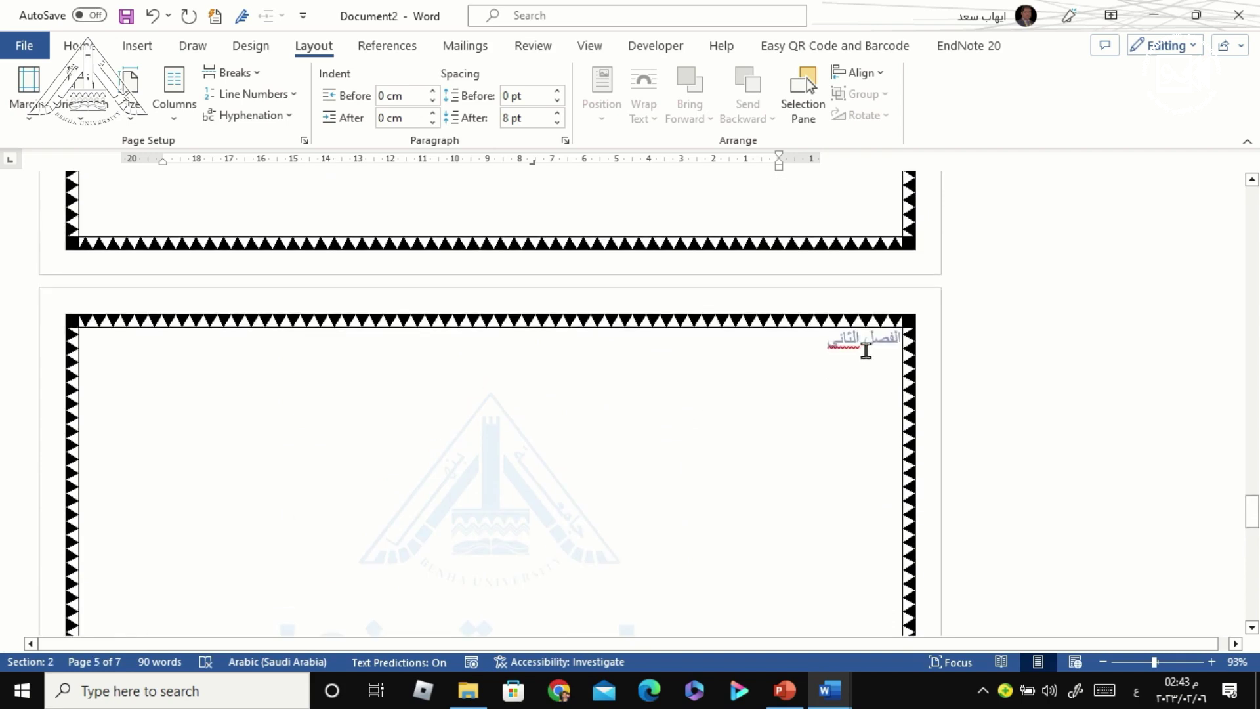
double_click(871, 348)
Step: Dismiss the Page Setup window and open section 2's header for editing
left_click(795, 84)
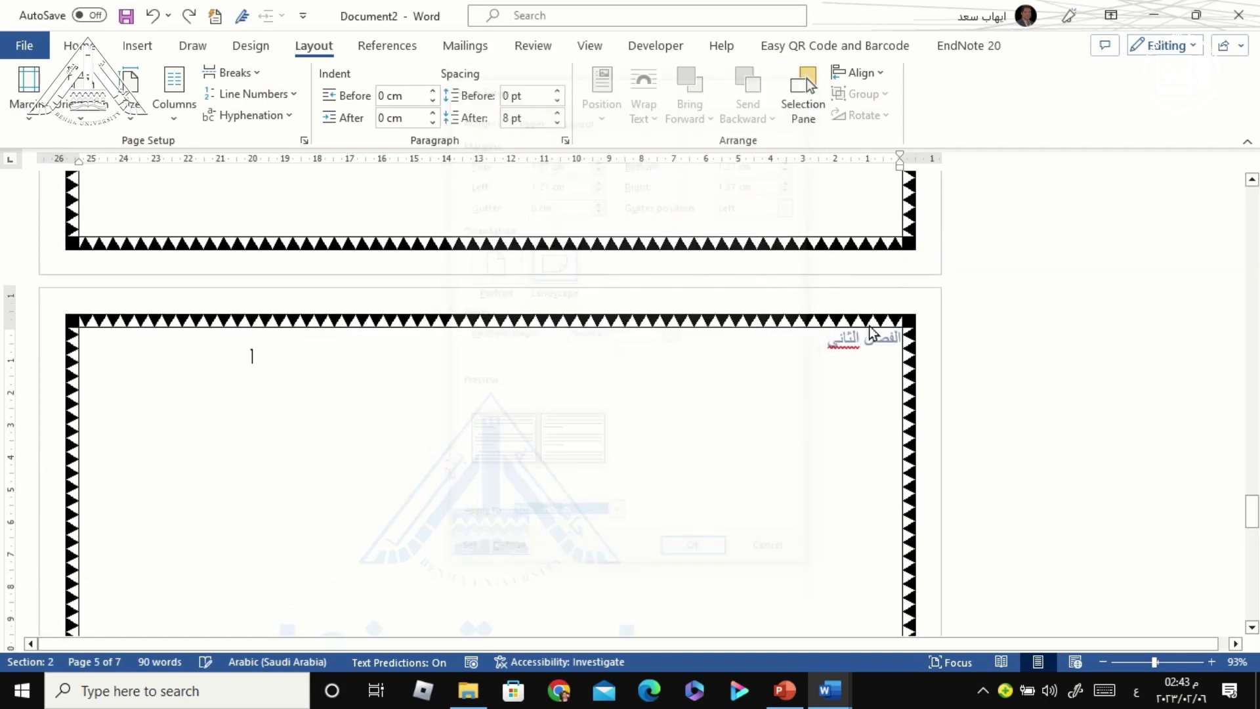
double_click(865, 339)
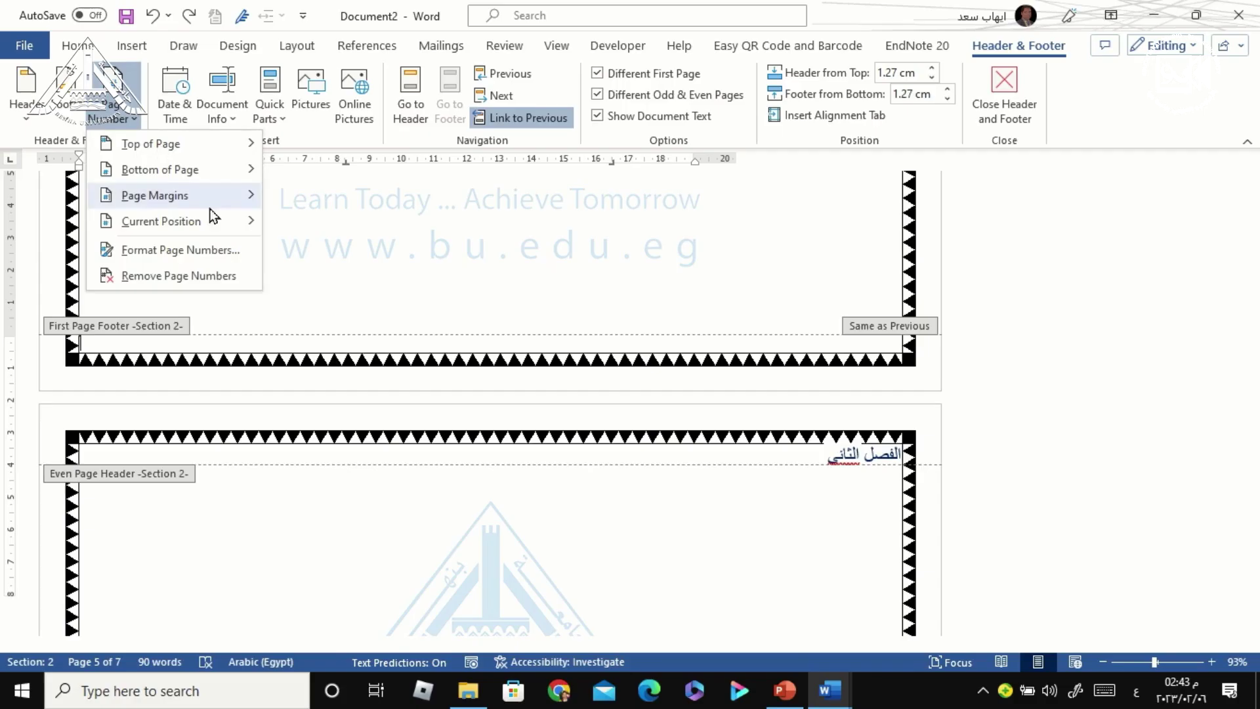
mouse_move(160, 170)
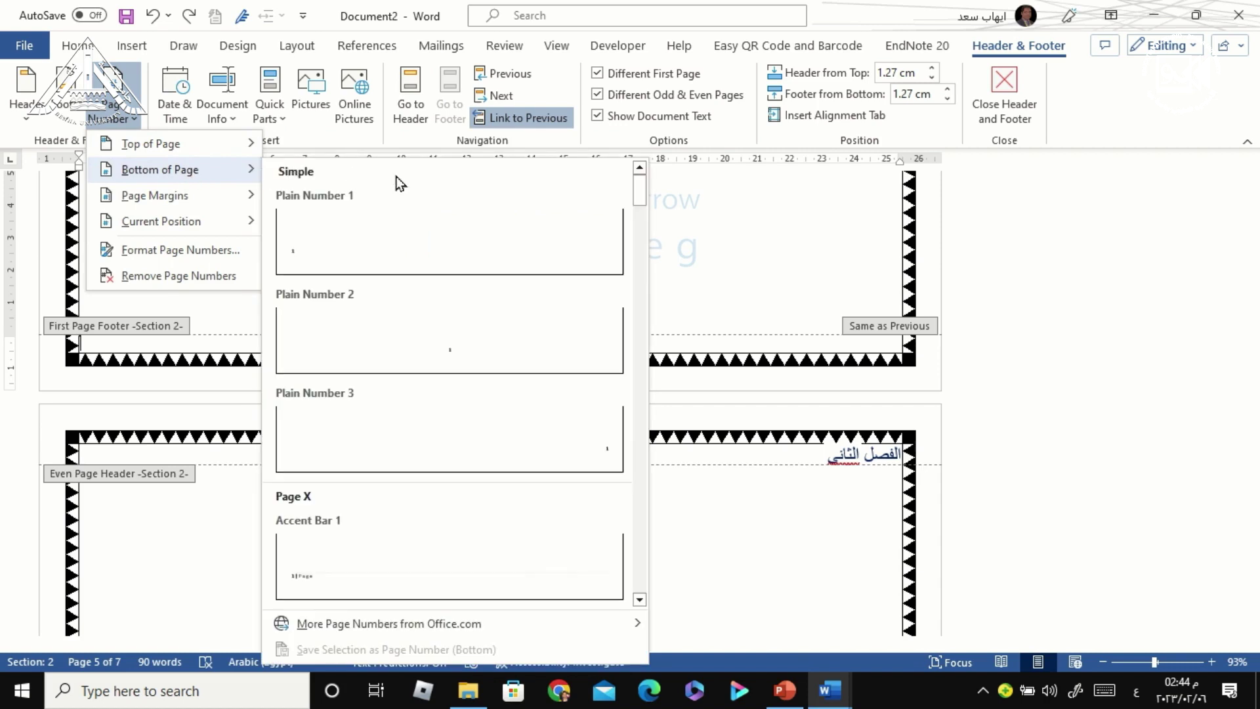
Step: Insert the Accent Bar 1 bottom-of-page number ('5 | Page') and close header and footer editing
left_click(392, 581)
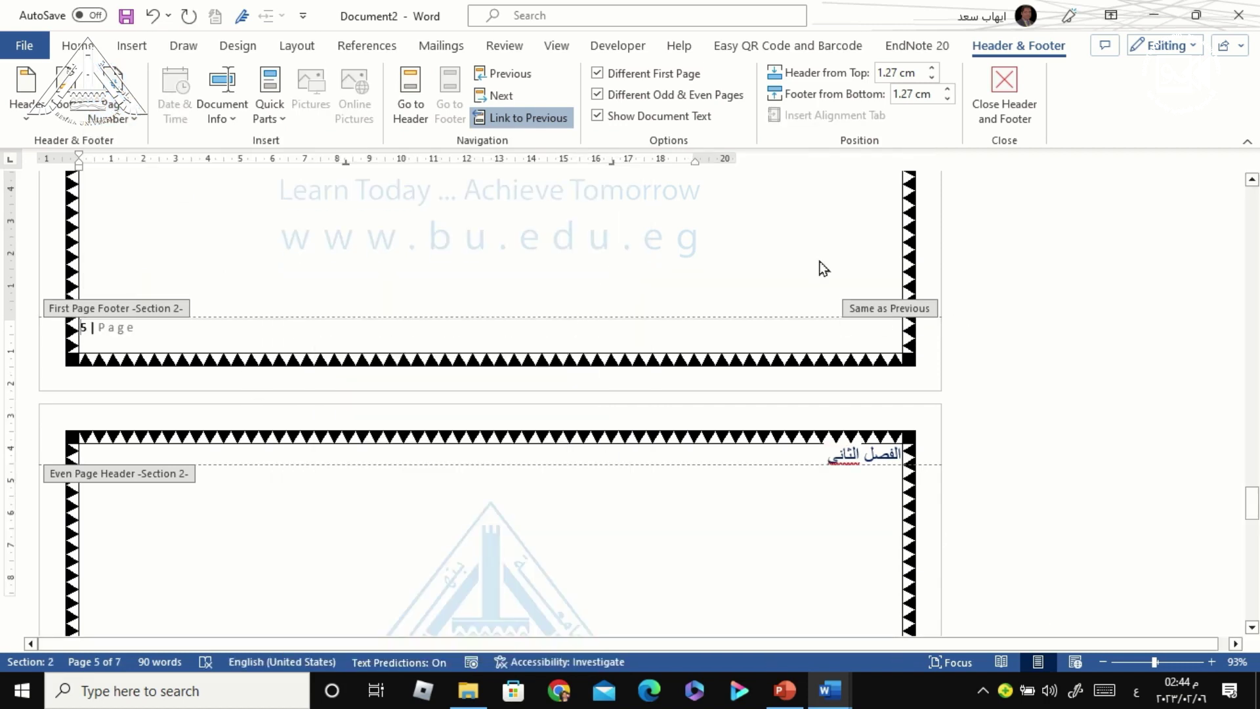
left_click(1011, 98)
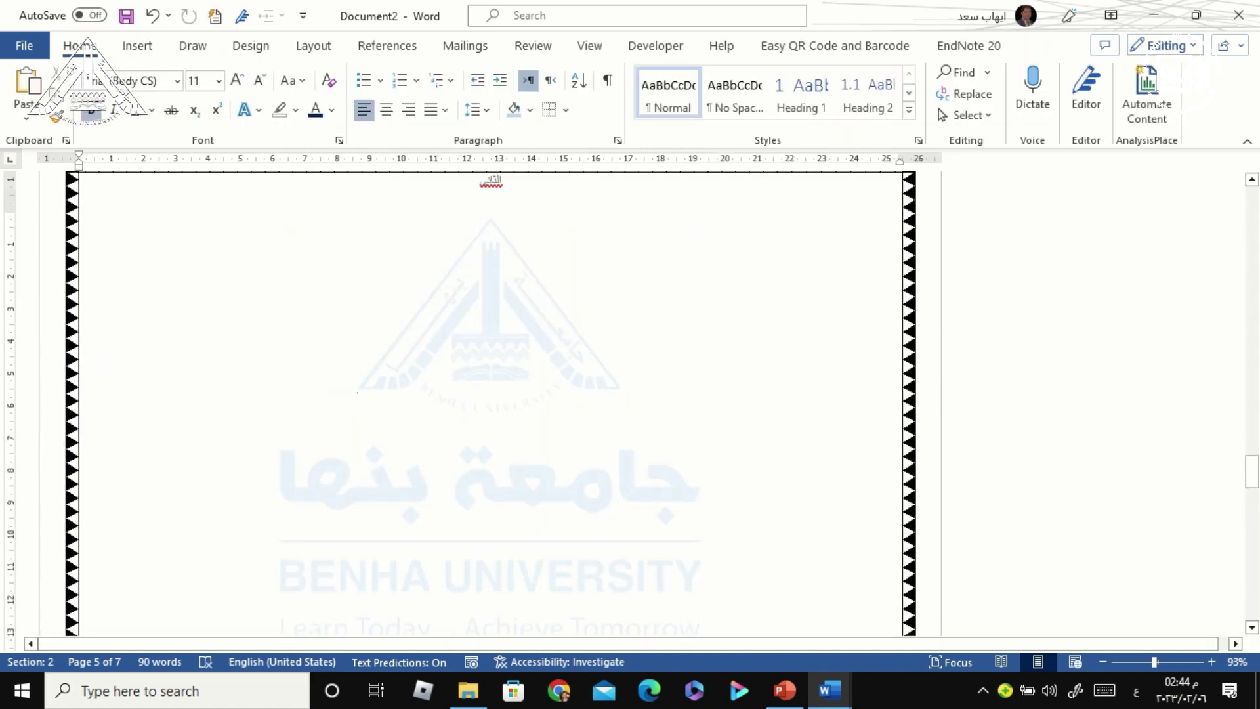
scroll(259, 386, "up", 5)
scroll(569, 398, "up", 2)
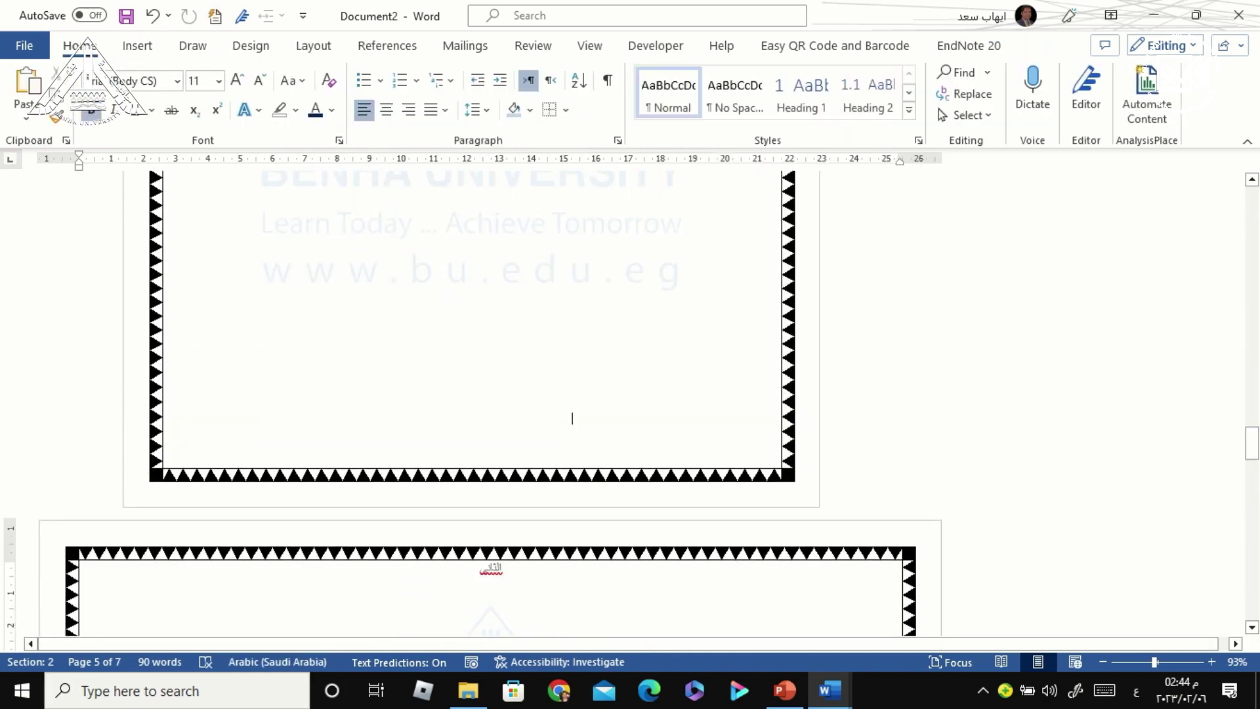
scroll(572, 418, "up", 6)
scroll(572, 418, "up", 4)
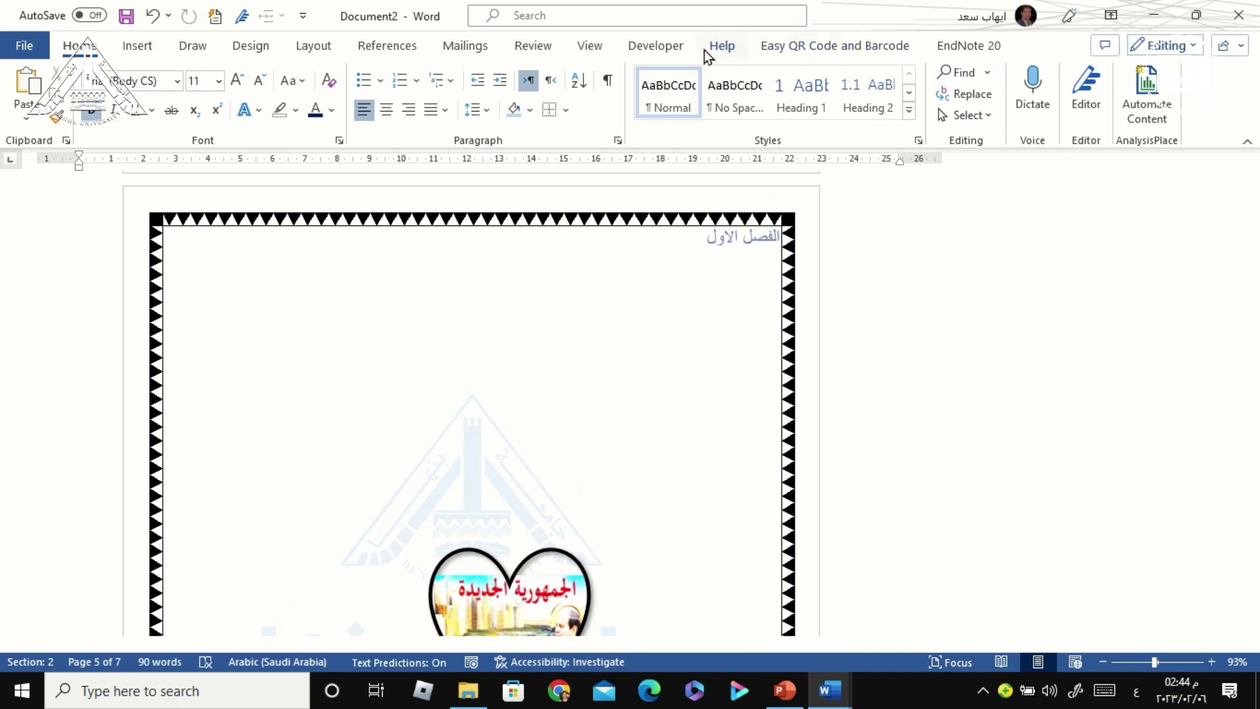
Step: Set Page Borders to None for the whole document and scroll down to review the pages
left_click(263, 52)
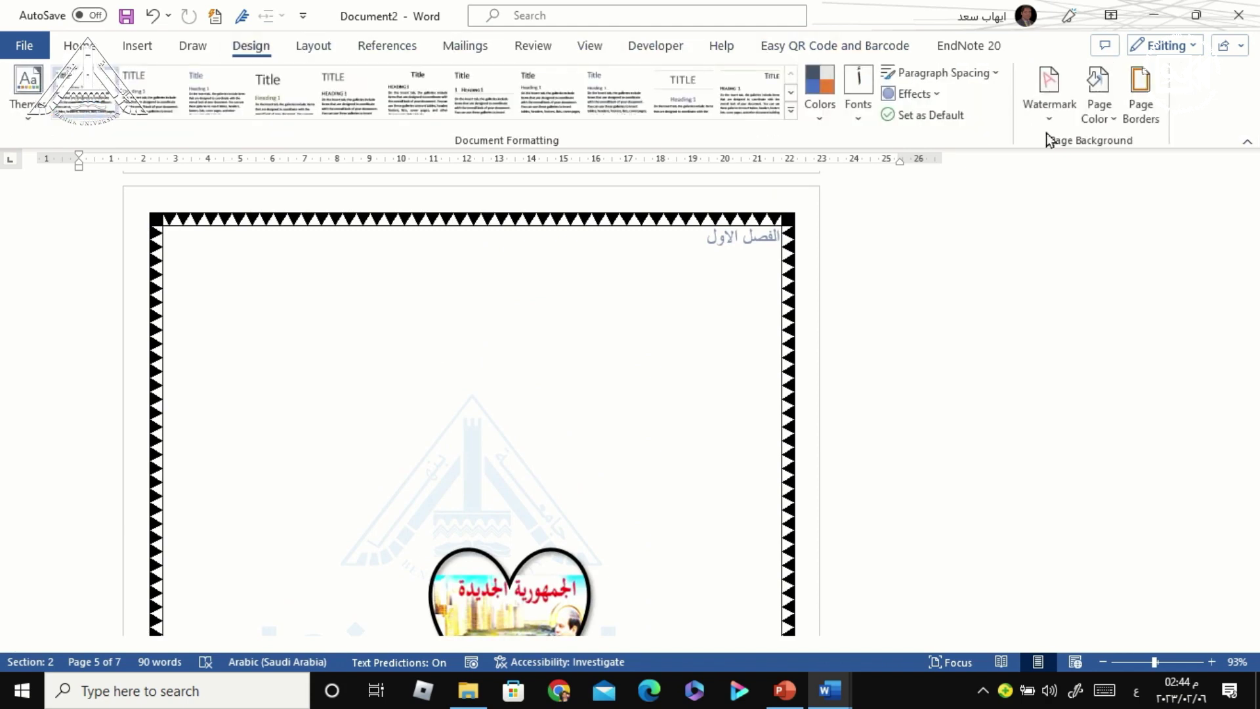
left_click(1150, 117)
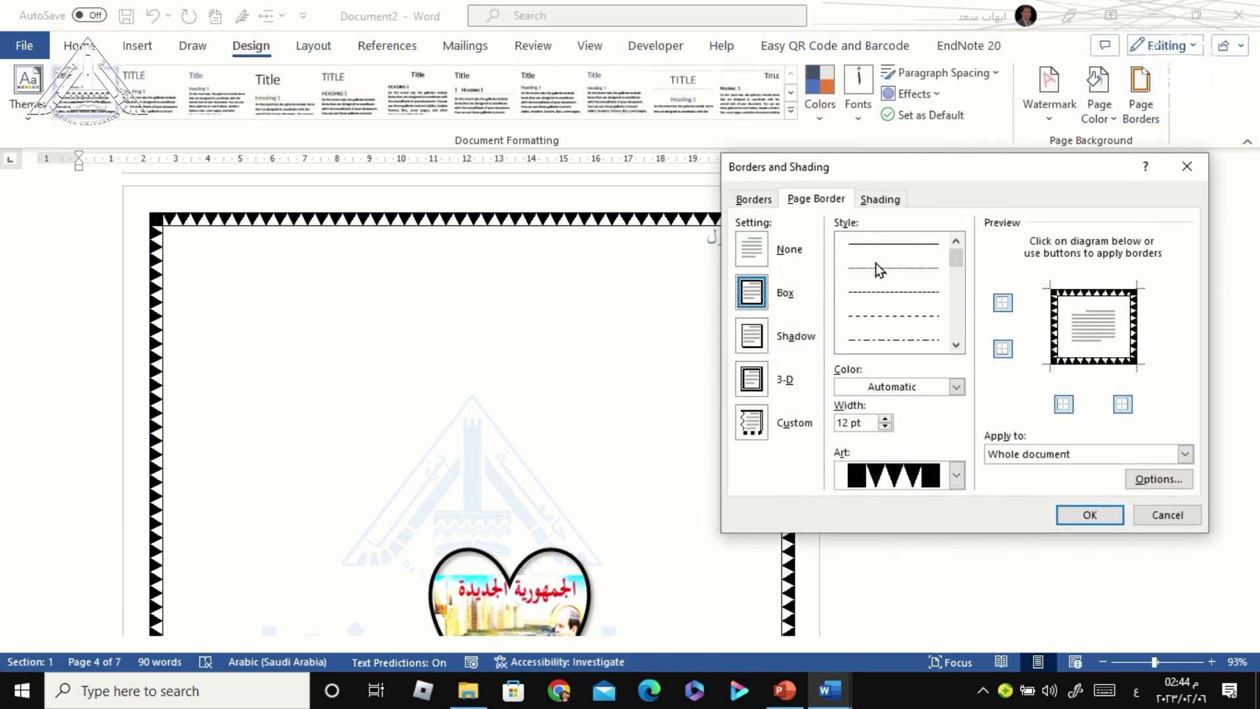
left_click(782, 253)
left_click(1089, 515)
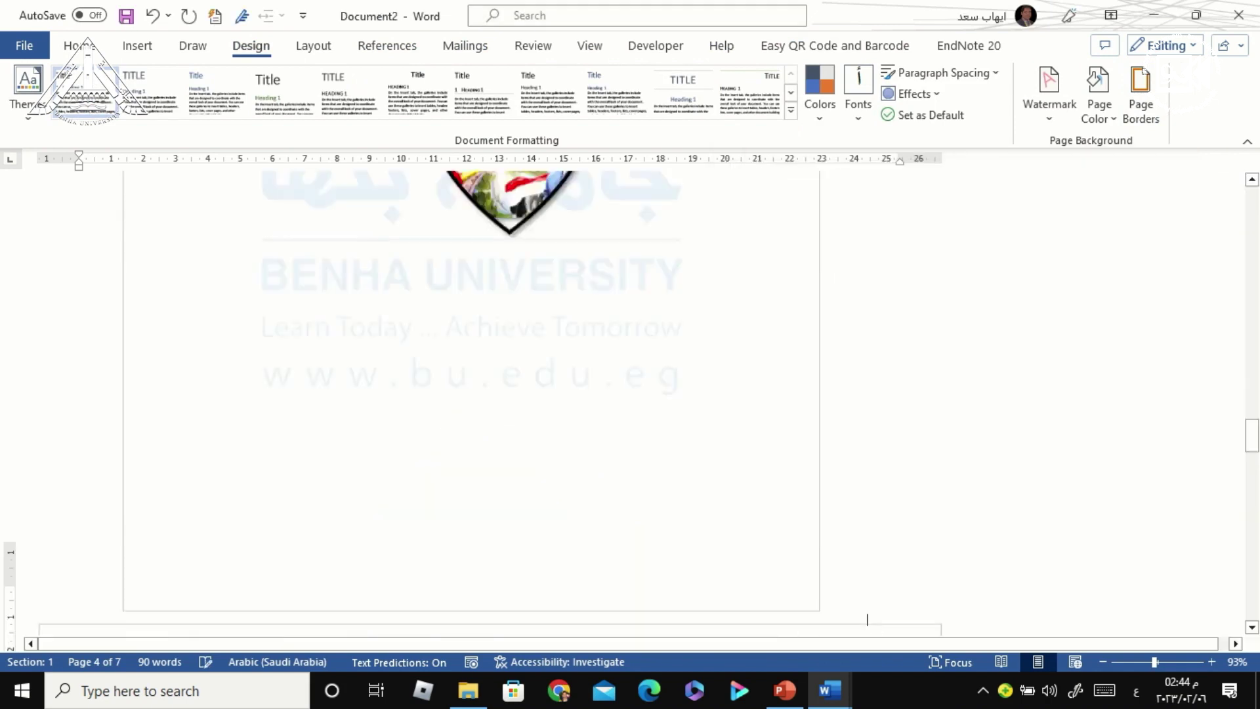
scroll(554, 493, "down", 1)
scroll(633, 389, "down", 2)
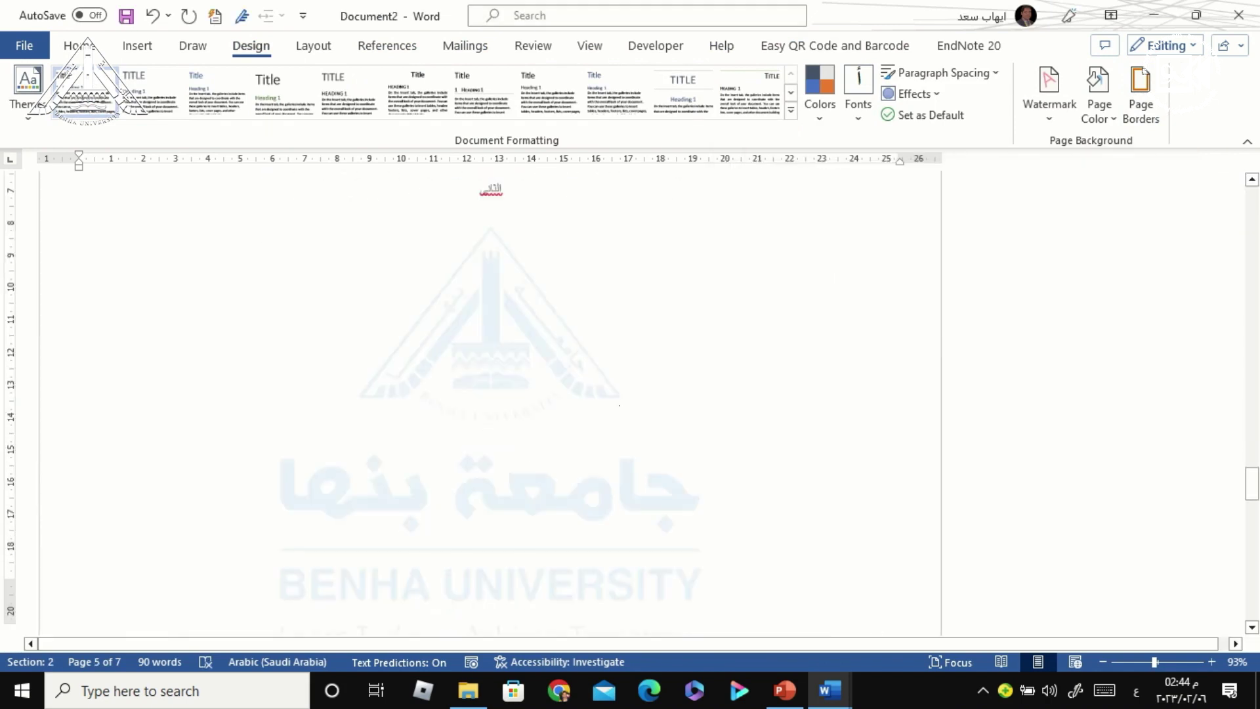
scroll(74, 384, "down", 1)
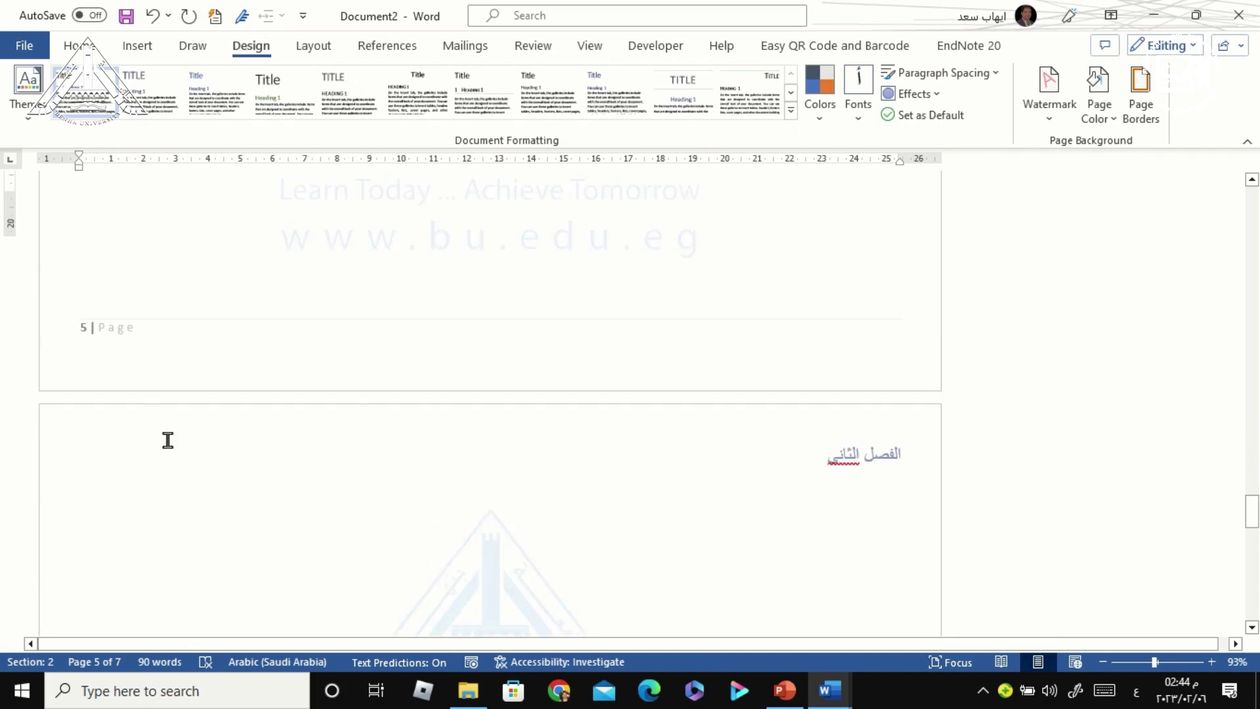
scroll(166, 442, "down", 3)
scroll(166, 442, "down", 2)
scroll(242, 456, "down", 15)
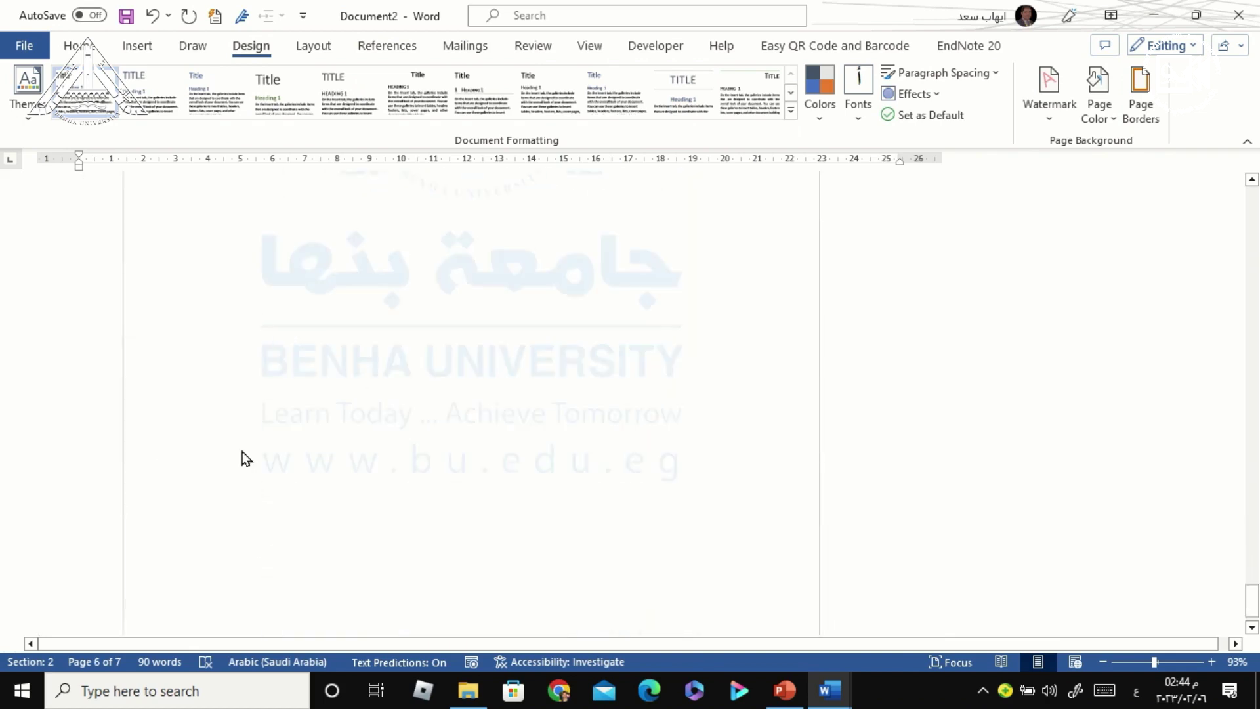
scroll(240, 458, "down", 1)
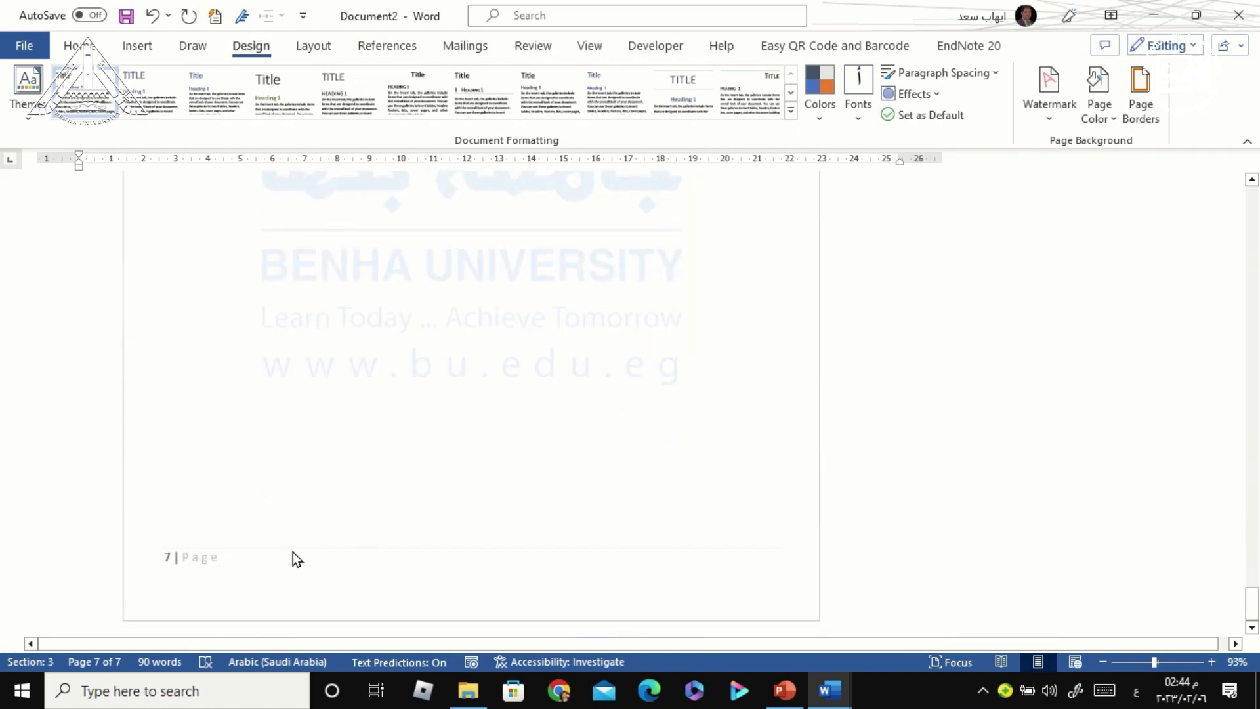